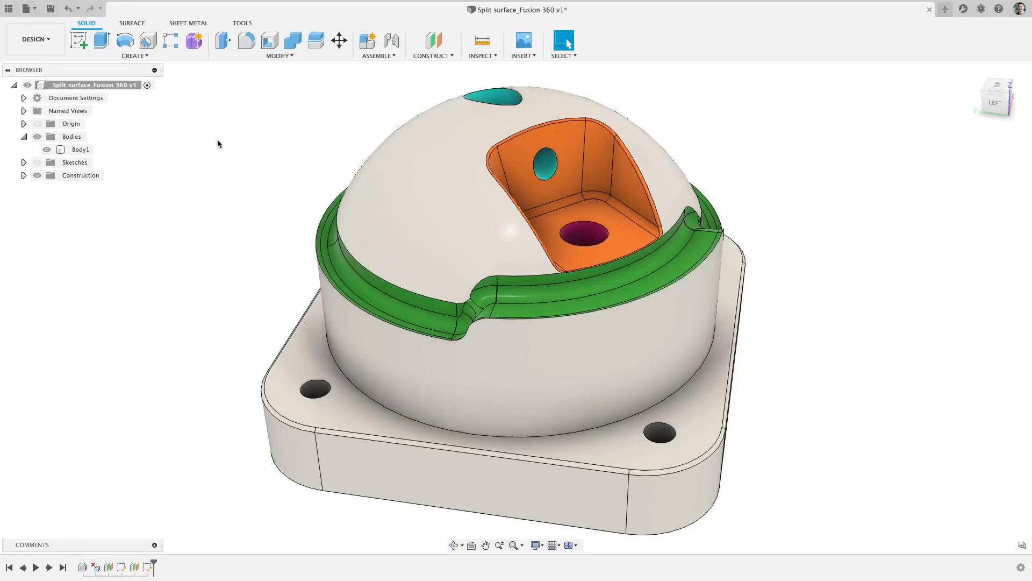
Create a Normal ruled surface extending outward from the lower outer edge chain of the green groove around the dome
click(133, 23)
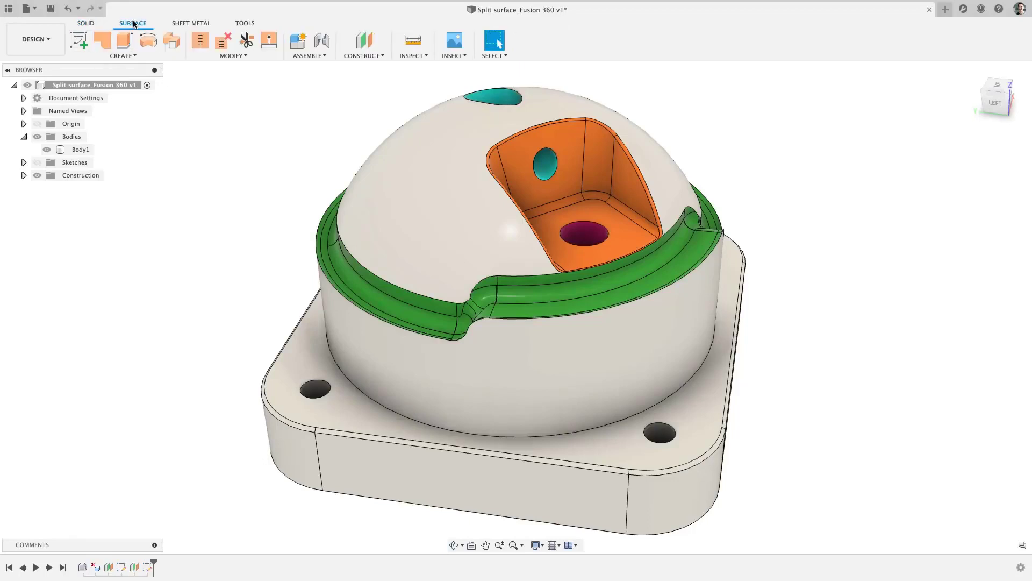
click(130, 58)
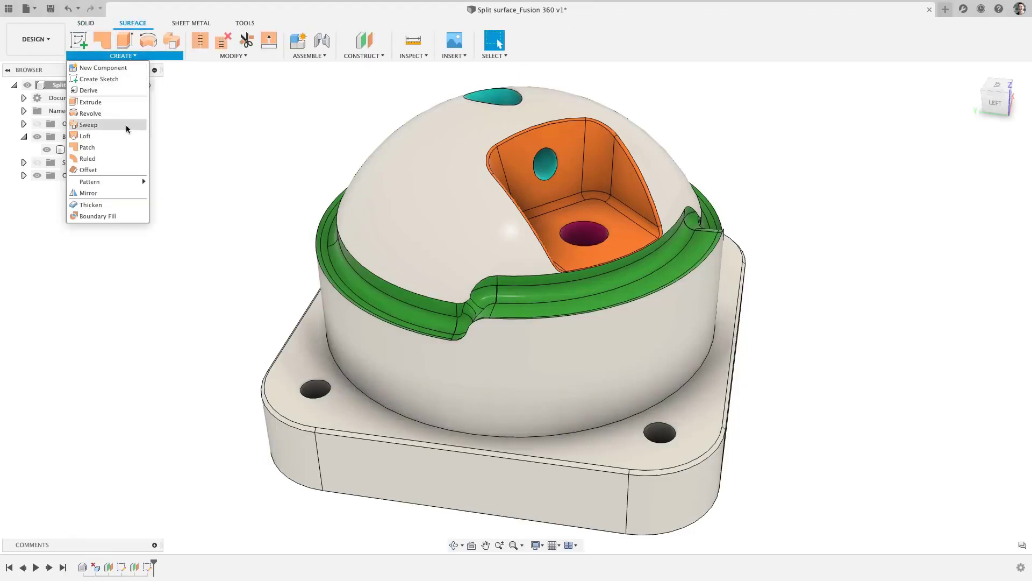
key(Escape)
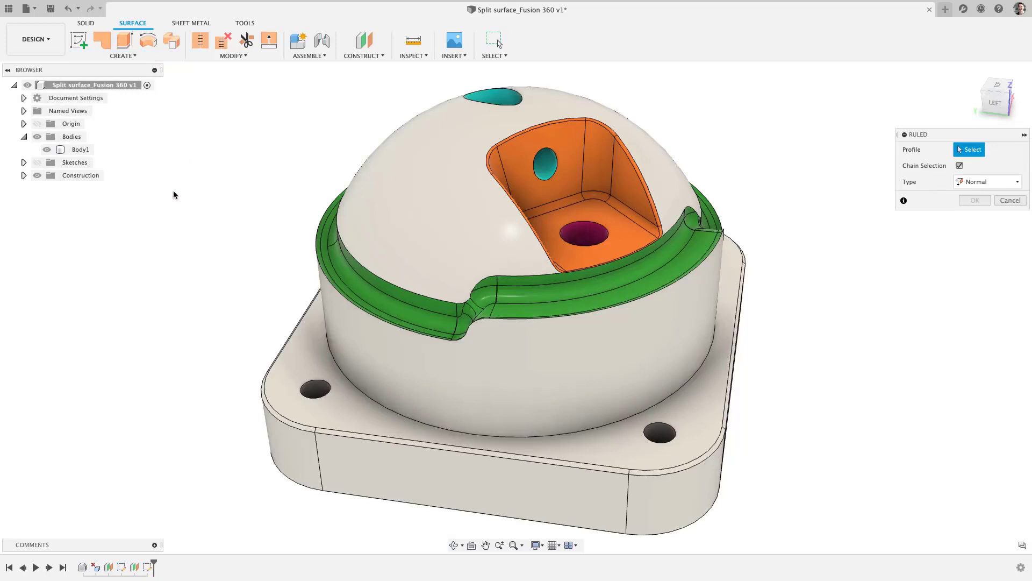
click(316, 245)
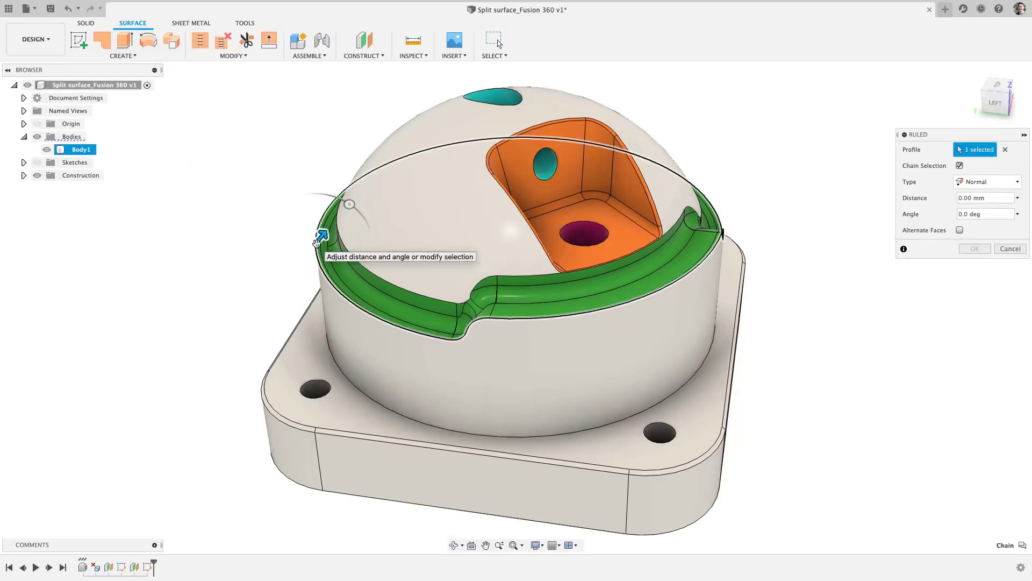
drag(317, 241, 257, 242)
key(Return)
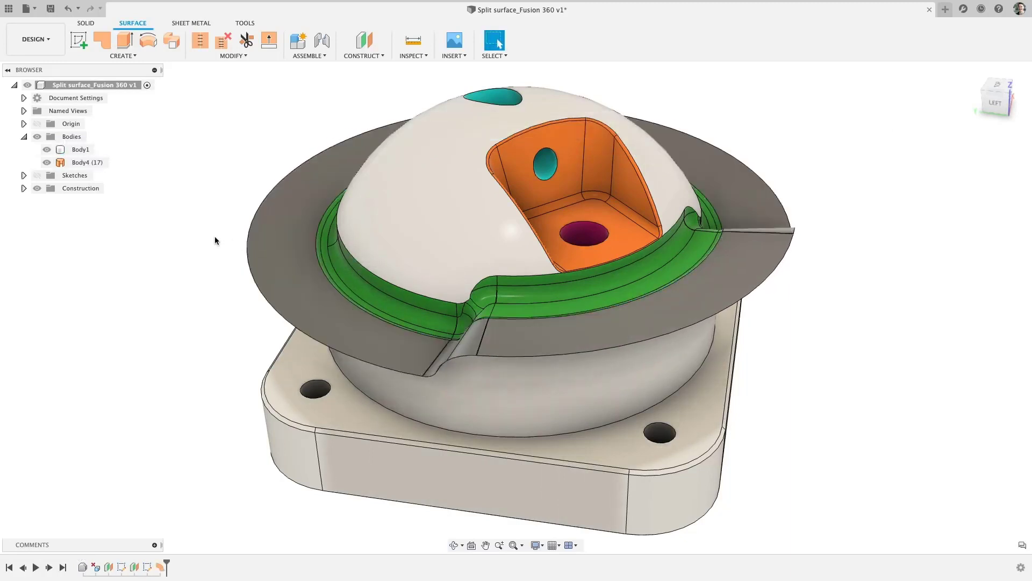
Create a Direction-type ruled surface about 24.3 mm high from the orange pocket's rim, using the pocket floor as the direction
right_click(215, 235)
click(213, 204)
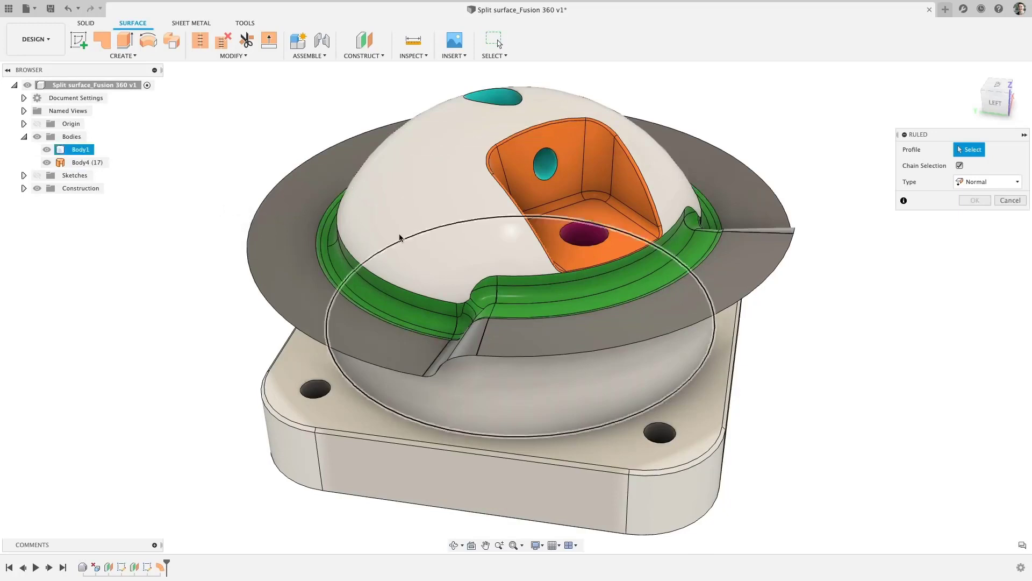
click(532, 237)
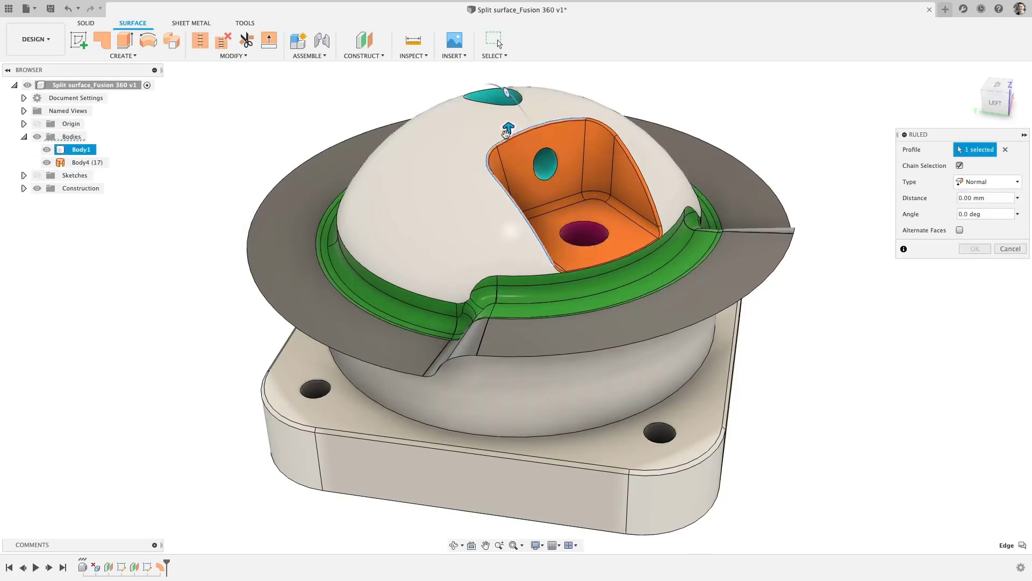
drag(606, 125, 659, 134)
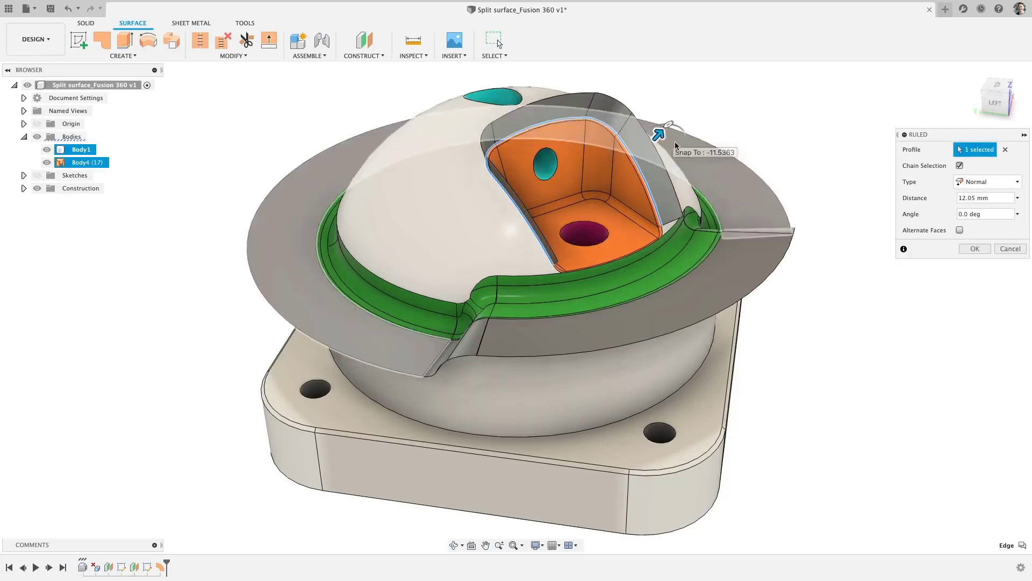
click(986, 182)
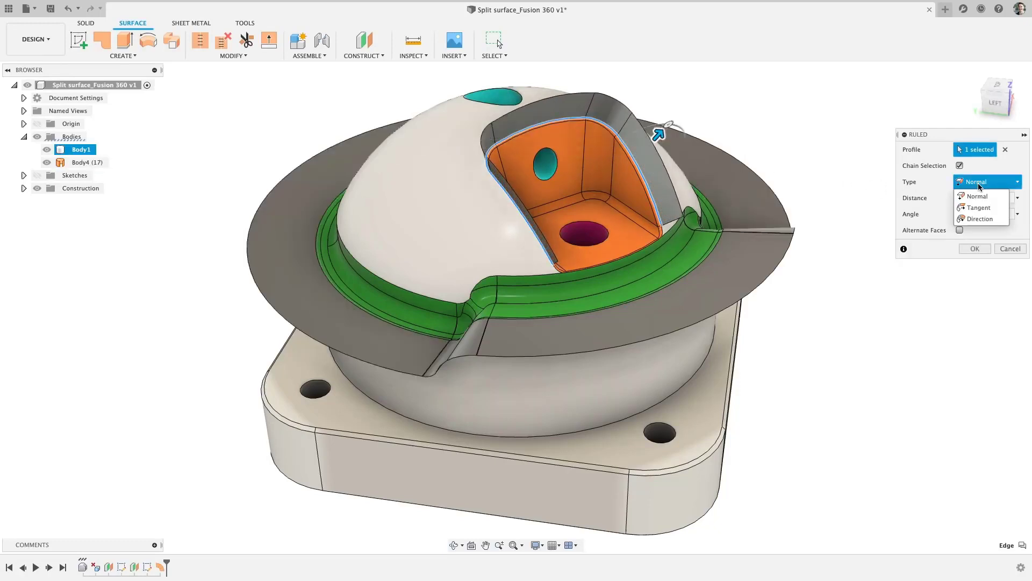
click(990, 218)
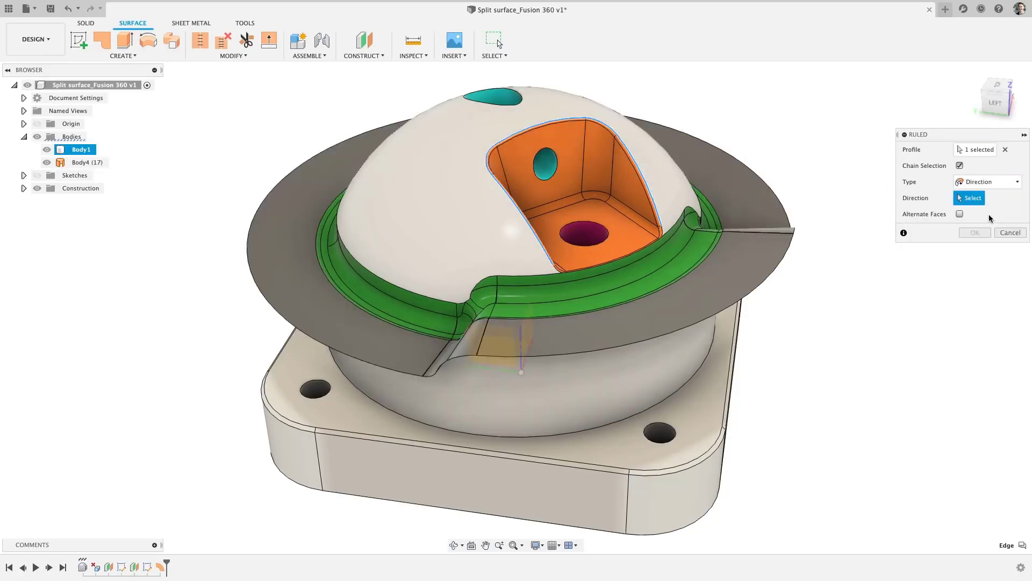
click(621, 242)
drag(634, 122, 636, 93)
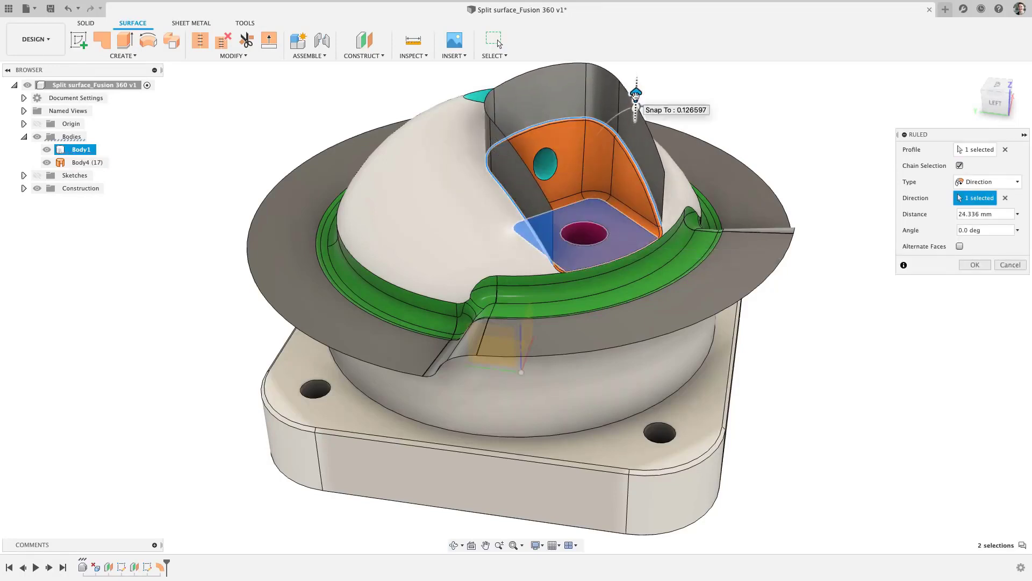
key(Return)
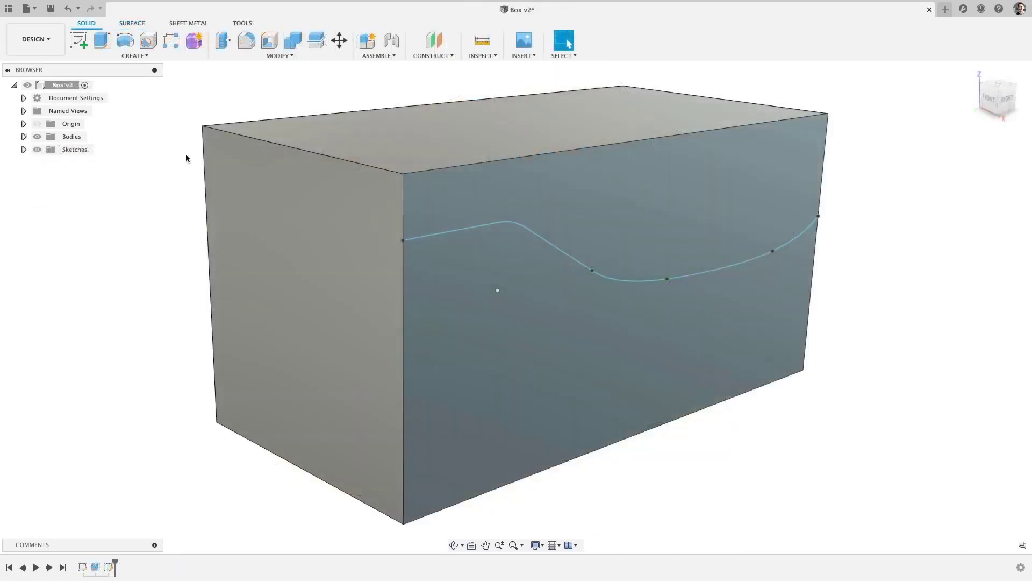
Set up a parting-line draft with the box's top face as pull direction and the curved sketch line as parting tool
click(261, 56)
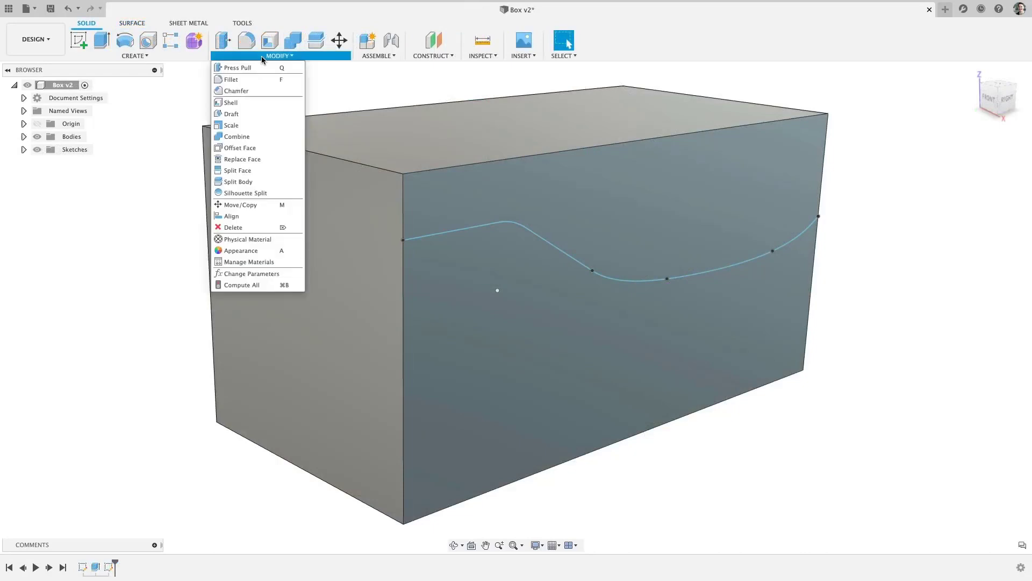
click(259, 114)
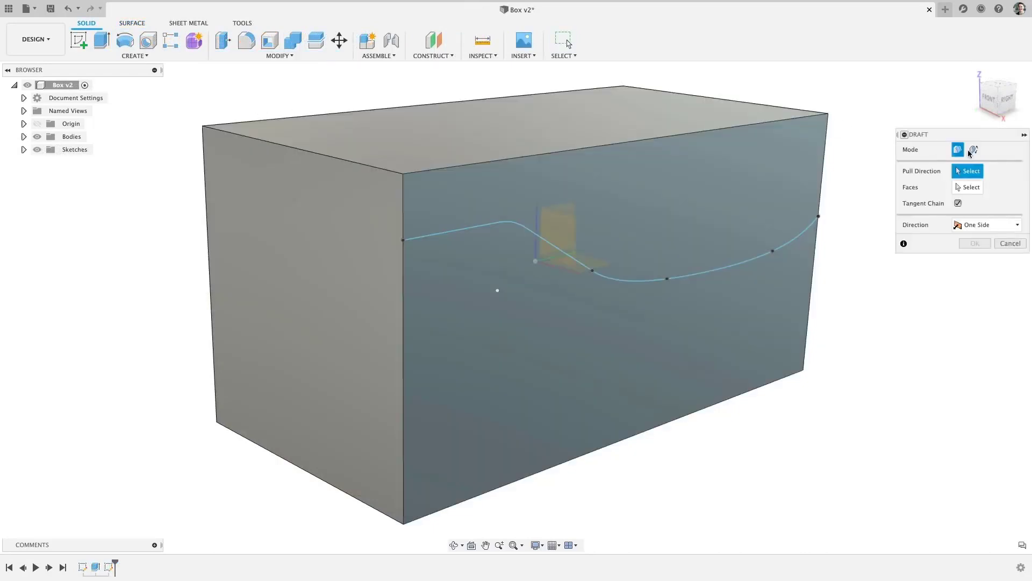
click(974, 150)
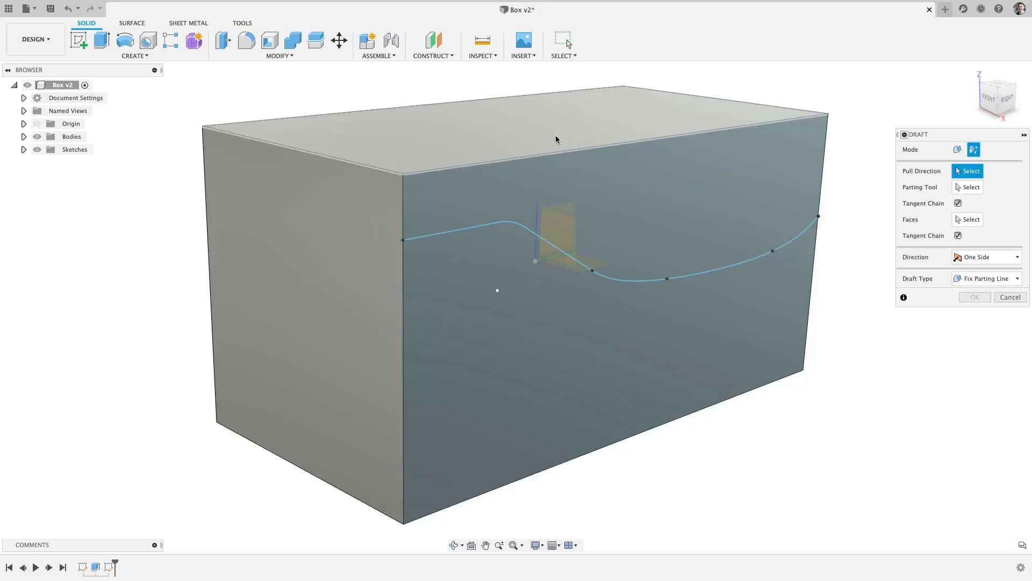
click(551, 138)
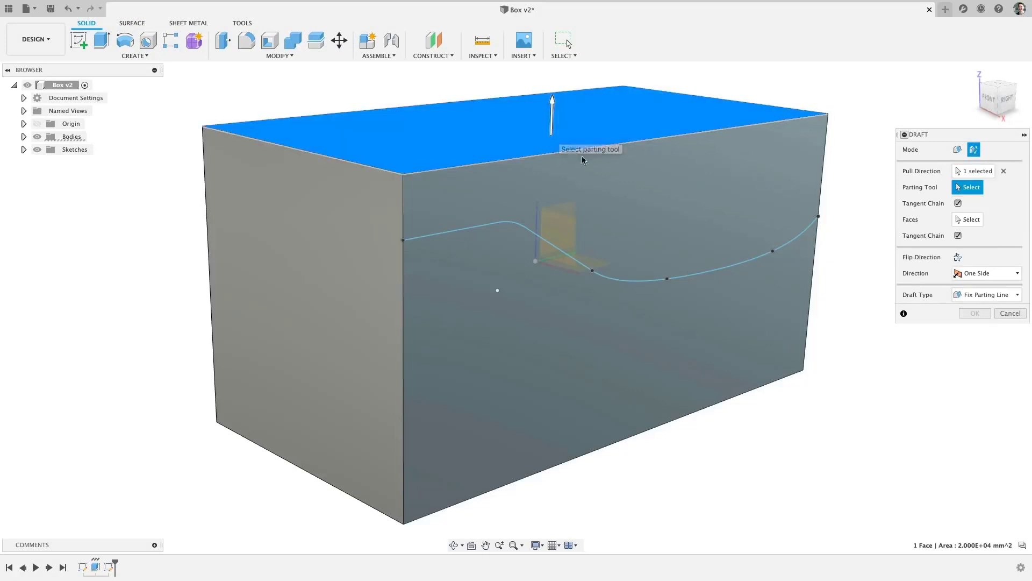
click(711, 268)
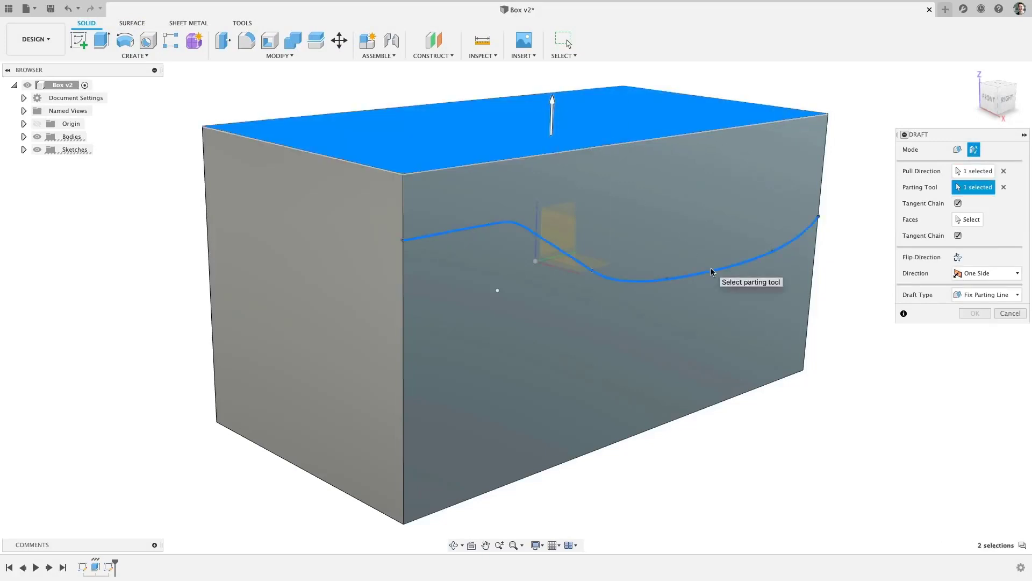
Choose all four side faces of the box as the faces to draft
click(963, 219)
click(785, 315)
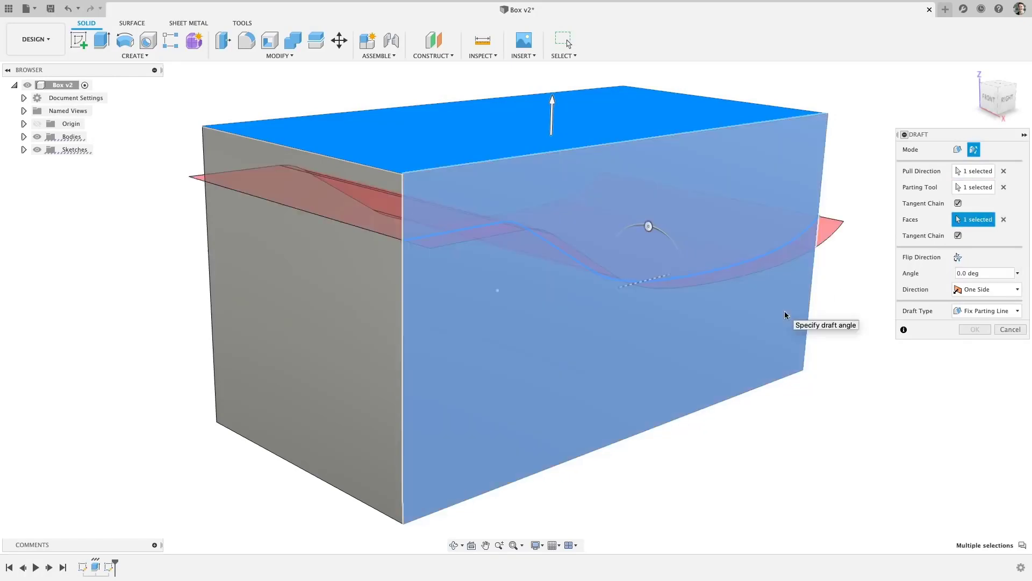
click(307, 293)
click(311, 301)
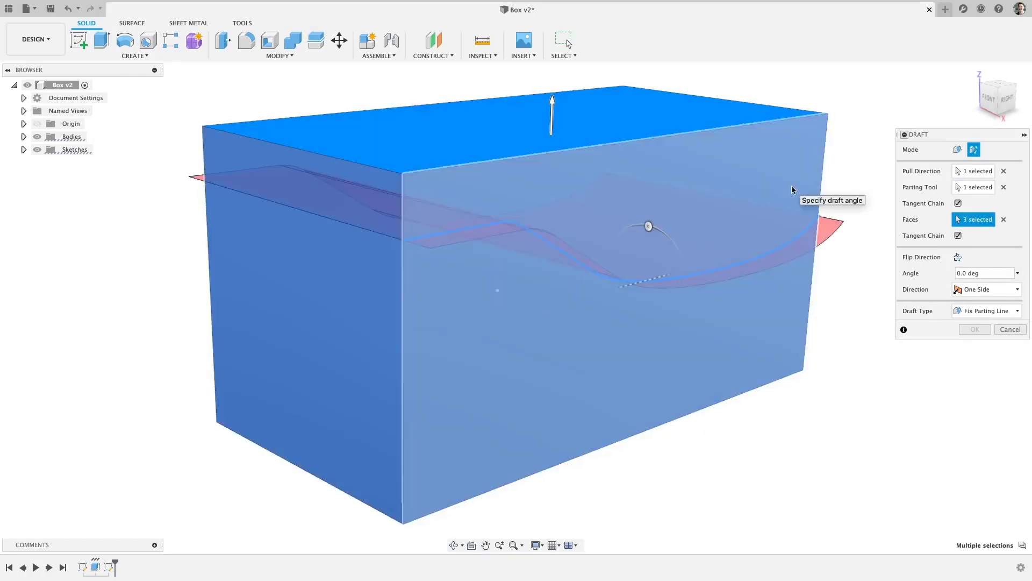
click(791, 191)
Apply the draft as Two Side with both angles set to 5 deg
click(990, 289)
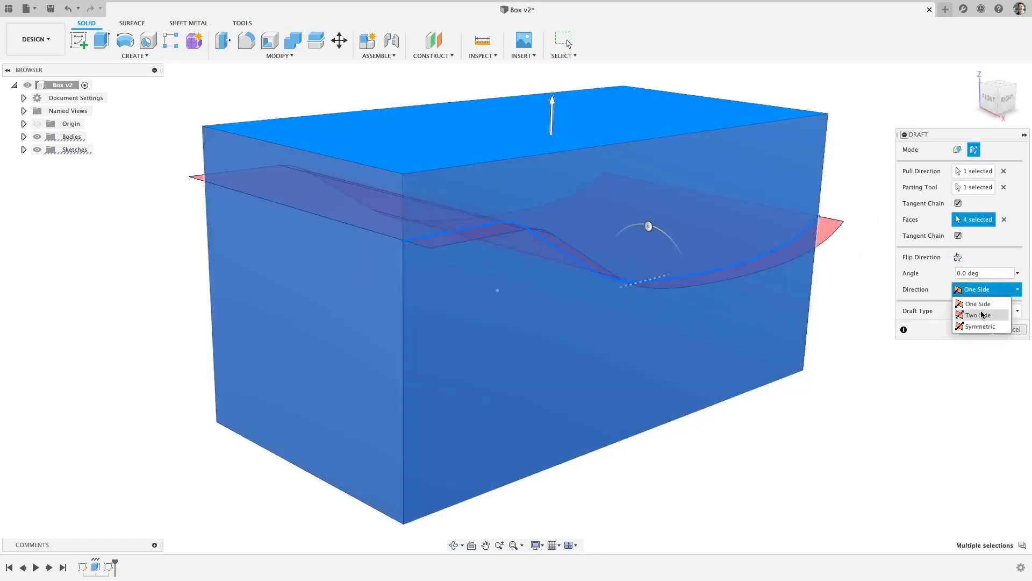
click(982, 315)
drag(648, 226, 644, 228)
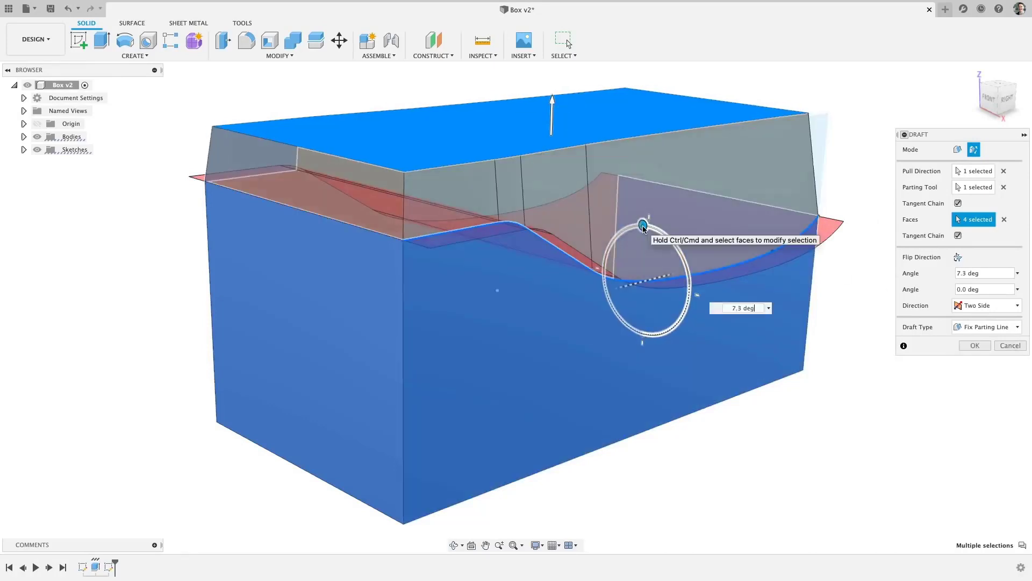
click(999, 103)
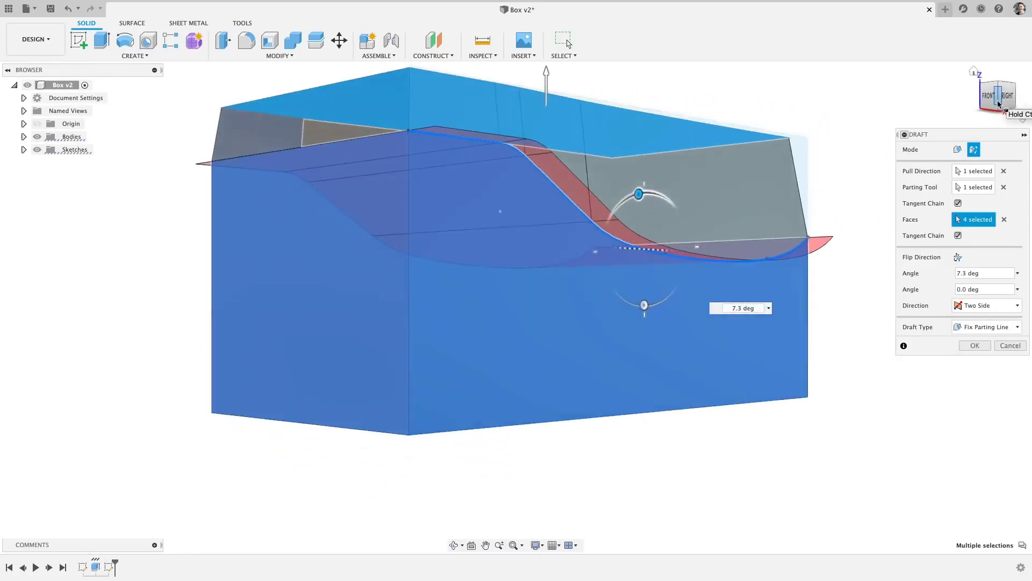
drag(632, 304, 635, 306)
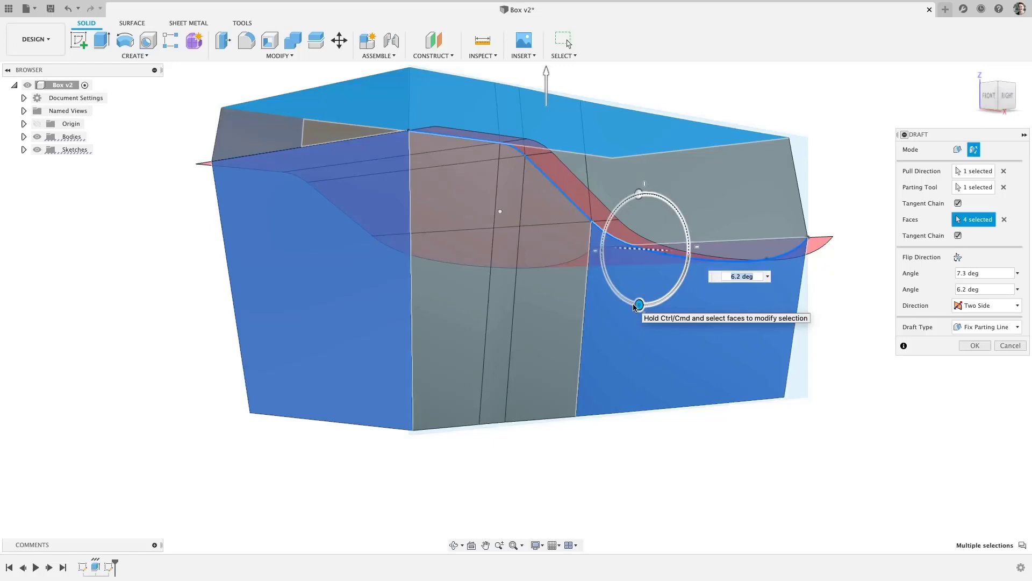
click(992, 272)
key(Tab)
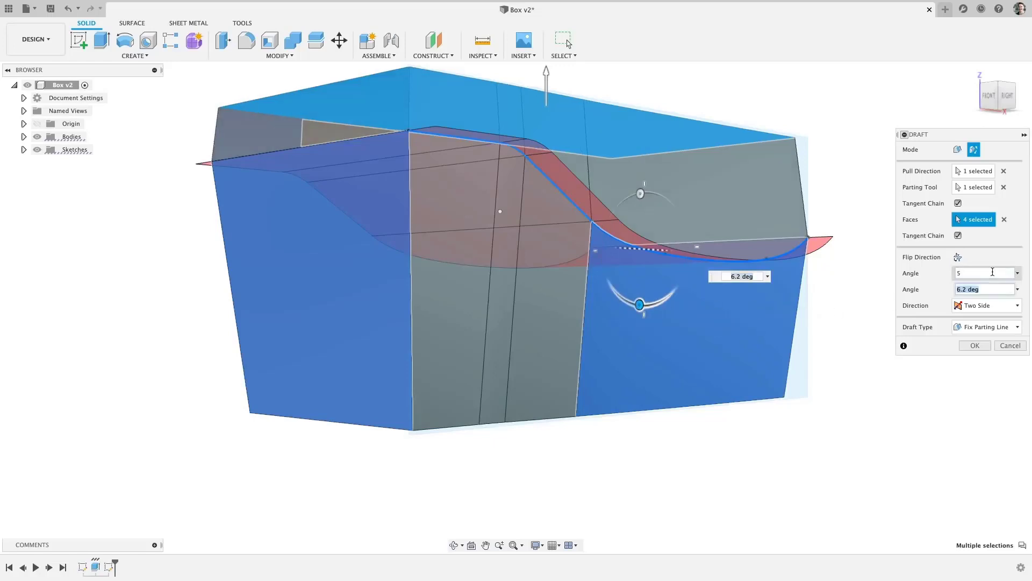
text(5)
key(Return)
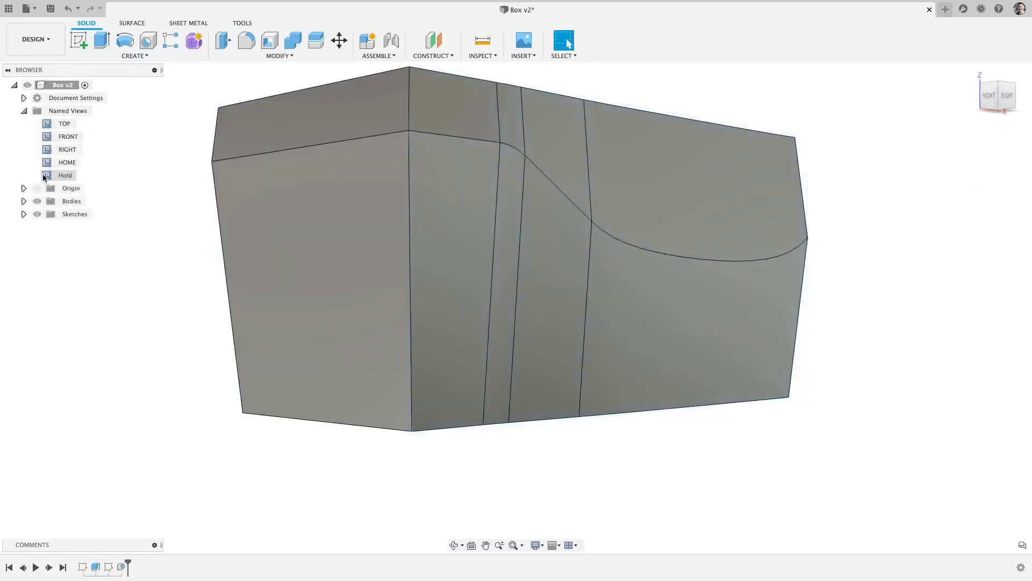
Restore the saved Hold view and reshape the box's curved rim by moving two points of its sketch curve
double_click(44, 175)
click(44, 176)
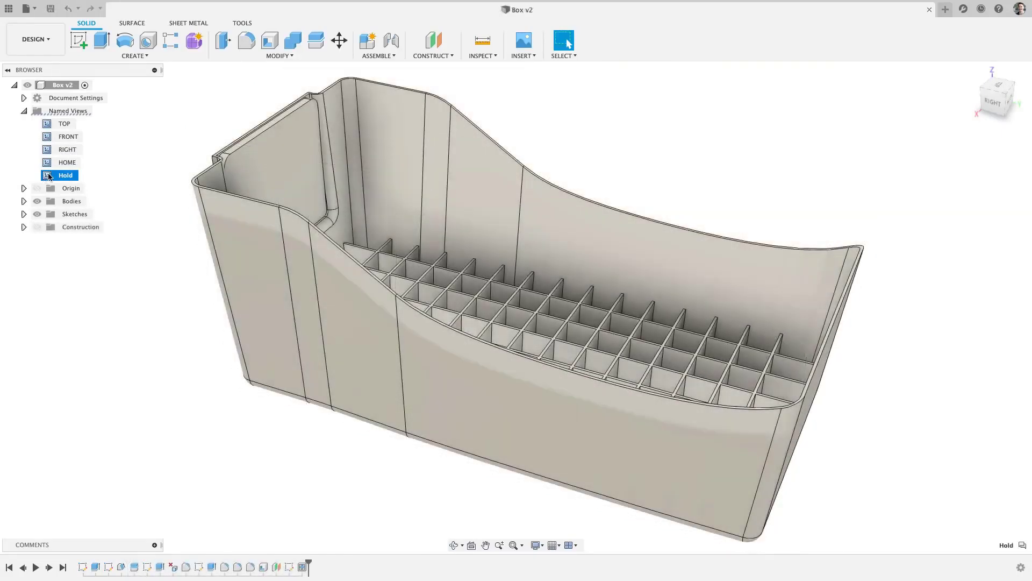
click(130, 384)
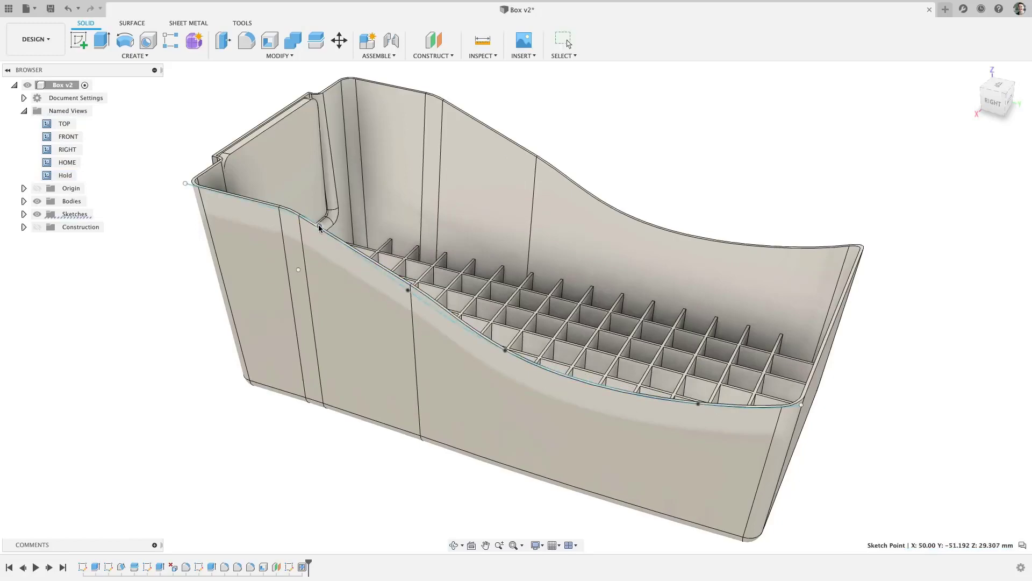
drag(299, 217, 319, 226)
drag(505, 351, 512, 372)
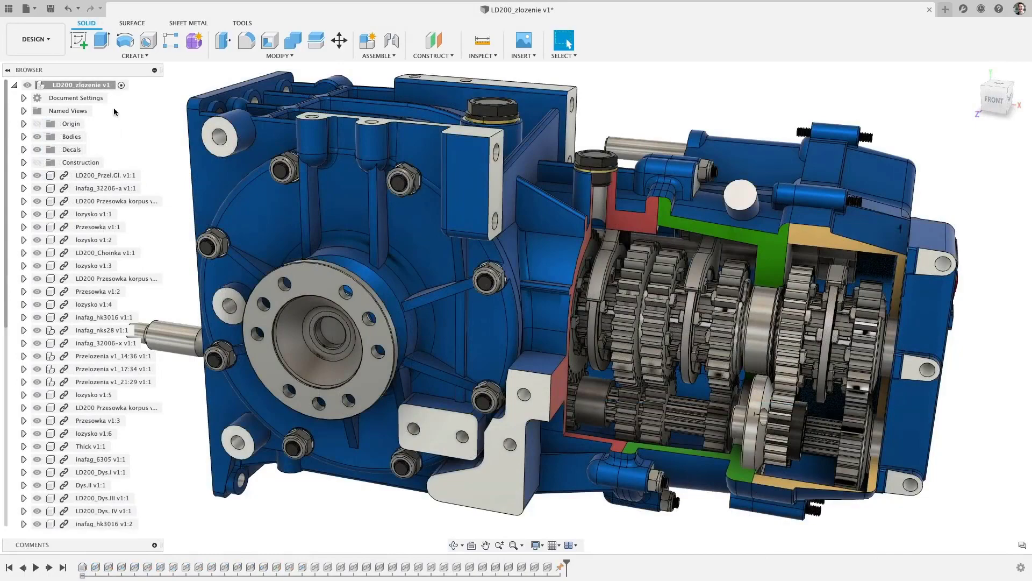
Turn off design history capture for the LD200_zlozenie assembly and accept the removal of its timeline
right_click(105, 84)
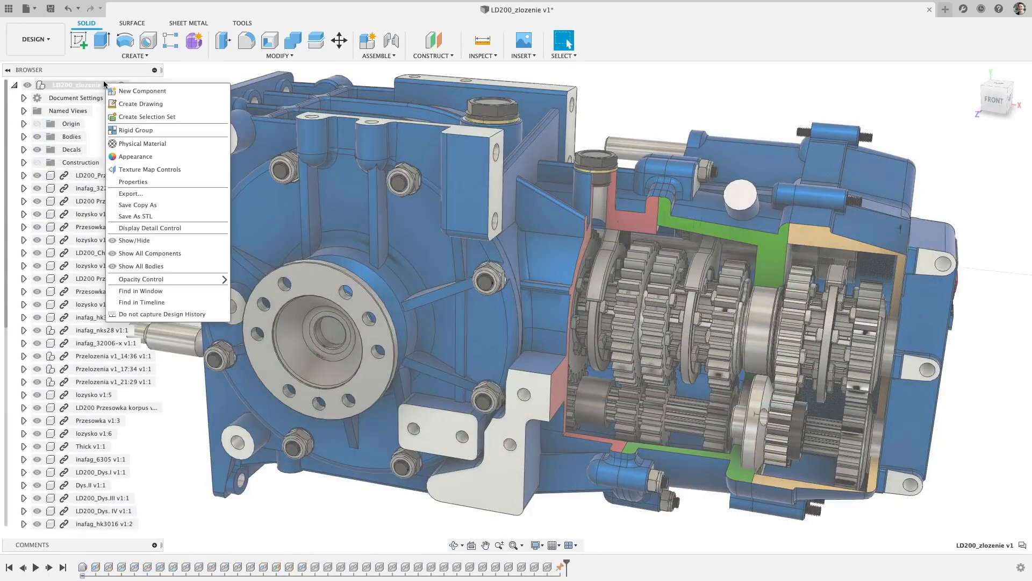
click(161, 314)
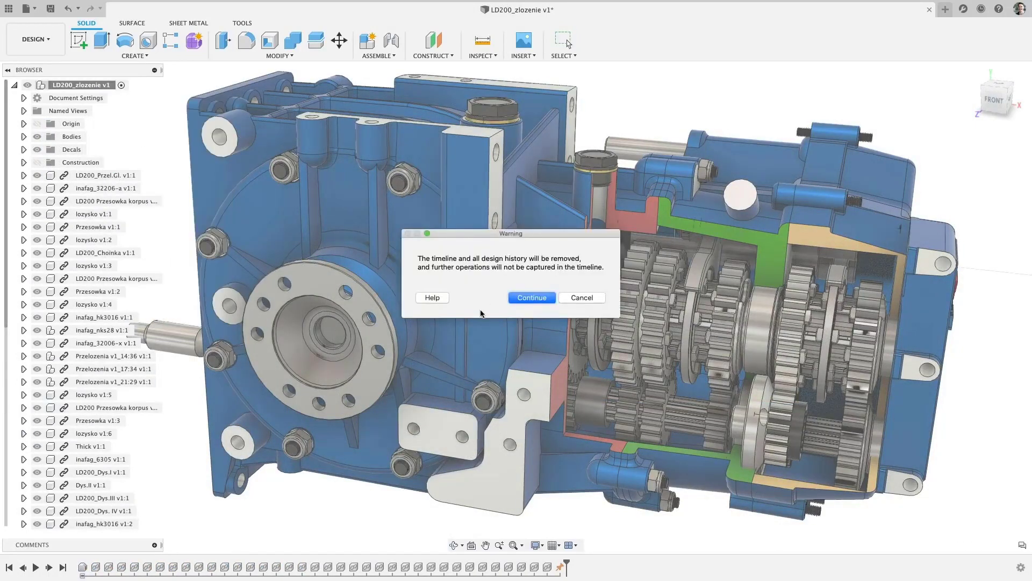
click(516, 299)
Select the round flanged cover component at the front of the gearbox and locate it in the browser tree
click(460, 317)
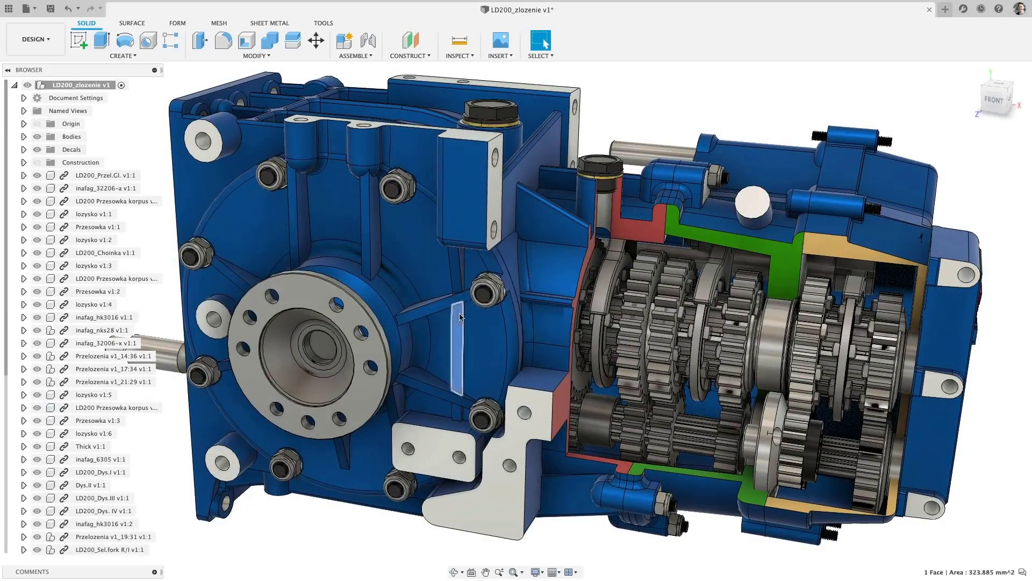
double_click(460, 318)
right_click(459, 314)
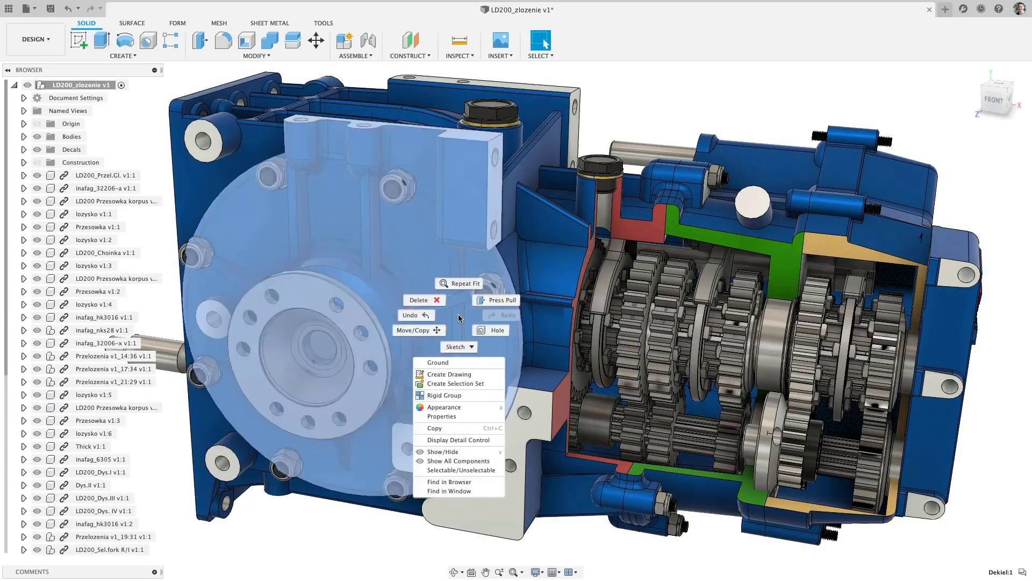
click(449, 482)
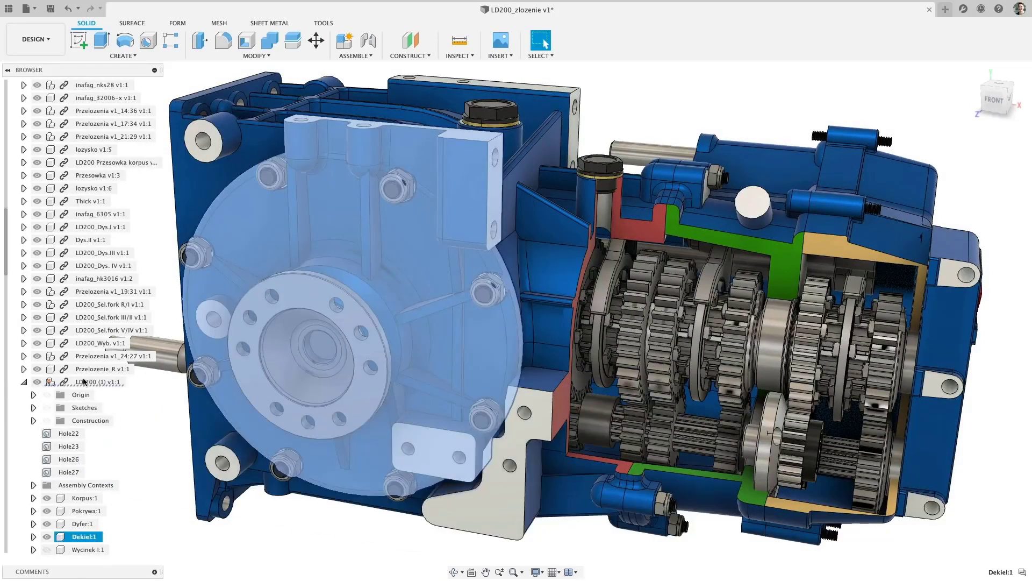
Edit the linked LD 200 (1) component in place within the assembly
click(85, 382)
right_click(84, 382)
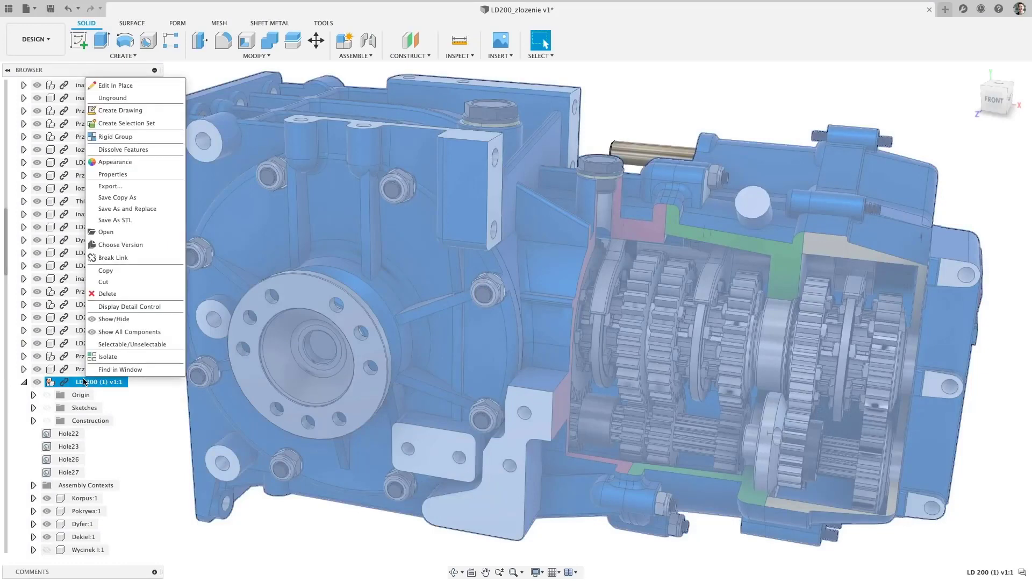
click(110, 85)
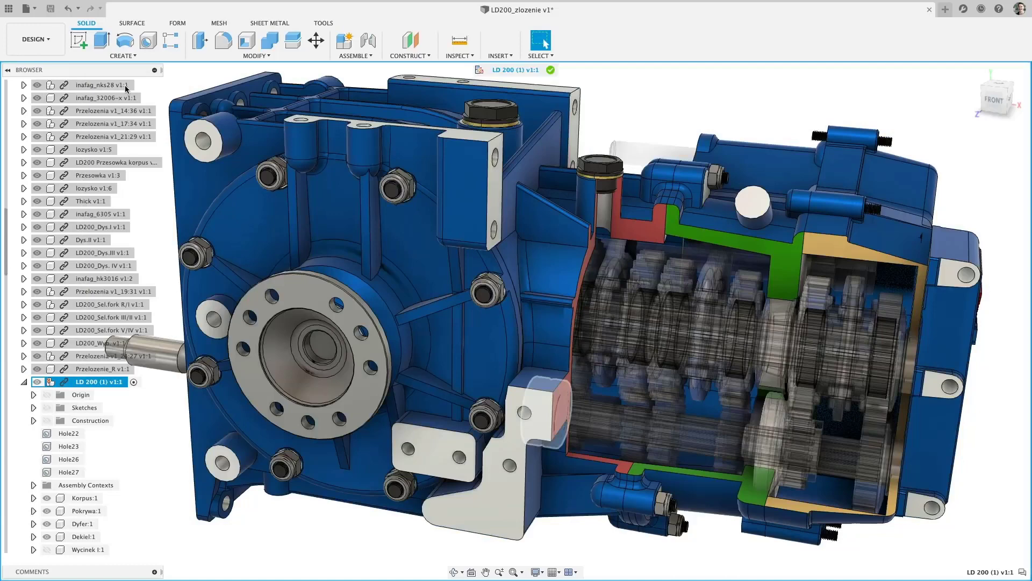
Create an internal component named End Cap within the LD 200 (1) component and make it active
click(344, 41)
double_click(946, 183)
text(E)
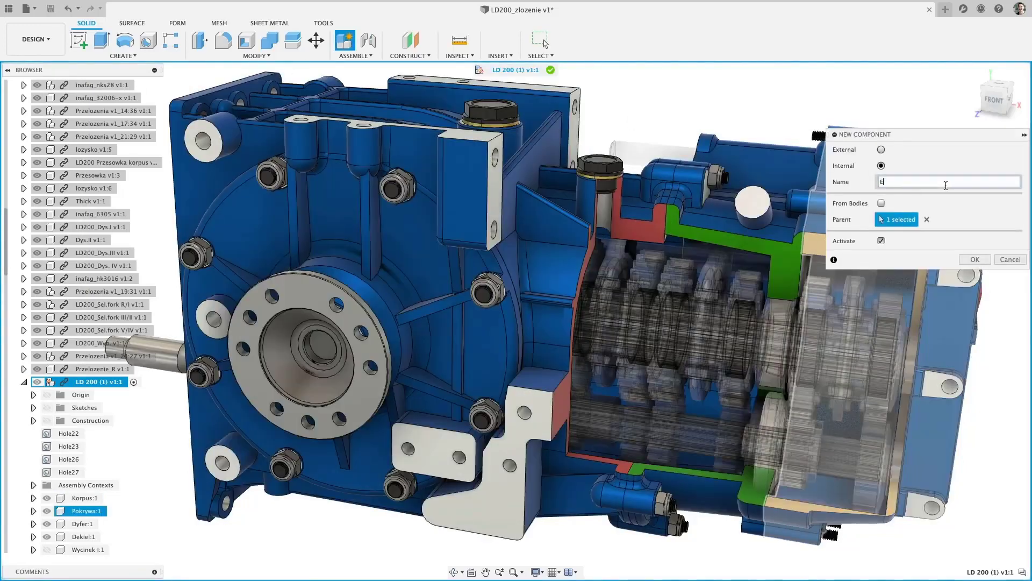
text(nd Cap)
key(Return)
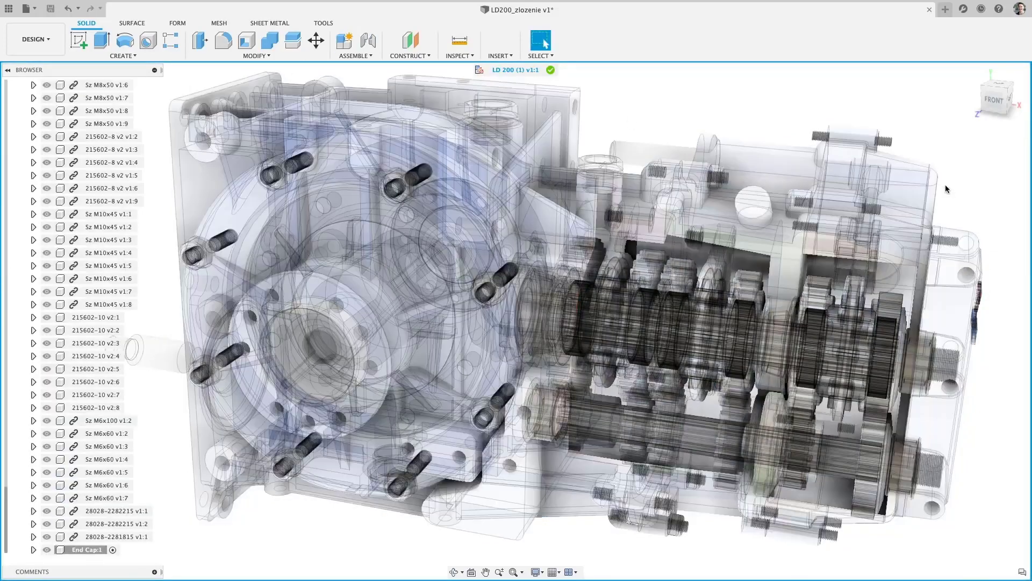
Create a sketch on the round front flange face and extrude its ring outward as a new body
right_click(320, 302)
click(317, 349)
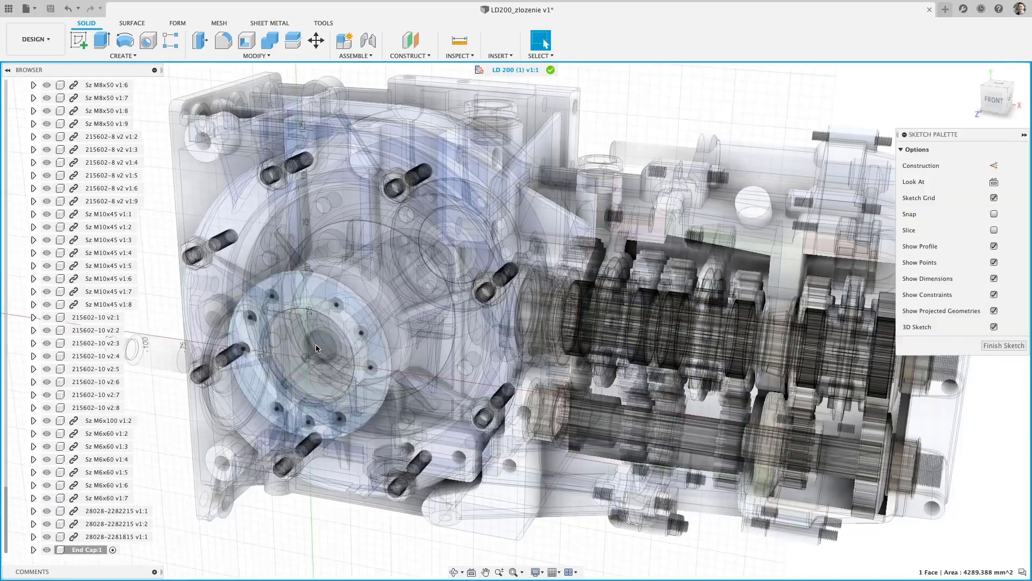
key(e)
drag(349, 369, 345, 381)
key(Return)
Create a sketch on the new ring's front face and offset its inner circular edge outward
right_click(345, 382)
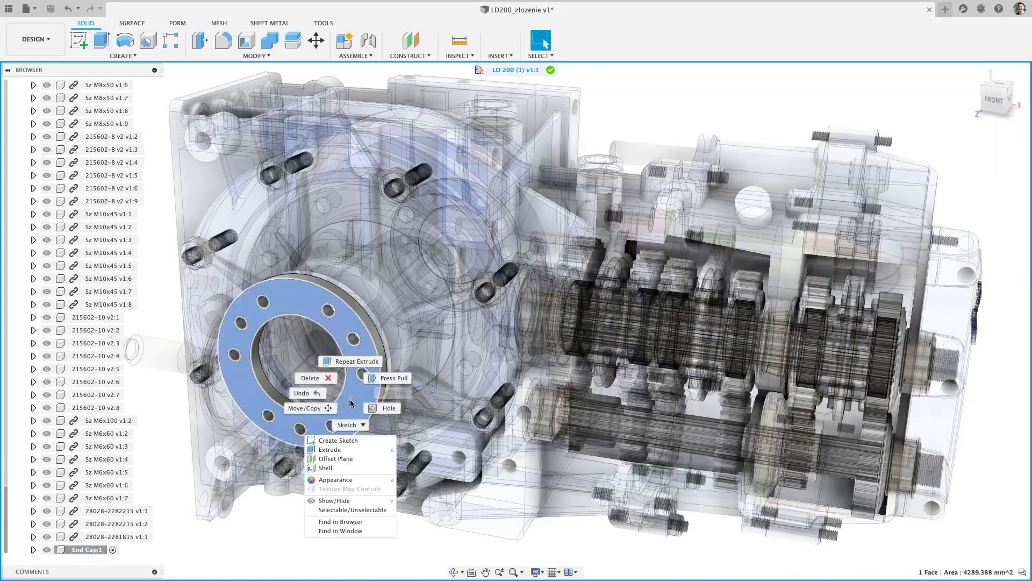
click(347, 444)
key(e)
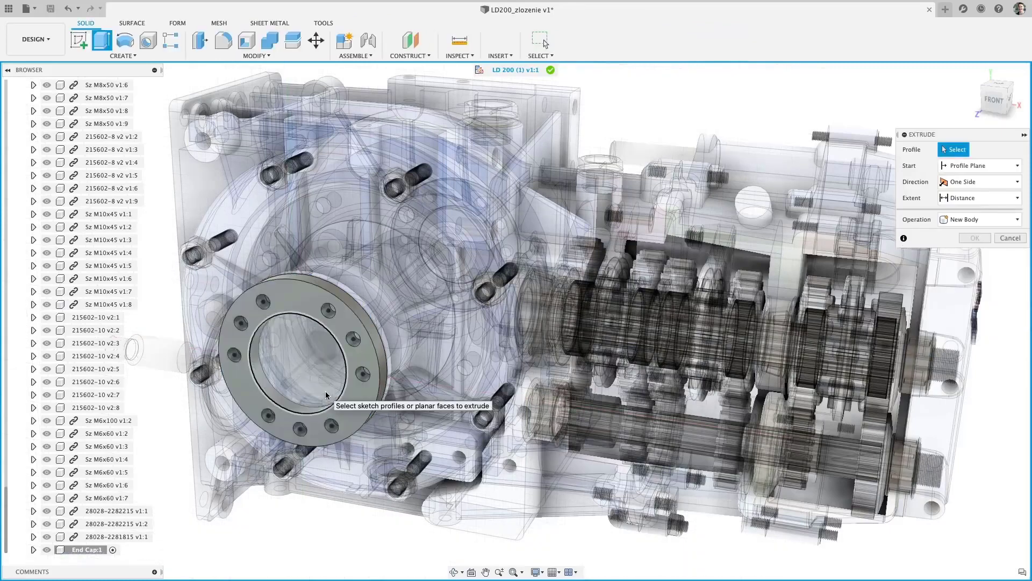
key(Escape)
key(o)
click(345, 397)
key(Return)
Extrude the two profiles inside the offset circle of the end cap and finish the in-place edit
key(e)
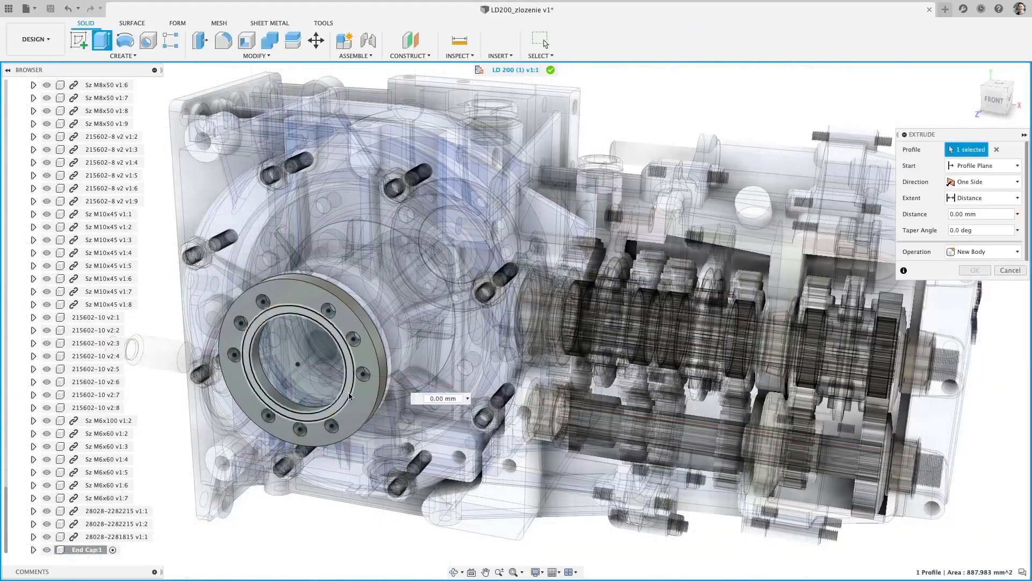
click(248, 371)
click(289, 380)
key(Return)
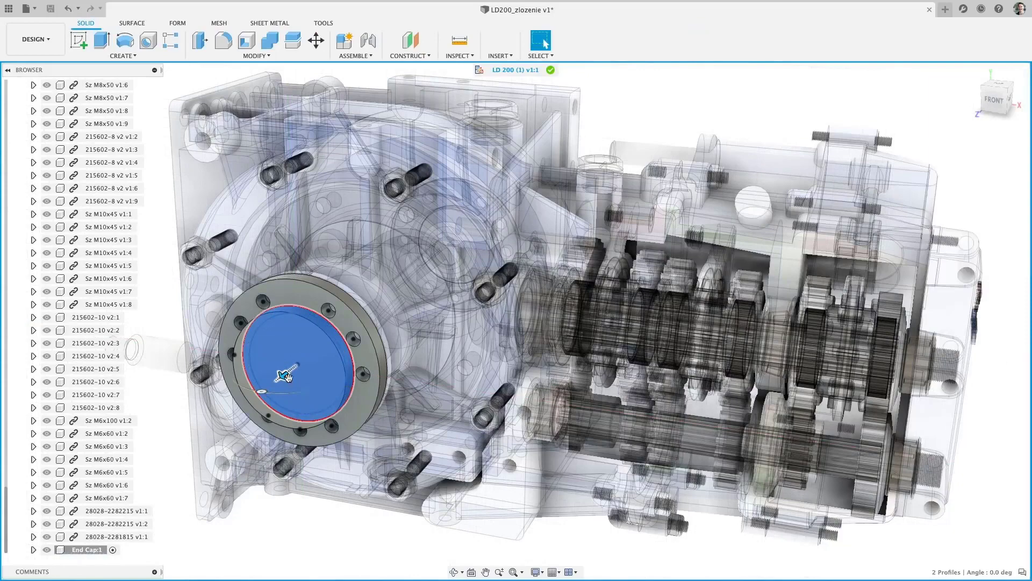
click(554, 70)
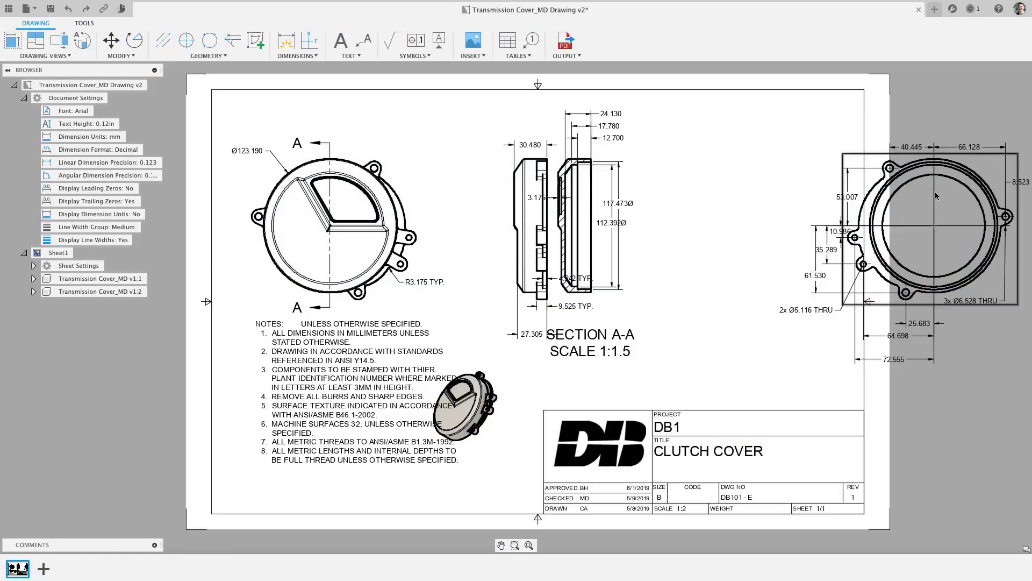
Rearrange the clutch cover drawing: bring the rear view onto the sheet, shift the side view clear of the section, and tuck the notes into the lower corner
drag(951, 196, 792, 204)
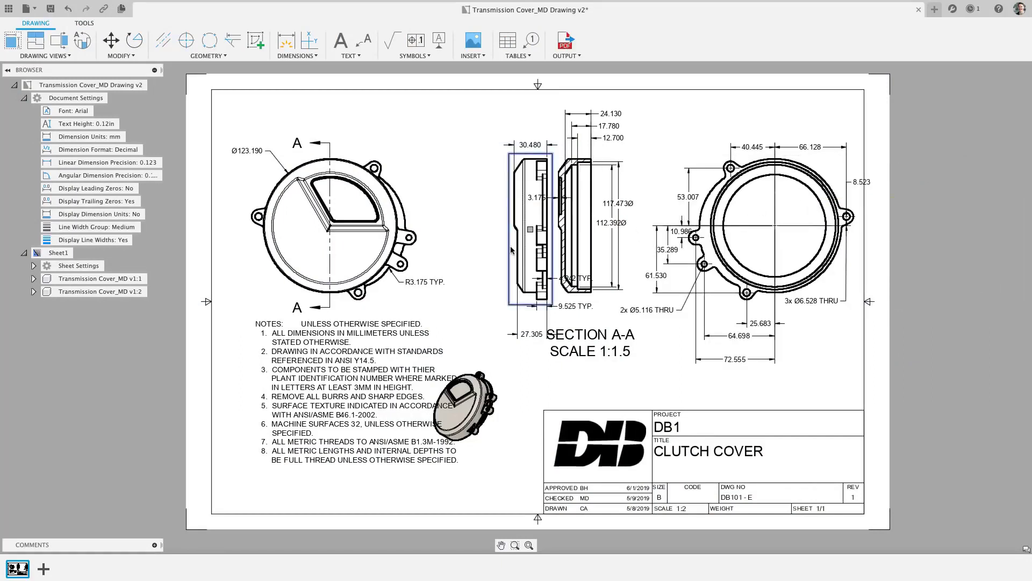
drag(520, 244, 488, 250)
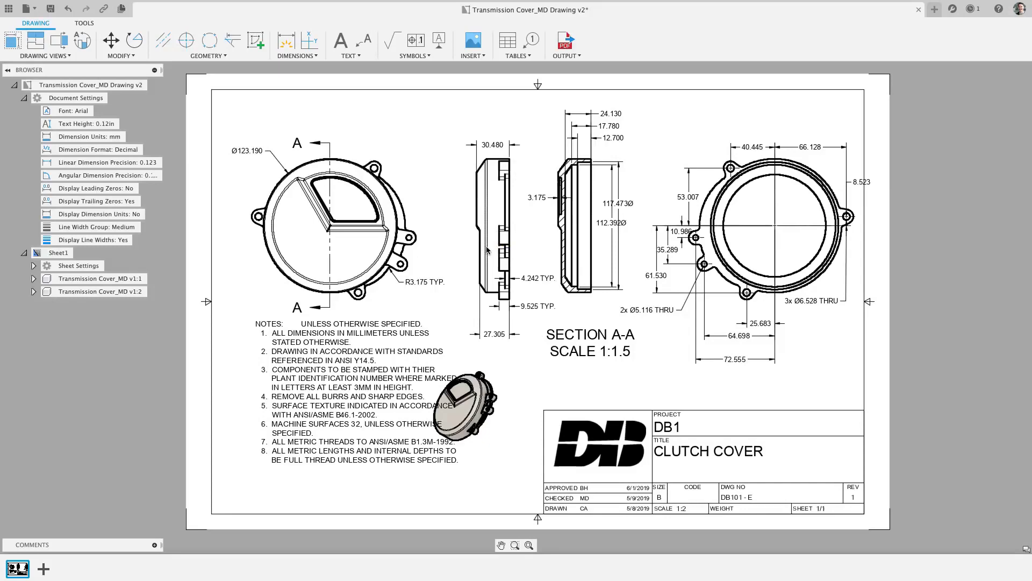
drag(356, 379, 320, 429)
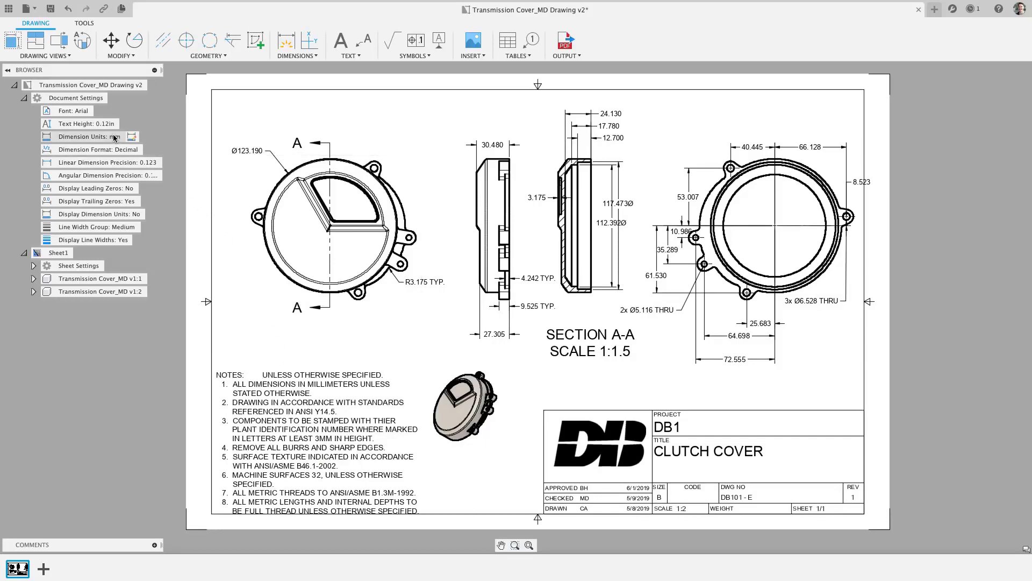
Set the drawing's dimension units to inches
click(131, 137)
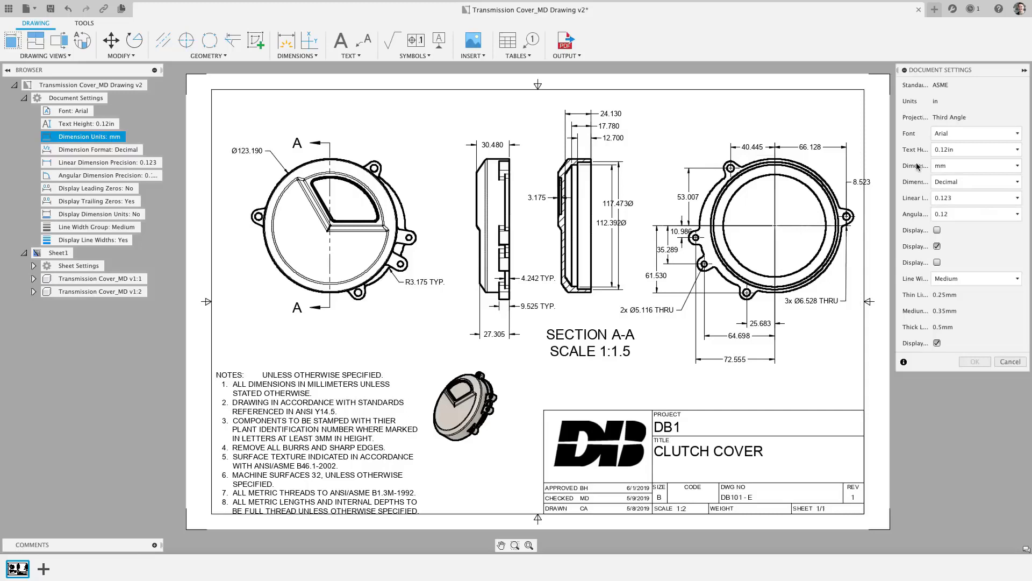
click(953, 170)
click(951, 180)
click(981, 360)
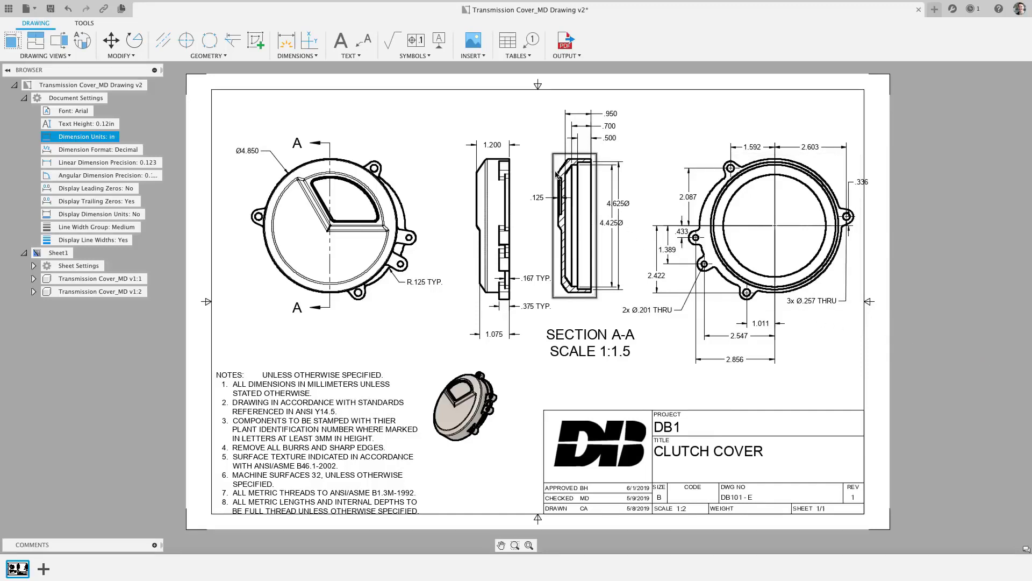
Rename the section view from A to C
right_click(556, 175)
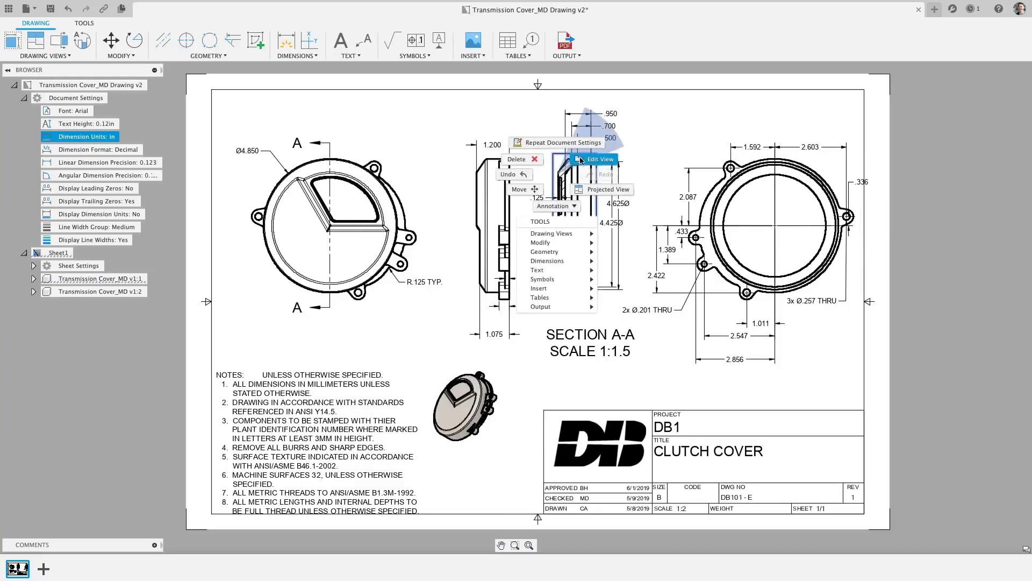
click(581, 160)
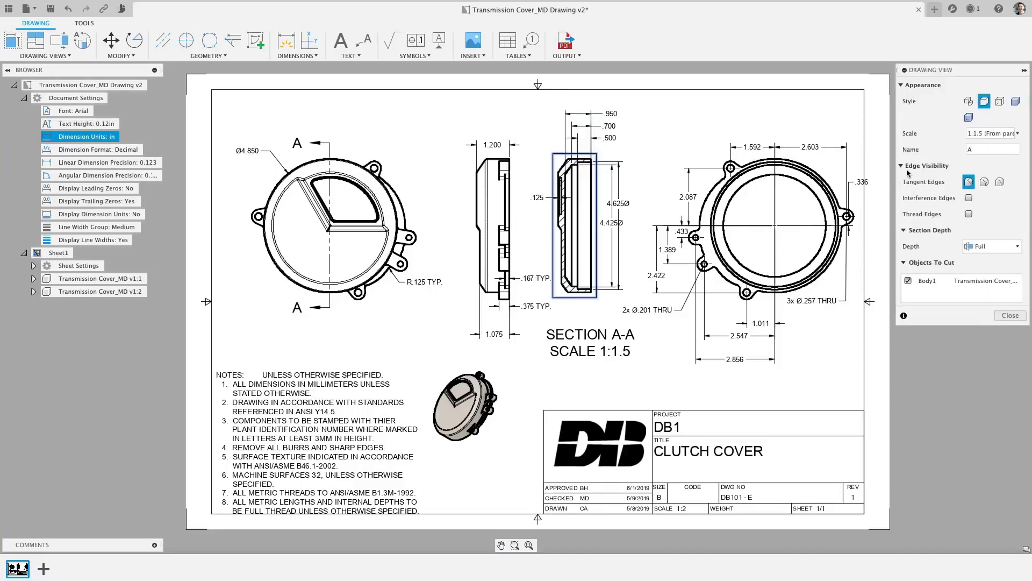
click(989, 150)
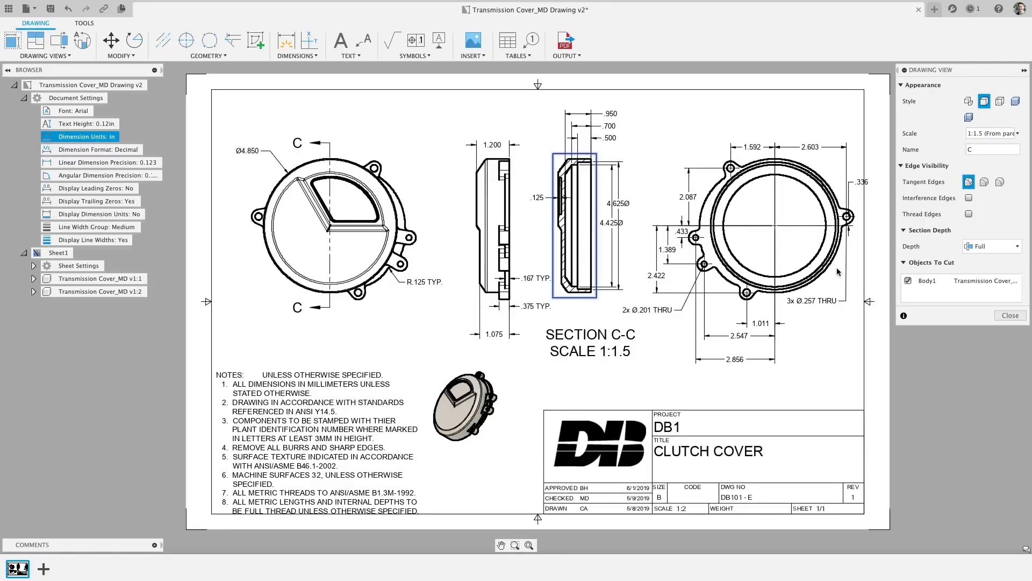
key(Return)
Start a sheet sketch and draw a medium-width line from the front view's upper lug hole diagonally up and outward
click(208, 55)
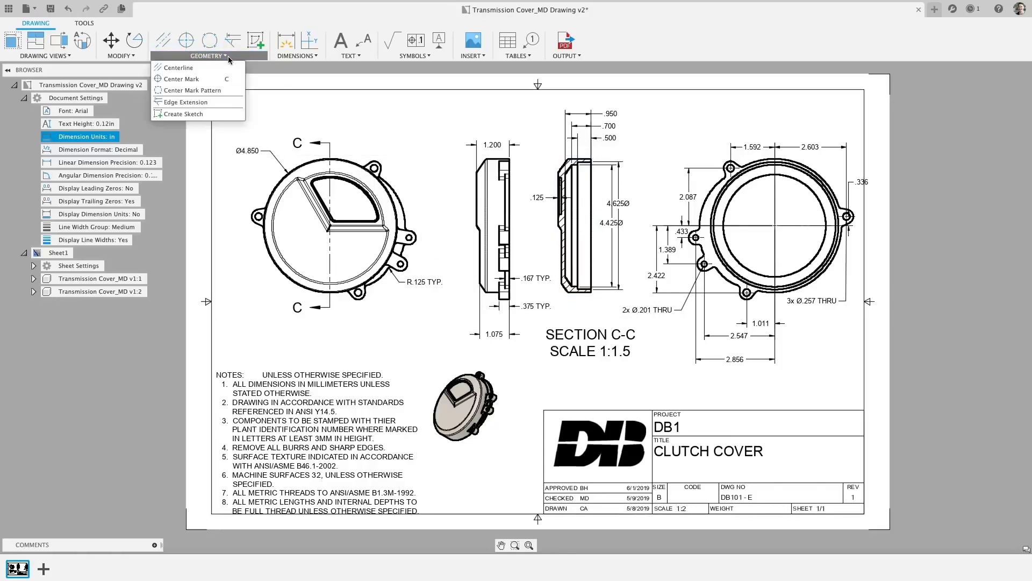
click(207, 112)
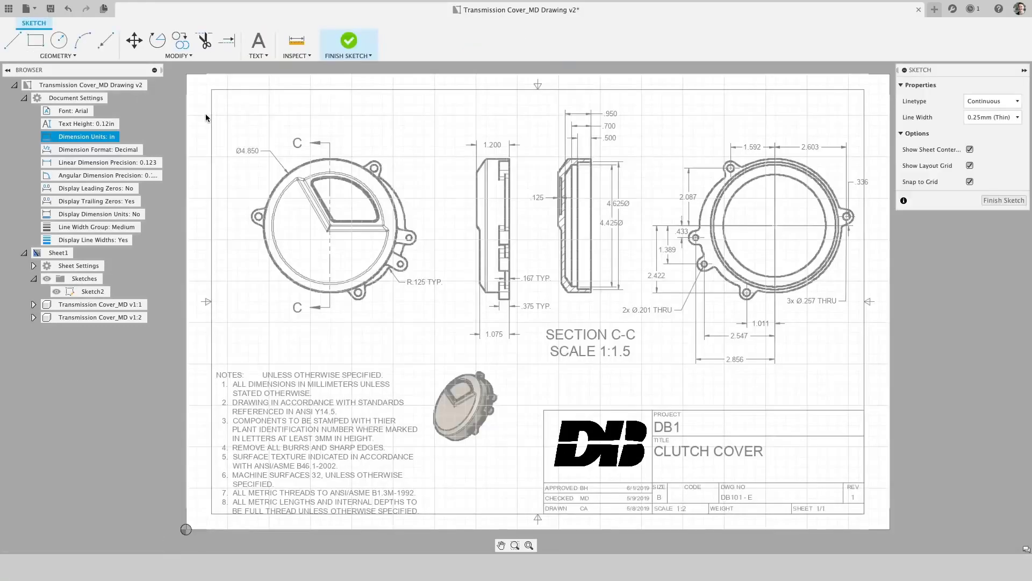
scroll(221, 166, up, 4)
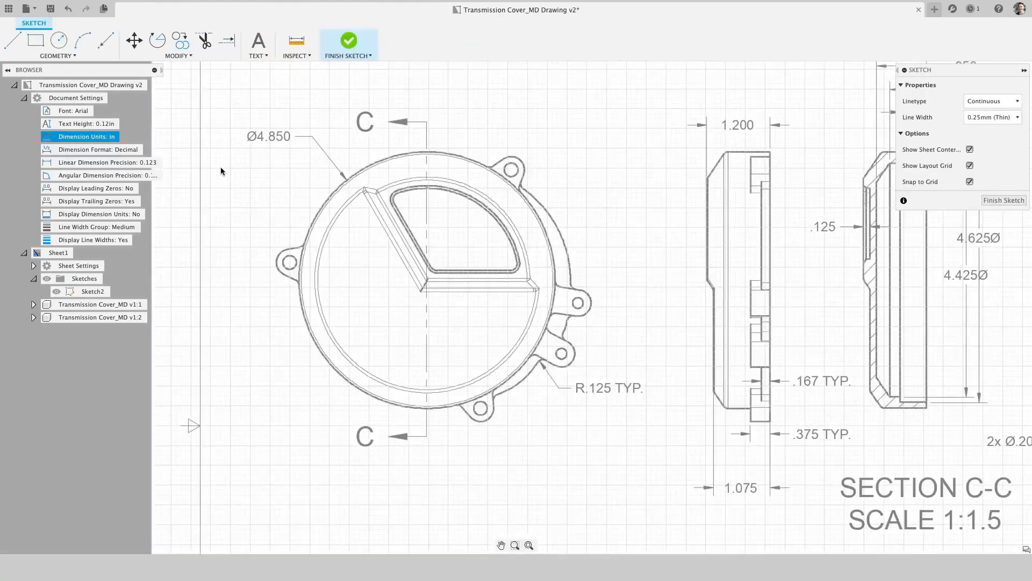
click(990, 118)
click(987, 144)
click(106, 41)
click(513, 168)
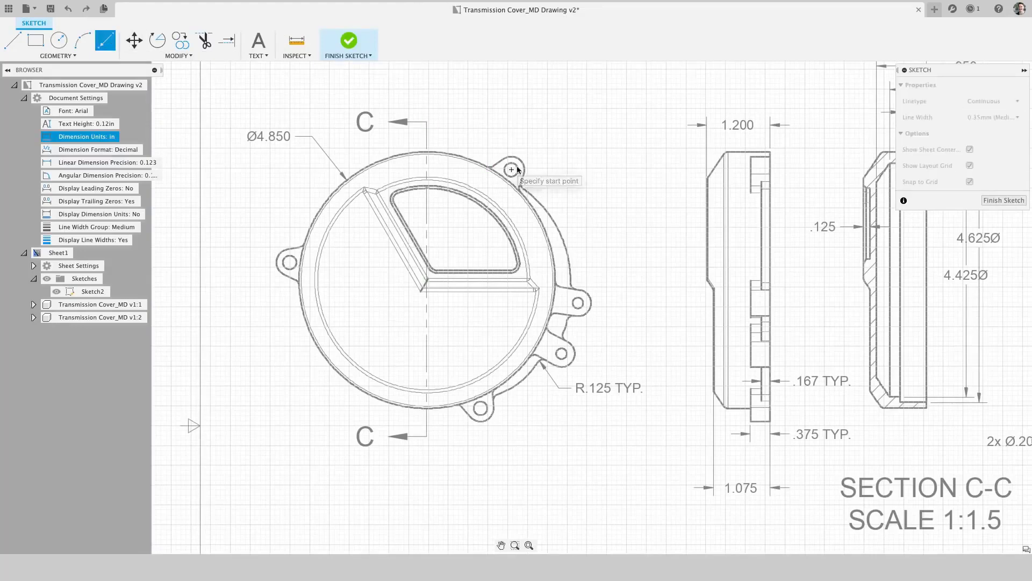
click(573, 130)
Draw a rectangle with 0.5mm (Thick) lines at the outer end of the leader line and finish the sketch
click(992, 117)
click(988, 156)
click(36, 40)
click(572, 129)
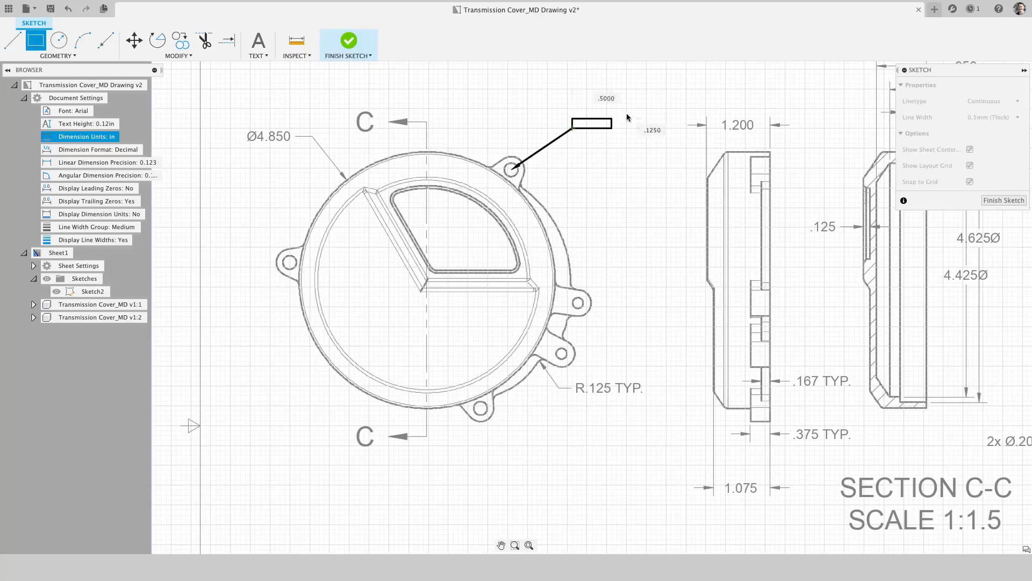
click(667, 93)
click(1003, 200)
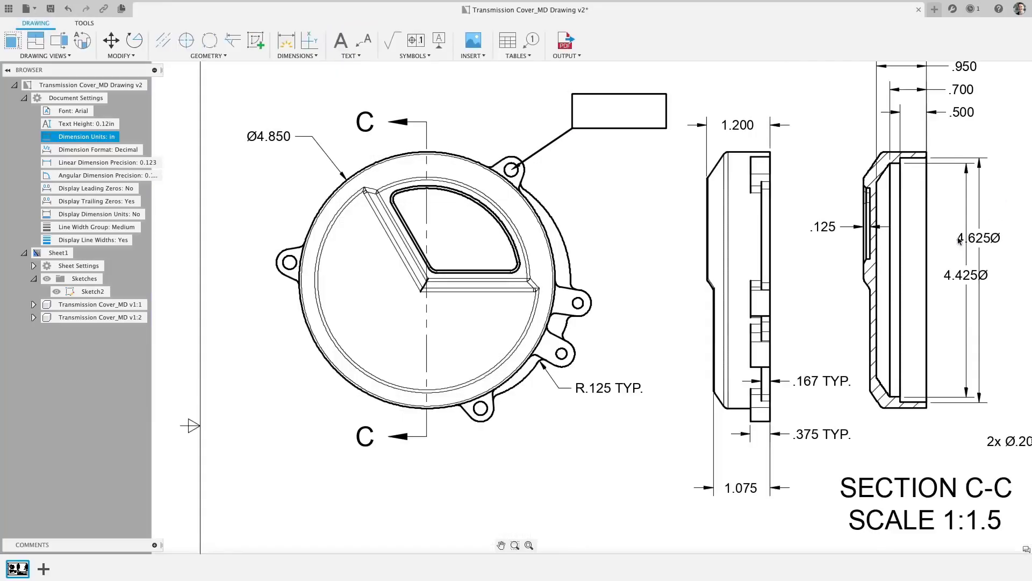
click(528, 546)
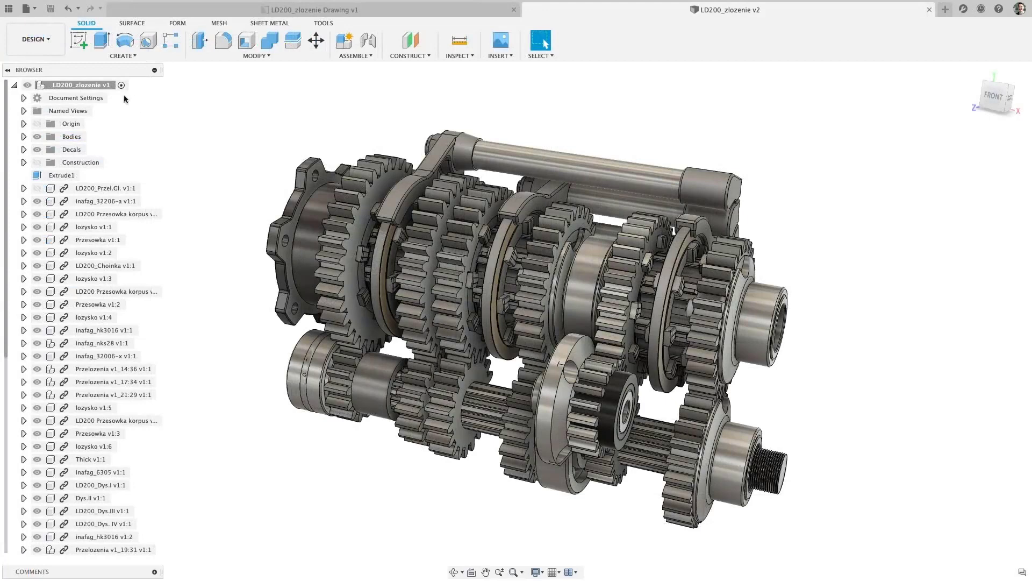
Create an ISO A3 drawing in mm from the visible components only and place a 1:1 NW Isometric base view mid-sheet
click(35, 40)
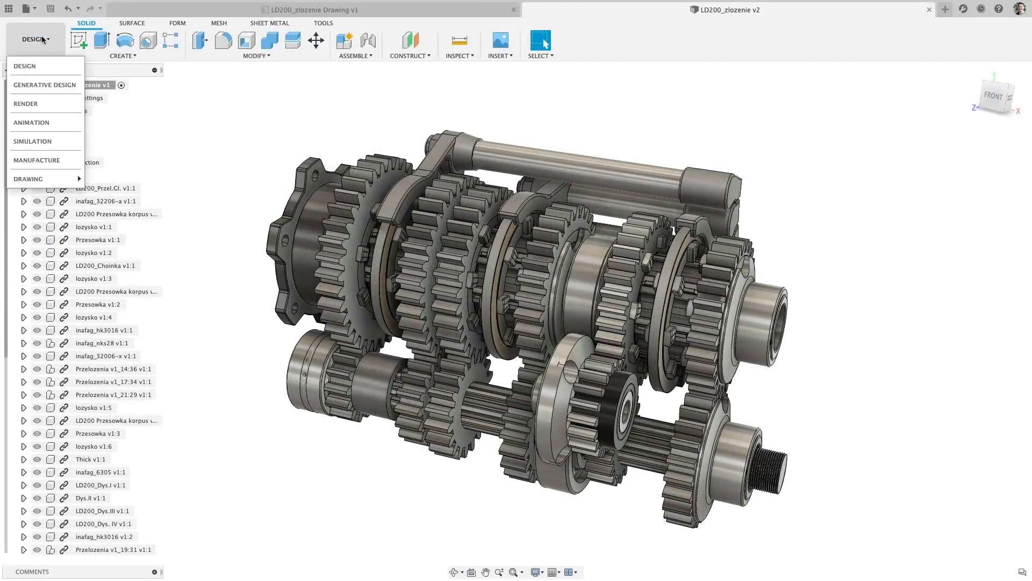
mouse_move(46, 176)
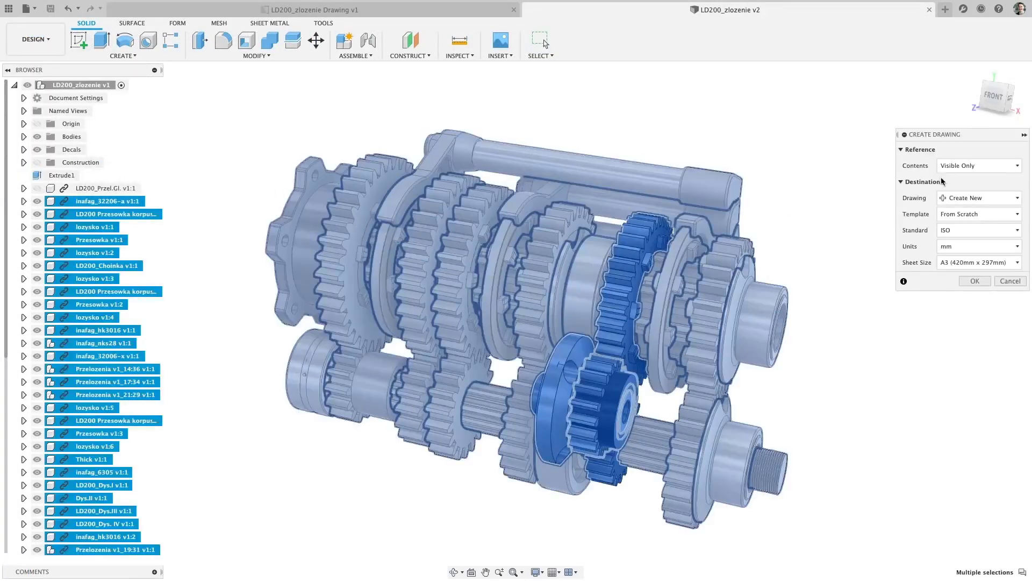
click(974, 168)
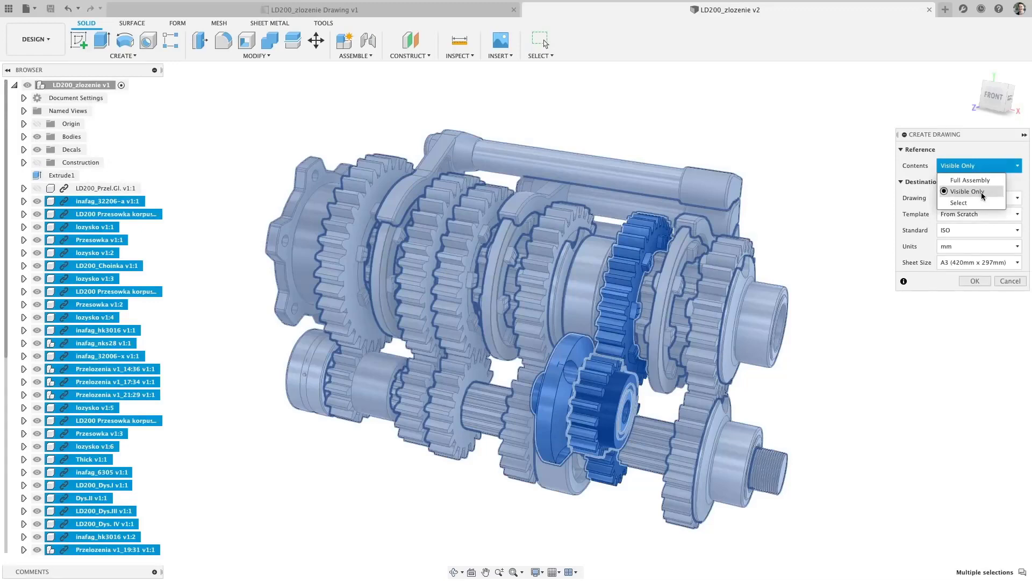
click(980, 281)
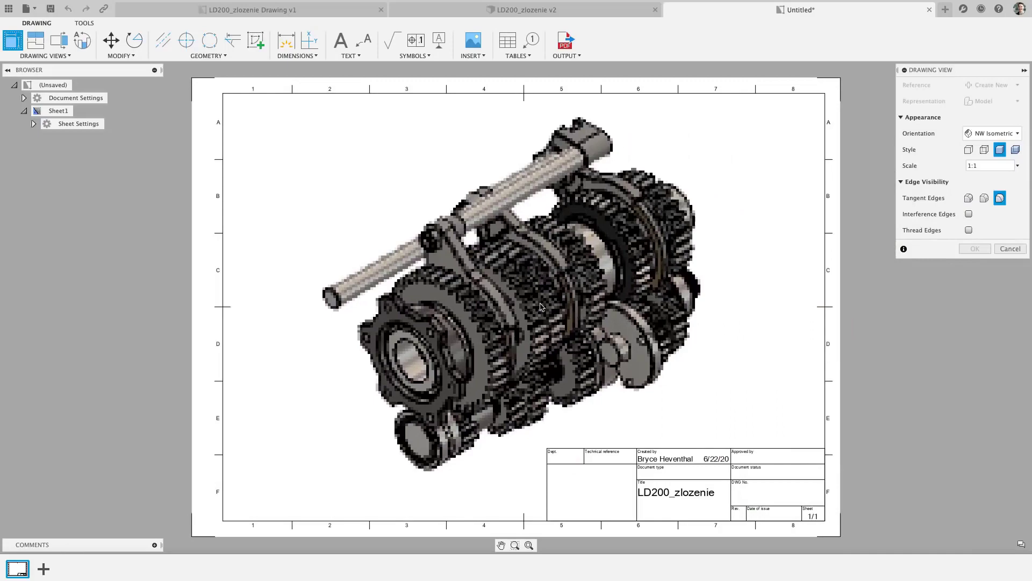
click(541, 306)
key(Return)
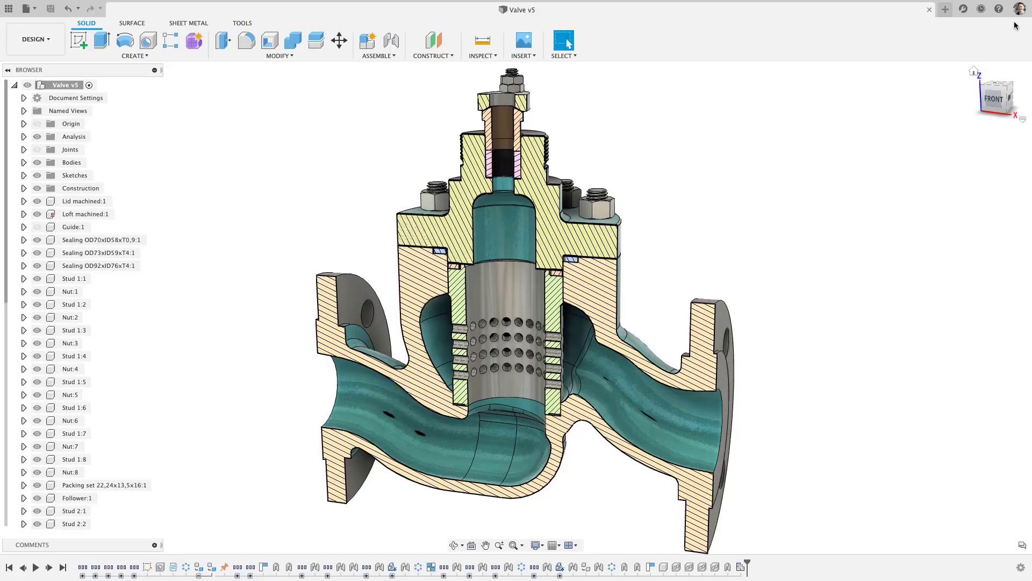
Change the user language to Italian in the general preferences
click(1020, 9)
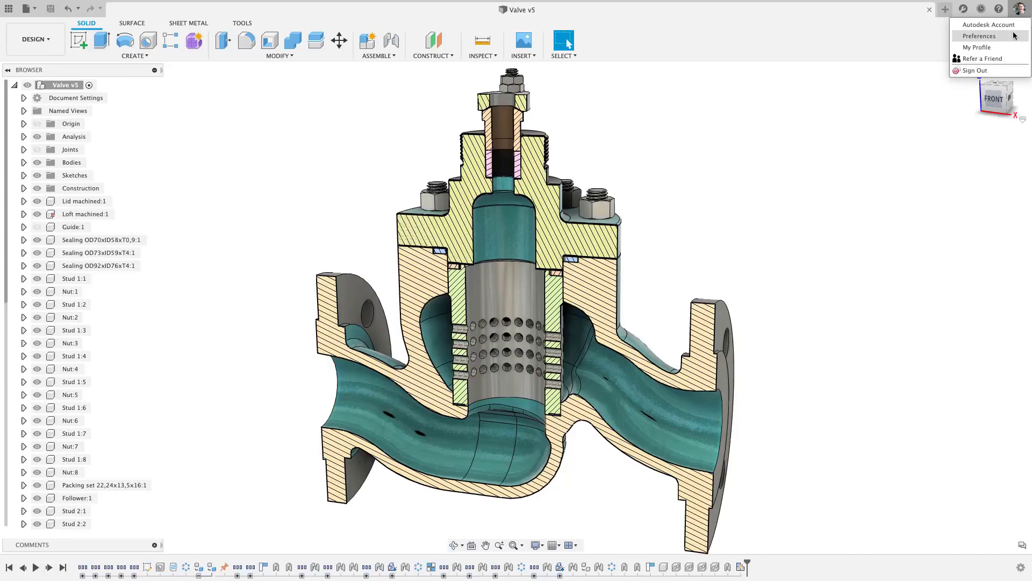
click(1013, 36)
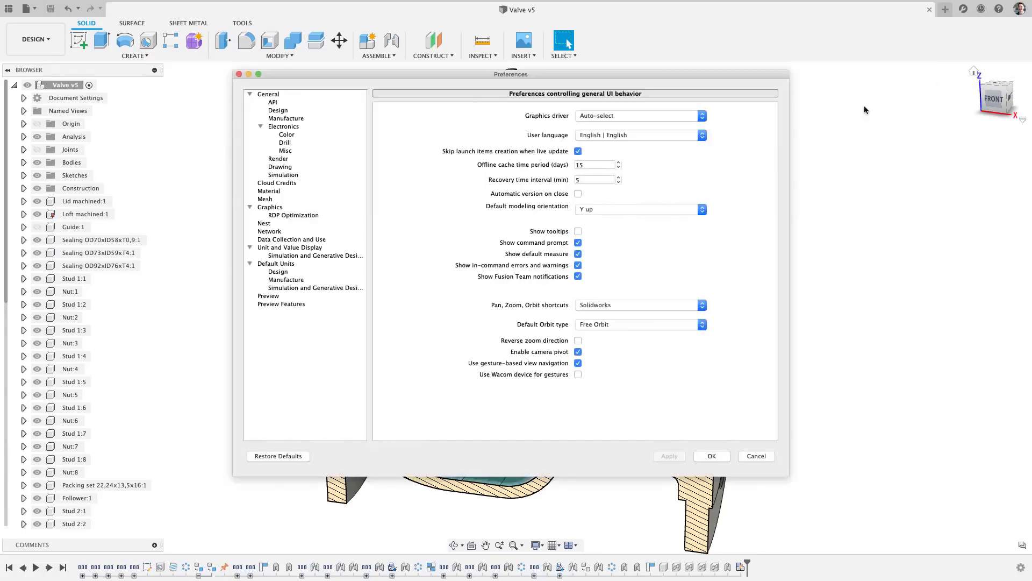
click(701, 135)
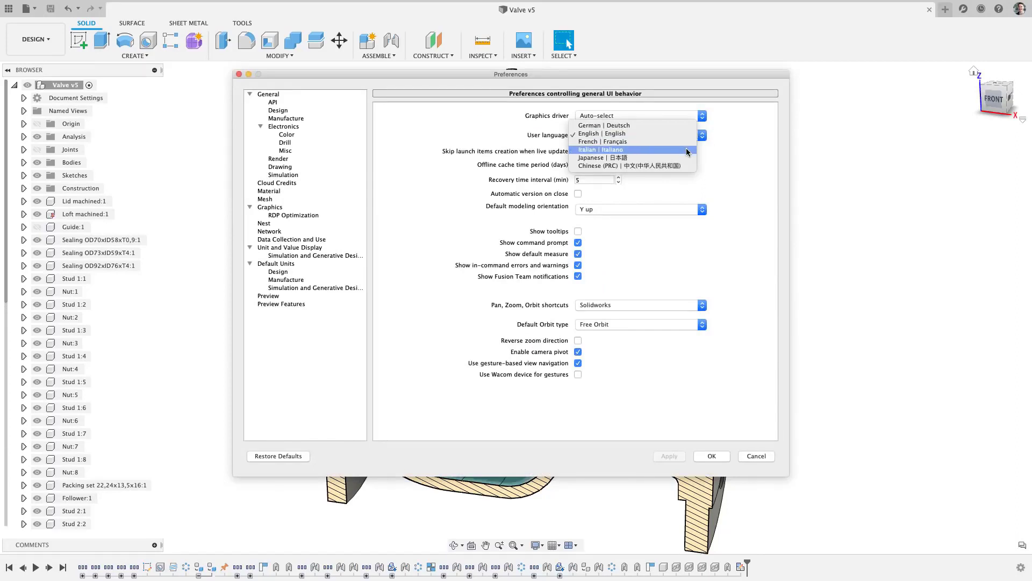
click(687, 151)
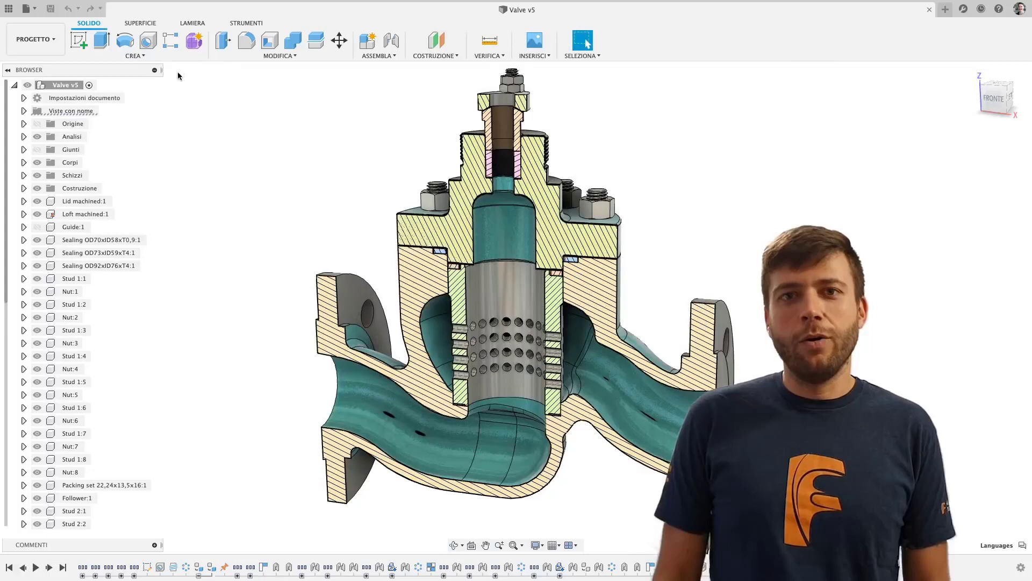
click(167, 58)
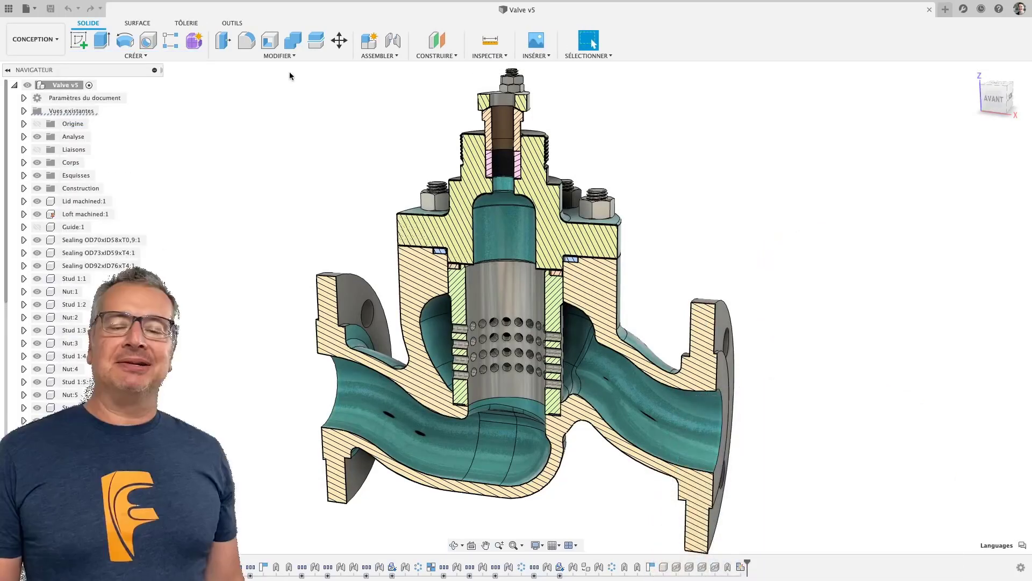
click(287, 56)
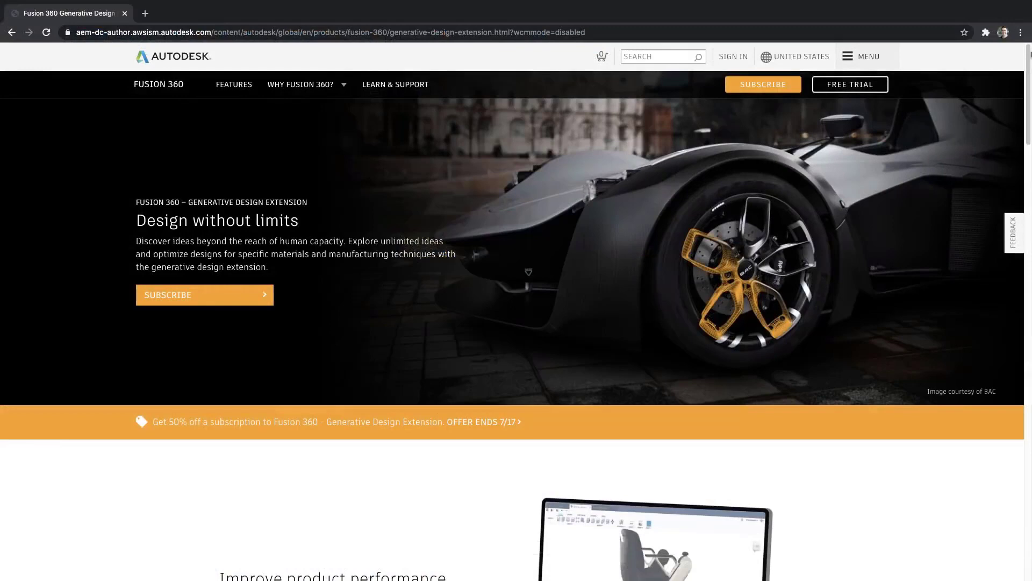
drag(1028, 53, 1028, 461)
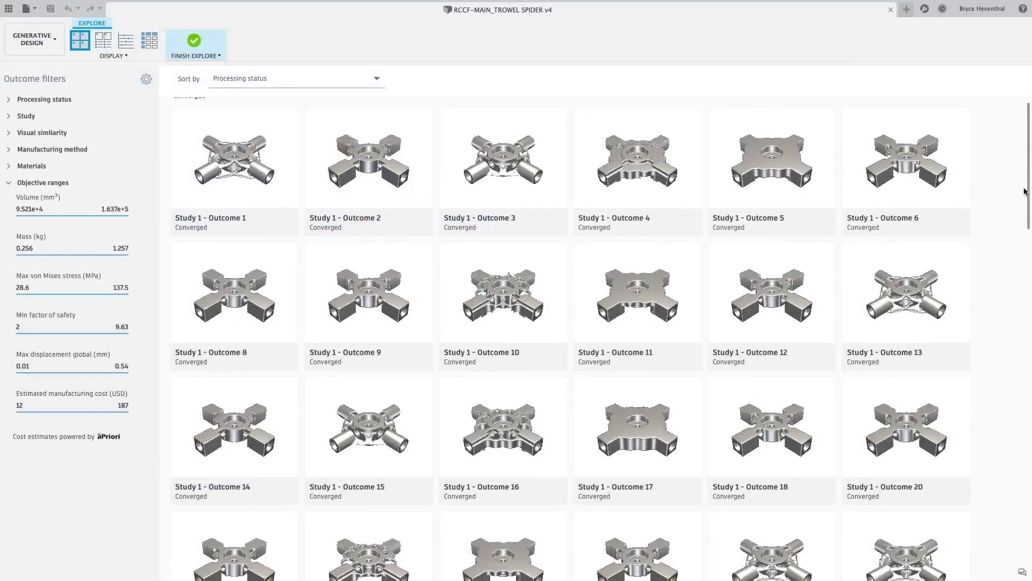
Look through the generative design outcomes and sort them by Visual similarity
scroll(1023, 230, down, 5)
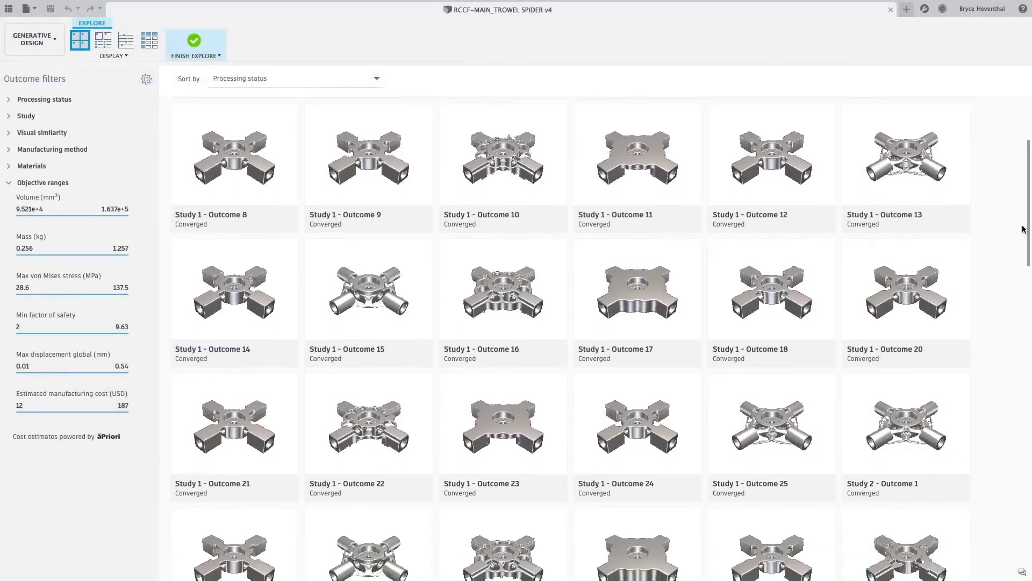
drag(1023, 229, 1026, 392)
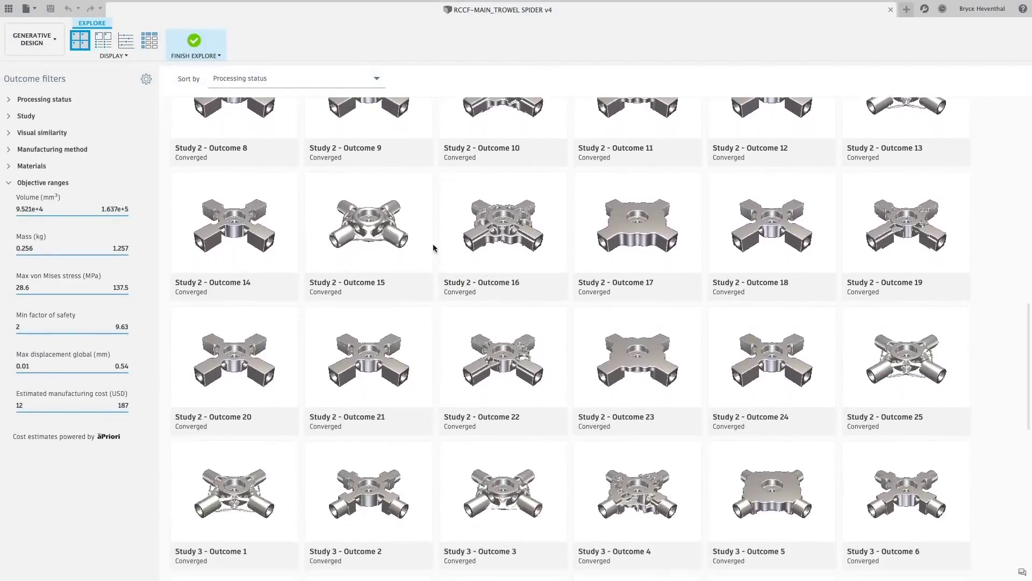
click(376, 79)
click(302, 112)
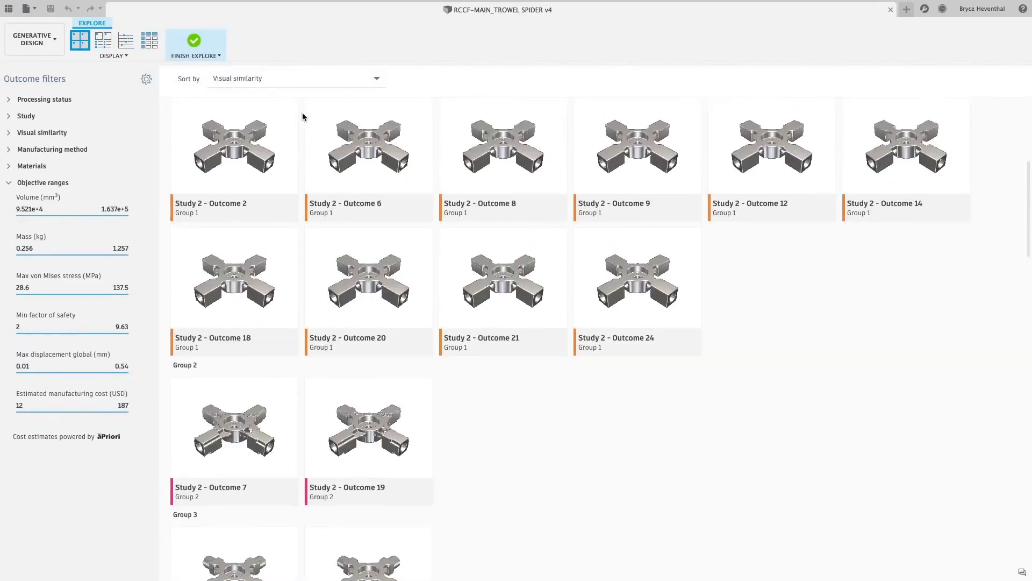
Select outcomes from different similarity groups and compare Study 1 Outcome 13 with Study 2 Outcomes 3, 11 and 4 side by side
scroll(311, 318, down, 1)
click(311, 318)
scroll(311, 319, down, 8)
ctrl+click(584, 303)
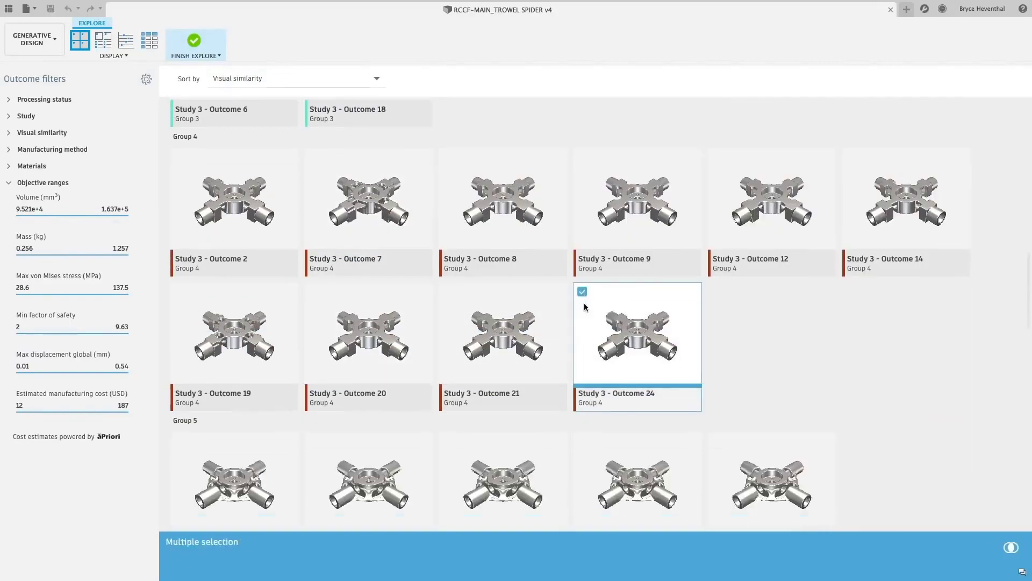
scroll(311, 392, down, 10)
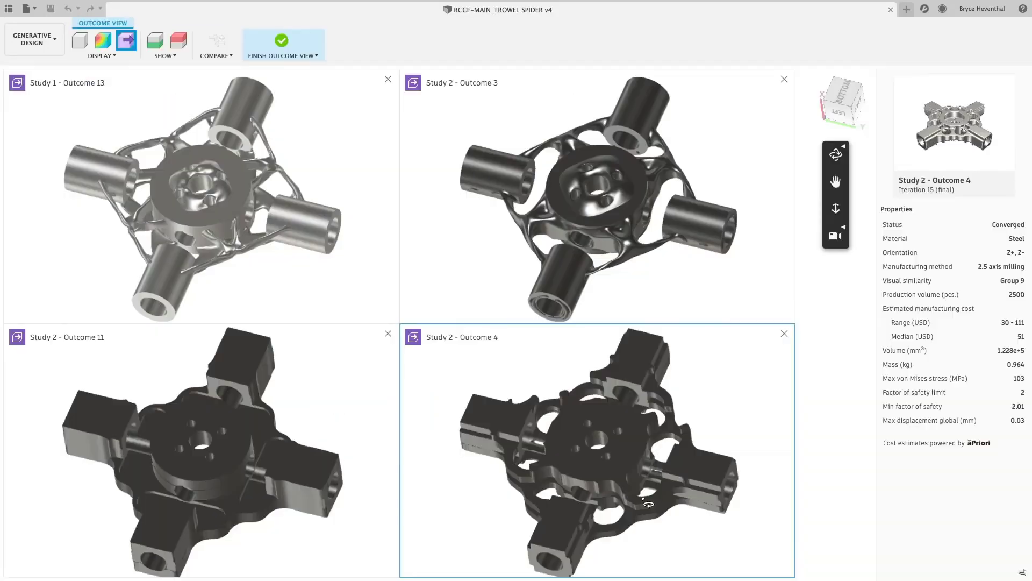
shift+middle_drag(649, 503, 747, 505)
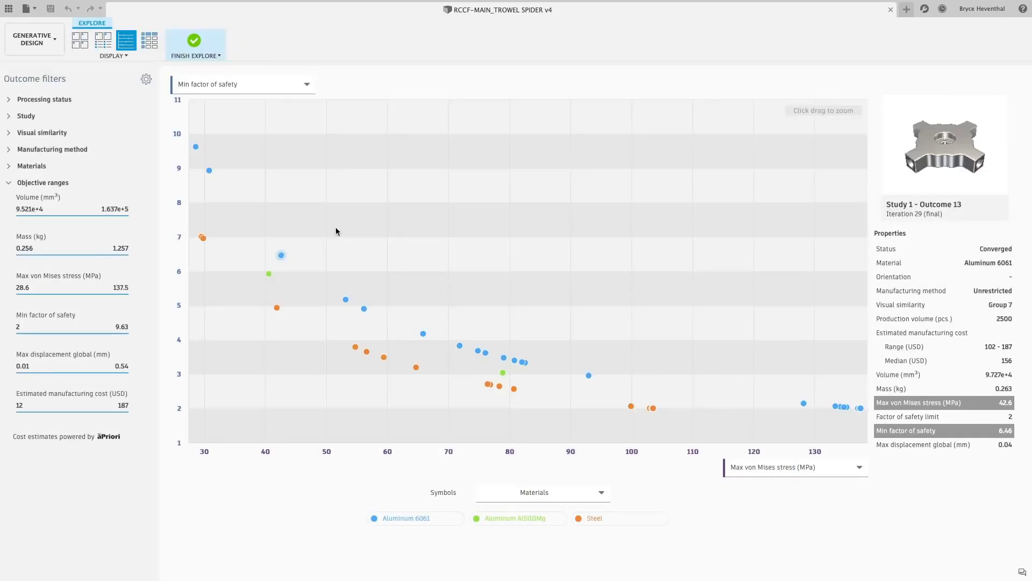
Plot min factor of safety against Estimated manufacturing cost (USD) and open the Aluminum 6061 outcome near 57 USD with a safety factor of about 3
click(336, 231)
click(806, 467)
click(780, 451)
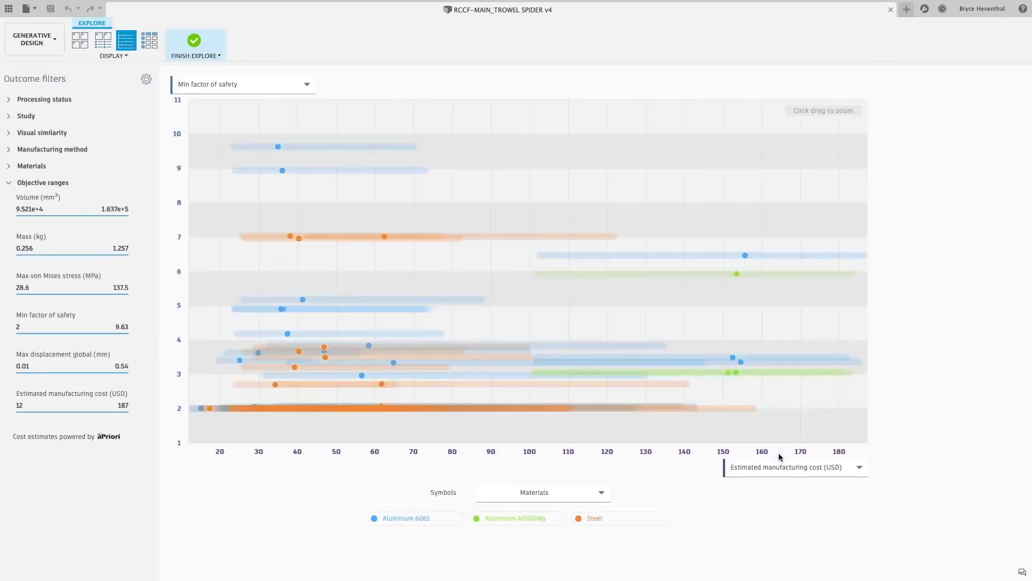
drag(497, 202, 269, 398)
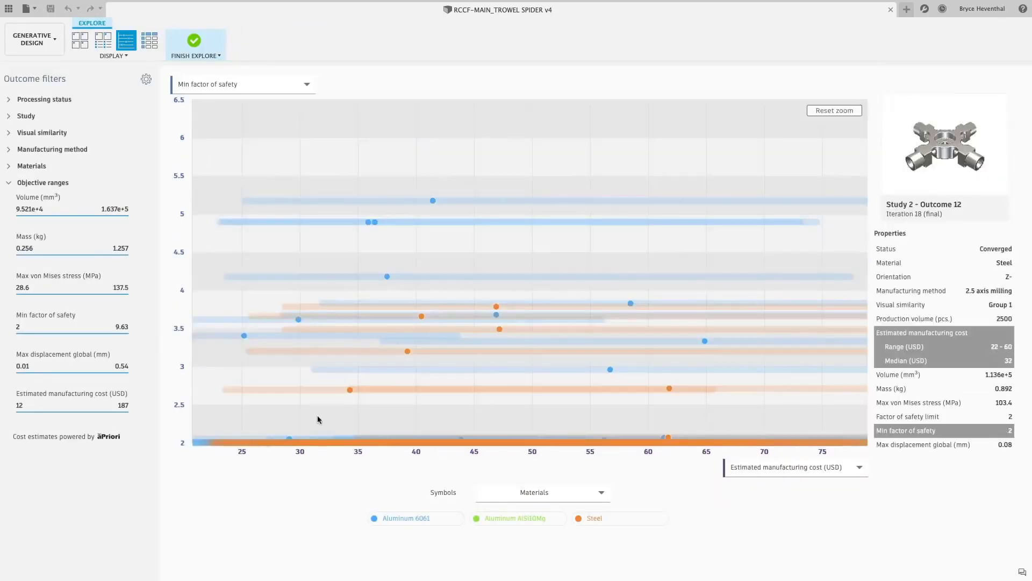
click(610, 369)
double_click(610, 370)
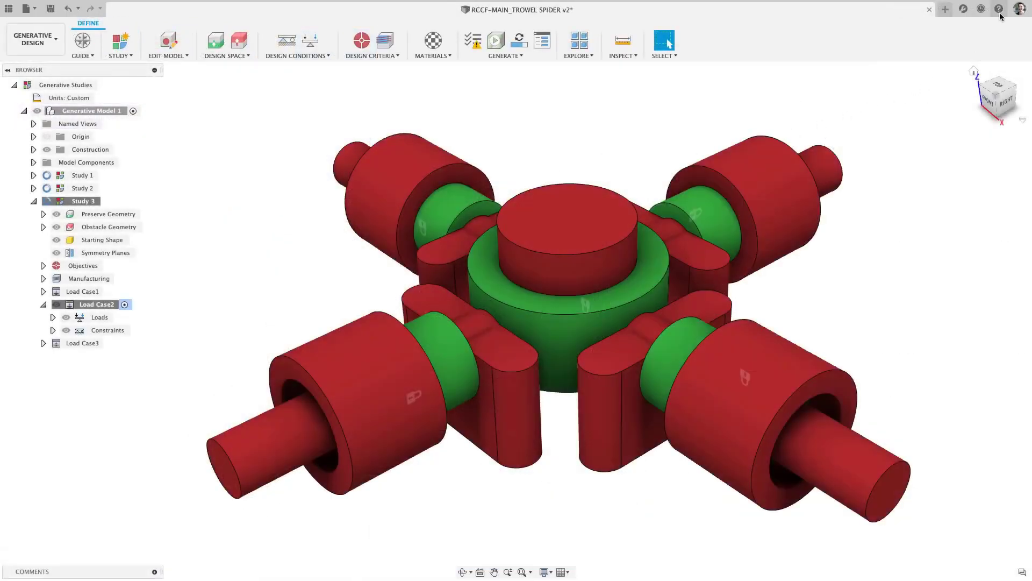
Open the Self-Paced Learning help page in the browser and look through the Generative design courses
click(999, 11)
mouse_move(995, 53)
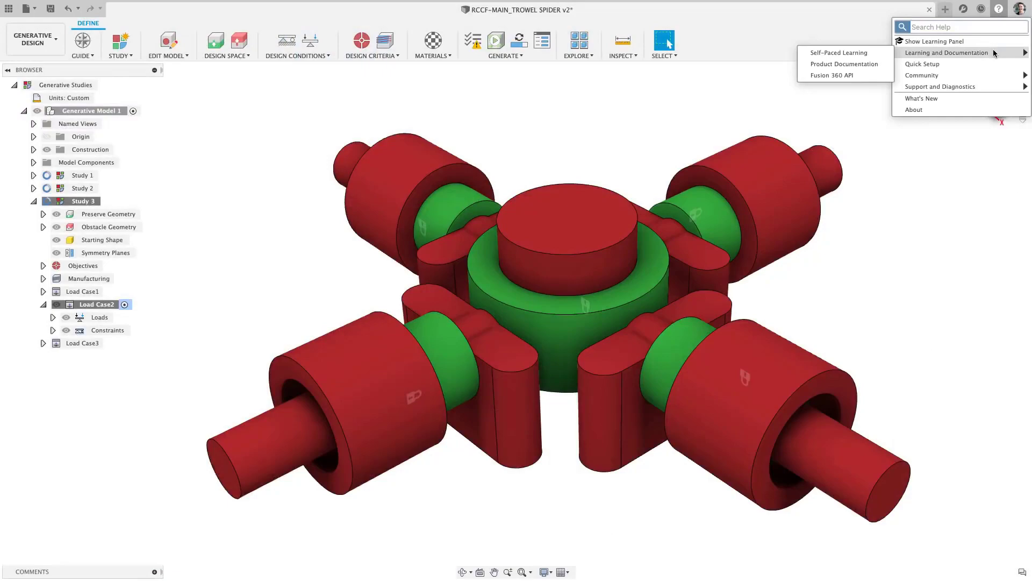
click(869, 53)
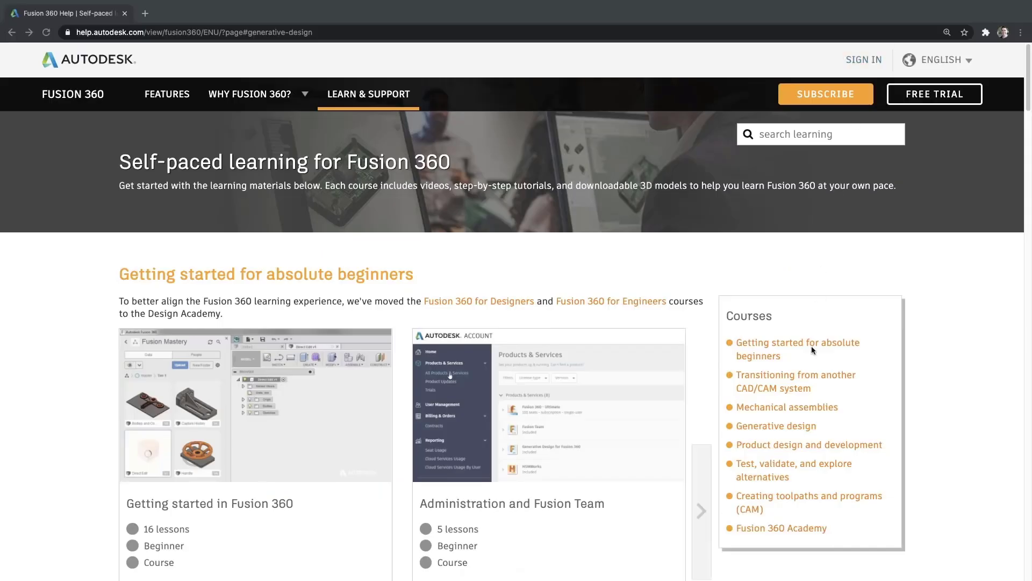
click(806, 424)
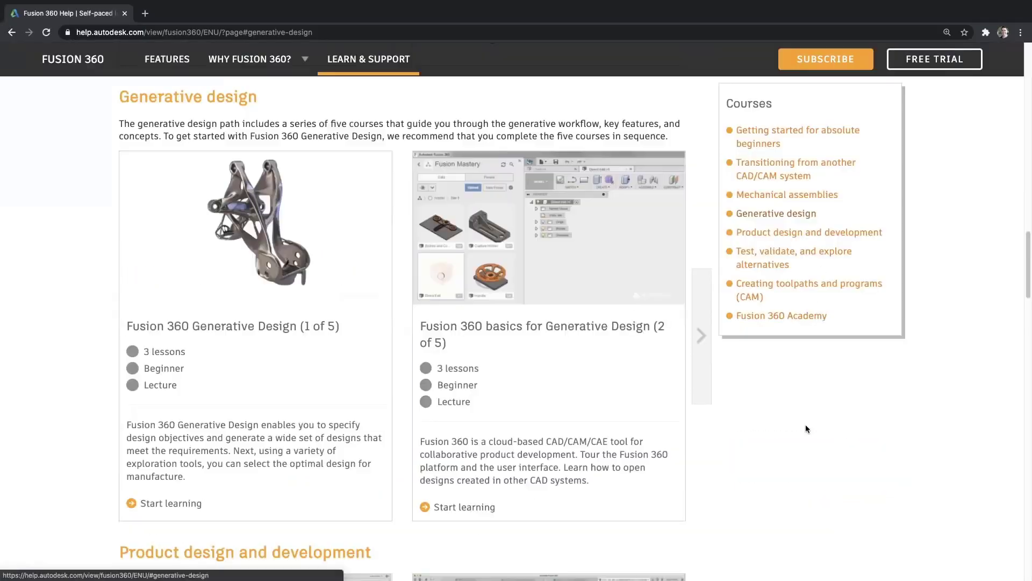
click(707, 383)
click(708, 383)
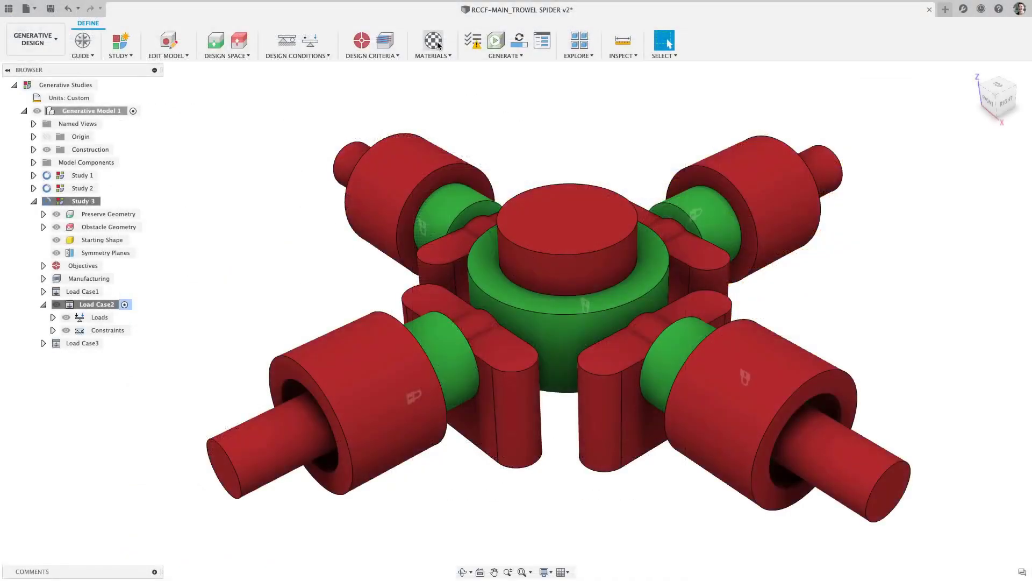
Open the materials of Study 3 and limit the method filter to Milling
click(433, 41)
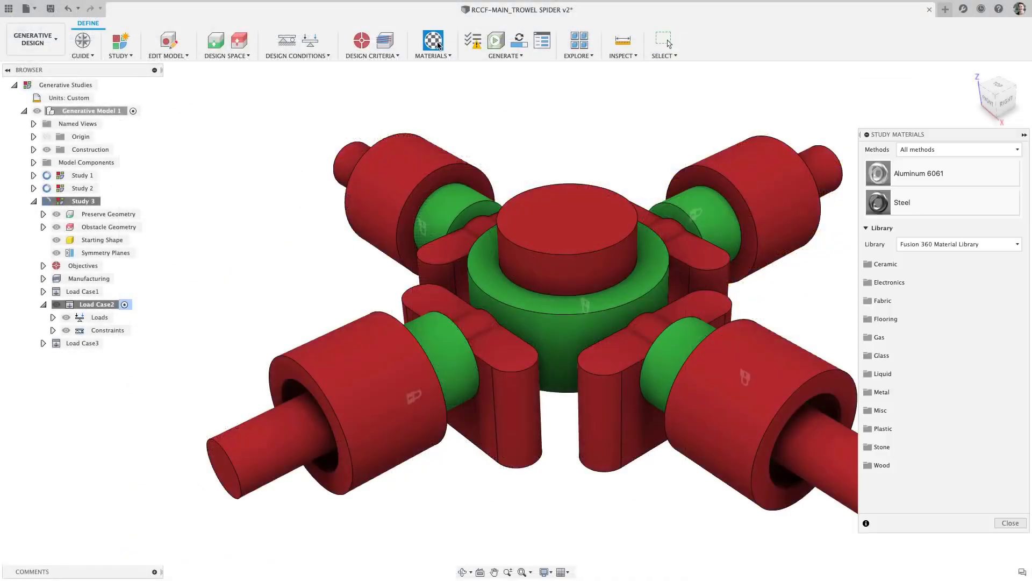
click(941, 149)
click(952, 187)
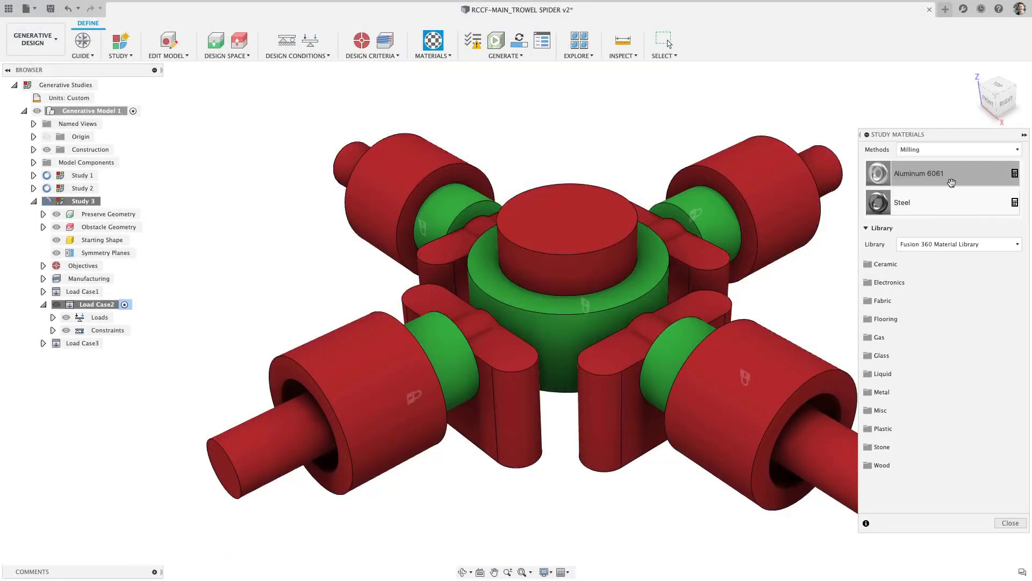
Look through the Metal folder of the Fusion 360 Material Library for aluminum alloys that support milling cost estimates
click(956, 392)
scroll(956, 396, down, 5)
scroll(956, 396, down, 10)
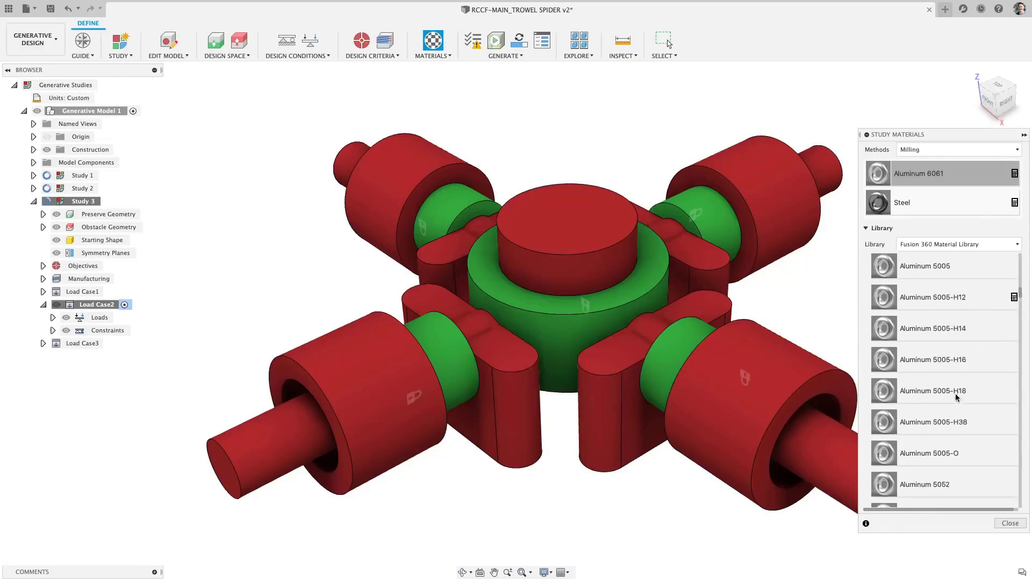
scroll(956, 396, down, 2)
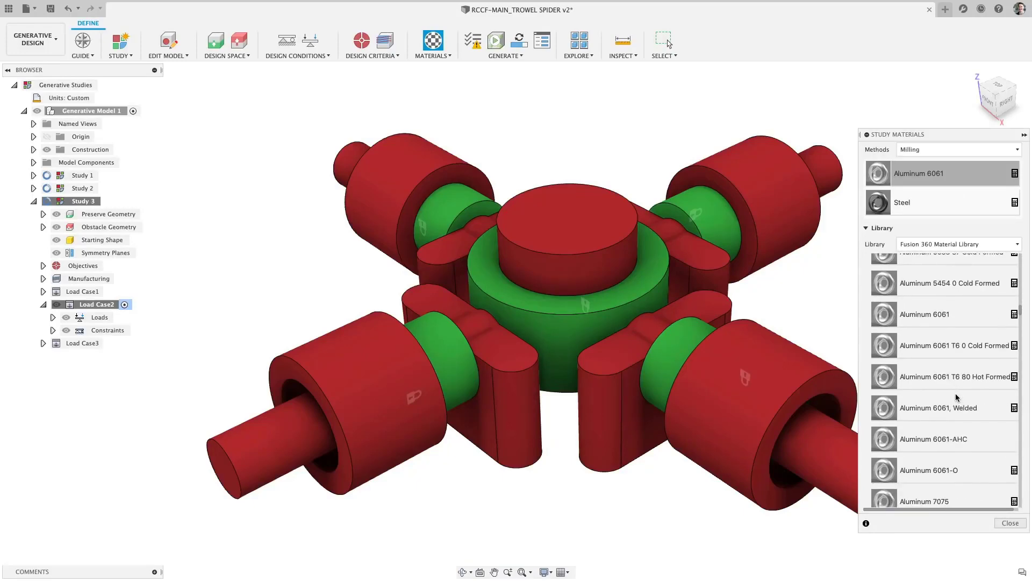
drag(997, 495, 988, 467)
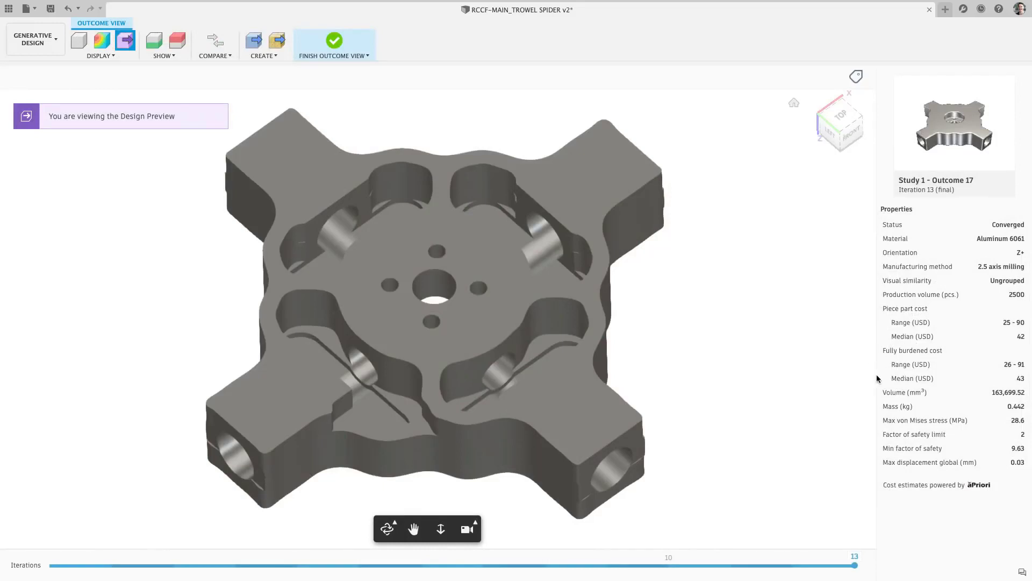
mouse_move(1018, 381)
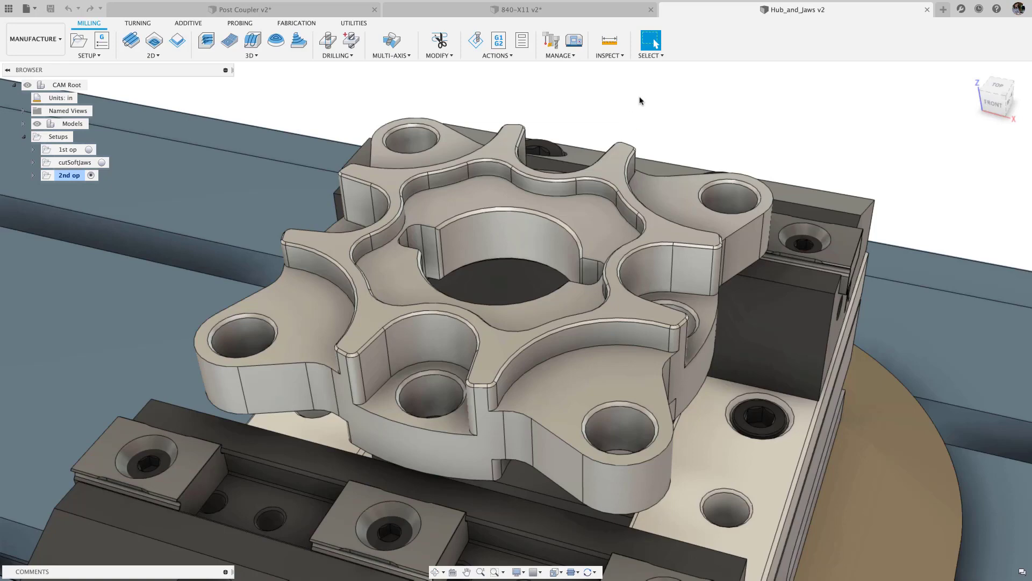
Show the Haas Tooling-Haas Tooling cloud library in the tool library and add a Length below holder column directly before Corner radius
click(552, 41)
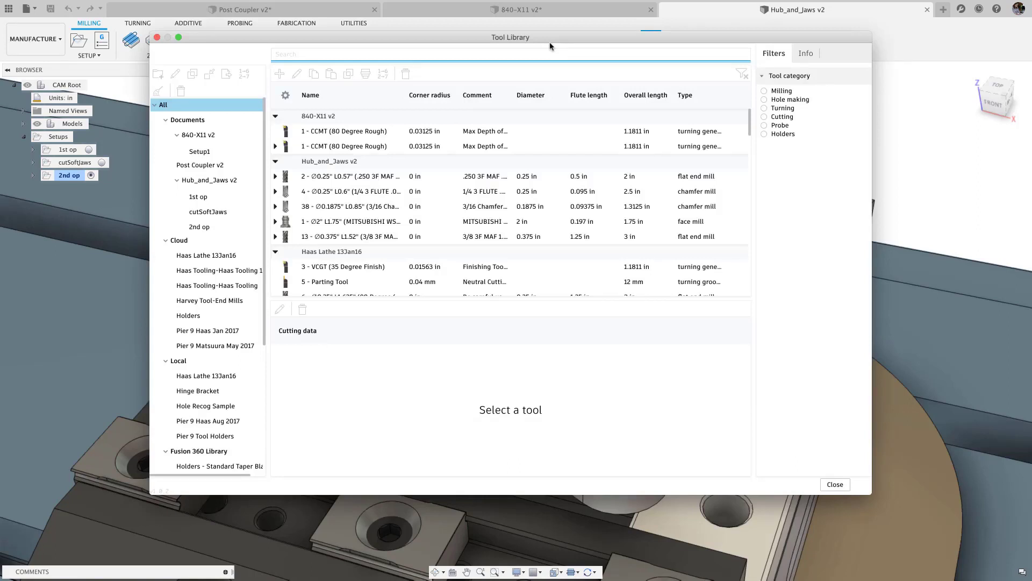
click(232, 286)
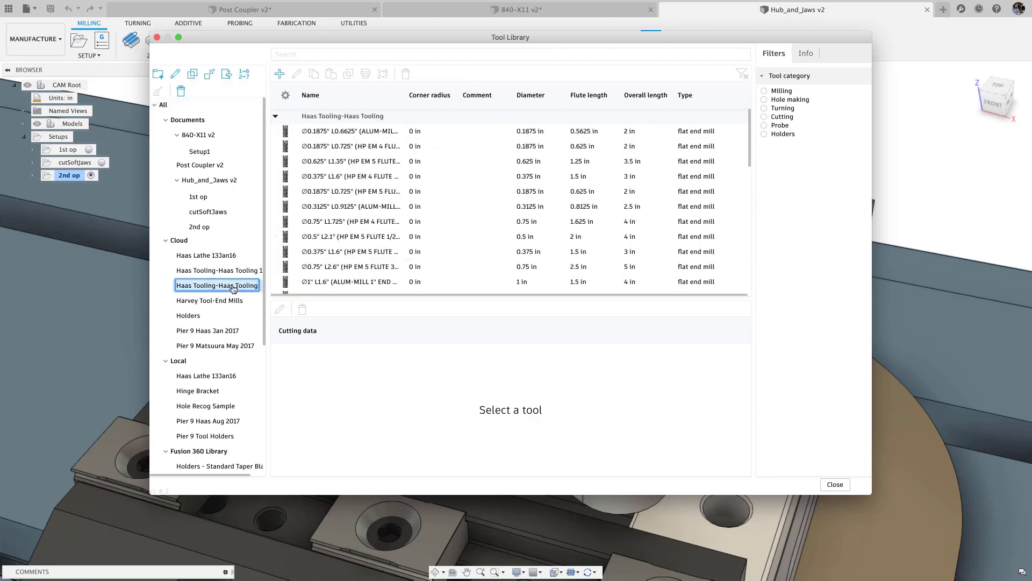
click(286, 95)
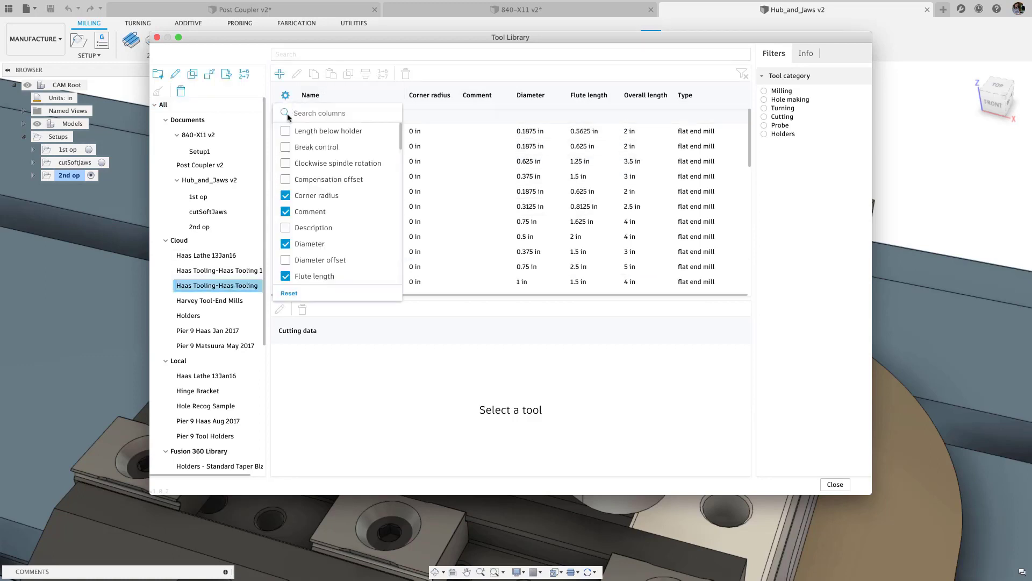
click(285, 131)
drag(278, 130, 279, 181)
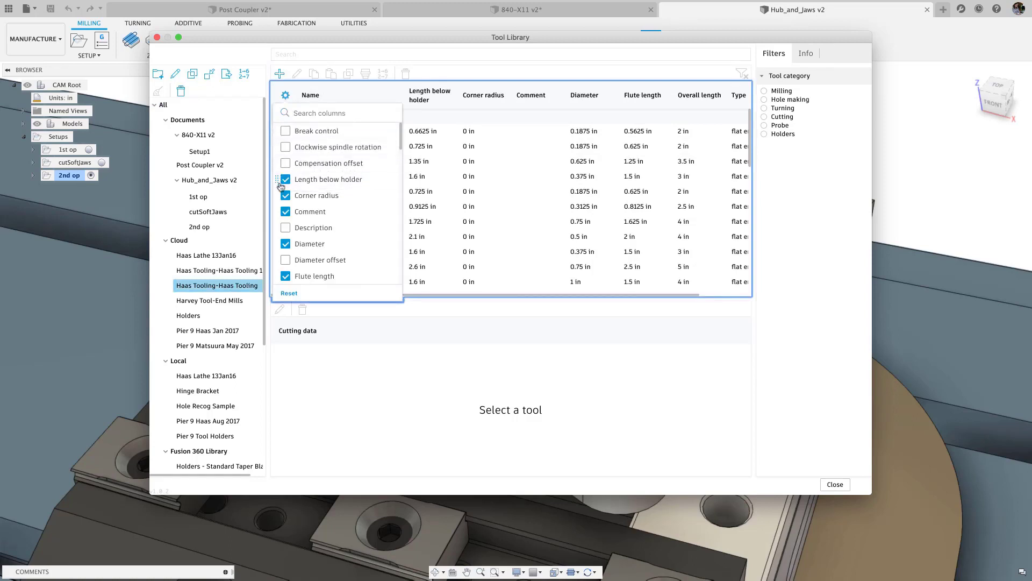
Add the Description column to the tool table and place it directly after Name
click(282, 227)
drag(276, 229, 276, 129)
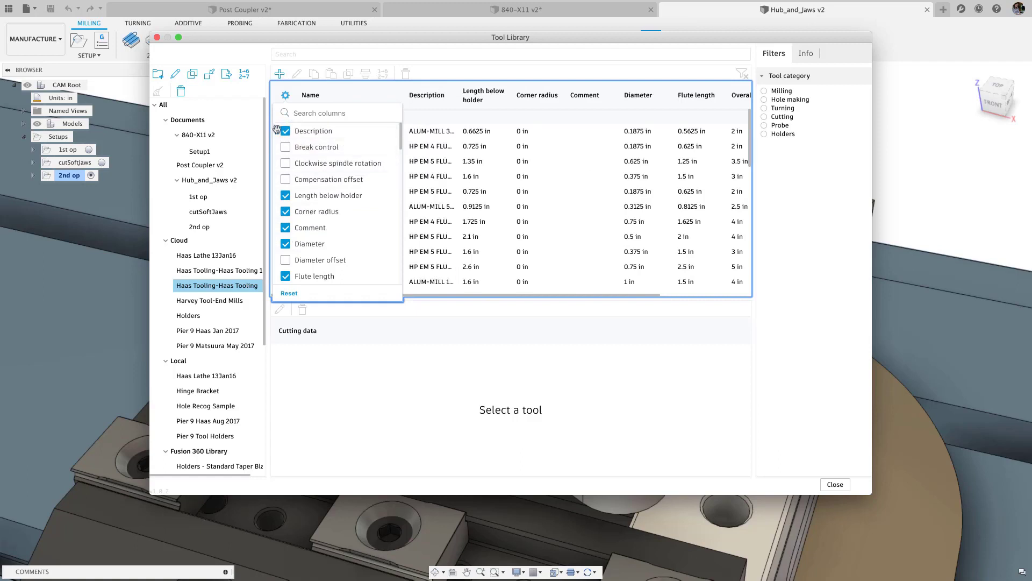
click(285, 95)
Filter the library for milling tools of type flat end mill with a diameter greater than 0.25 in
click(764, 91)
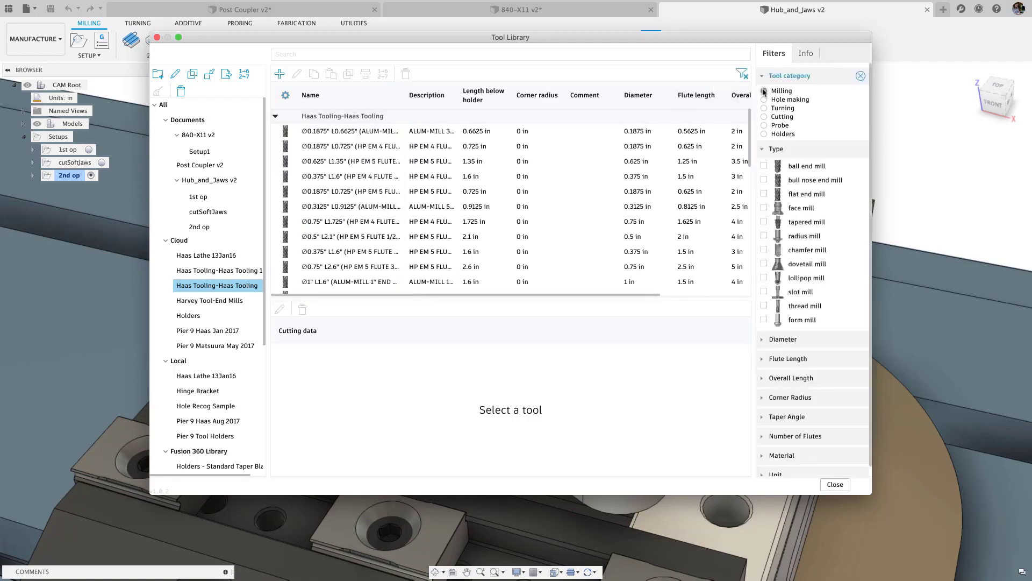
click(764, 194)
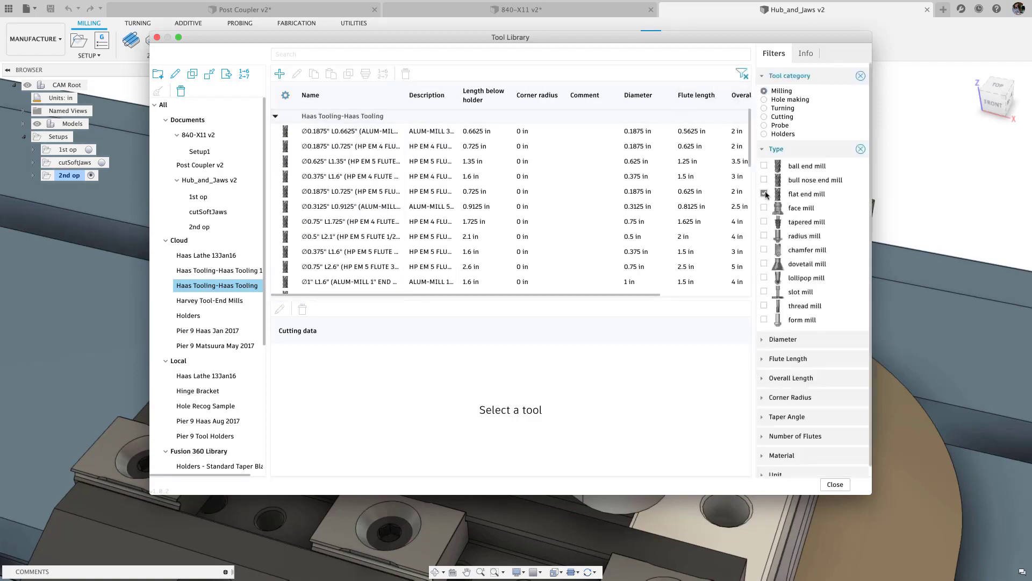
click(783, 339)
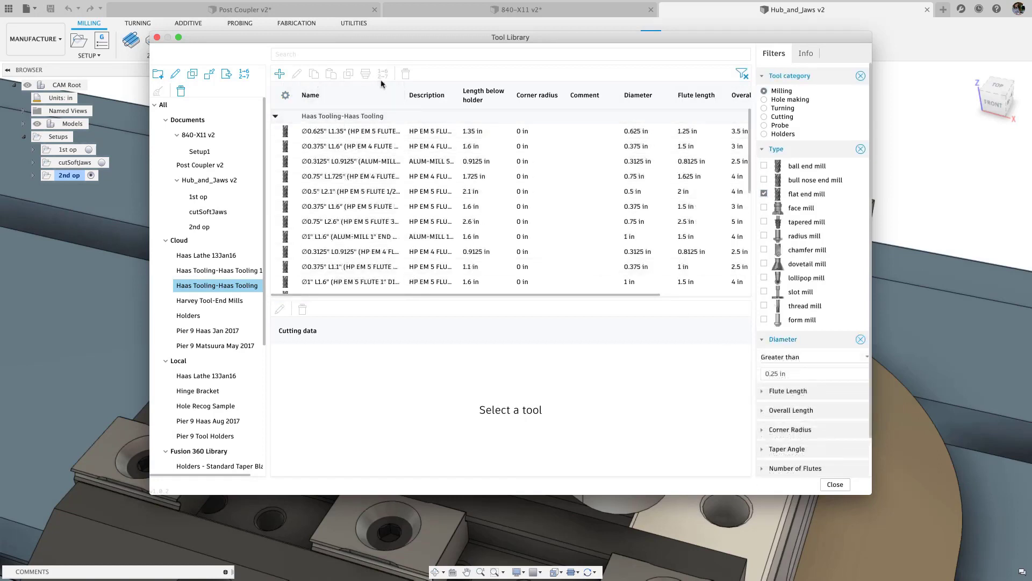
Copy the CAT40 1/2-2.50" Endmill Holder from the Holders cloud library
click(188, 316)
click(377, 176)
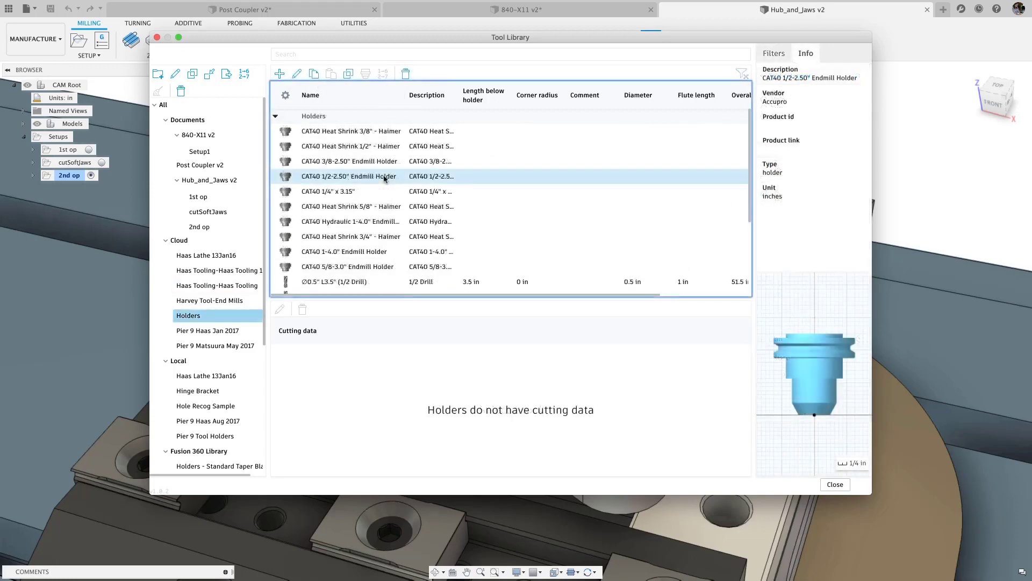
right_click(385, 178)
click(414, 196)
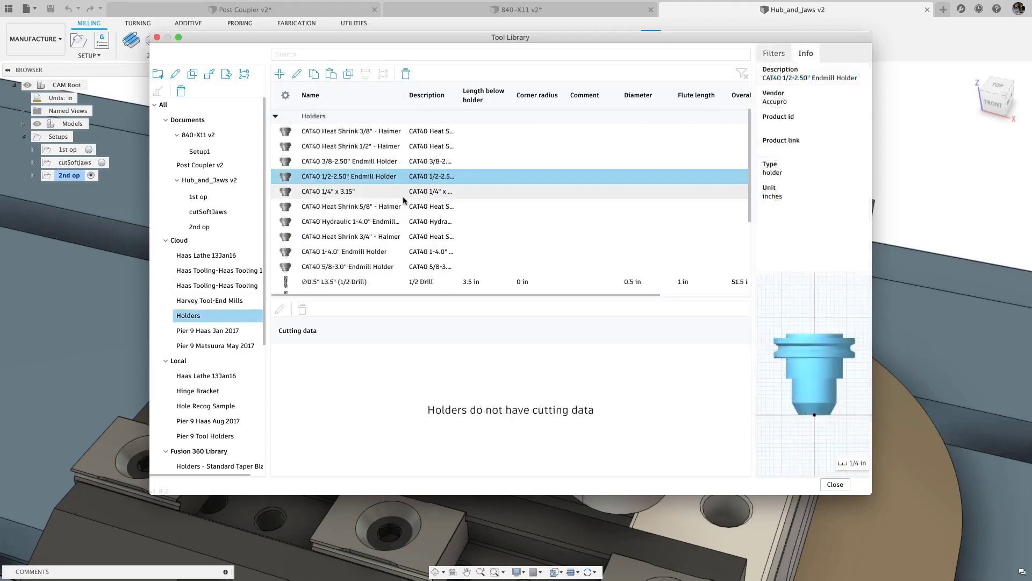
Filter the Haas Tooling-Haas Tooling library for milling tools with a diameter equal to 0.5 in
click(217, 285)
click(774, 53)
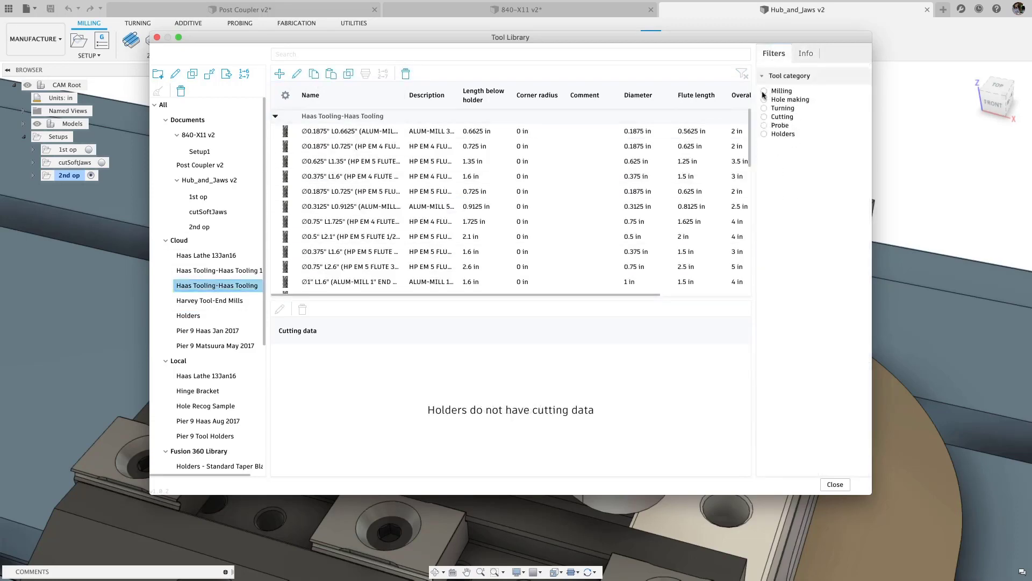
click(764, 90)
click(774, 357)
click(774, 382)
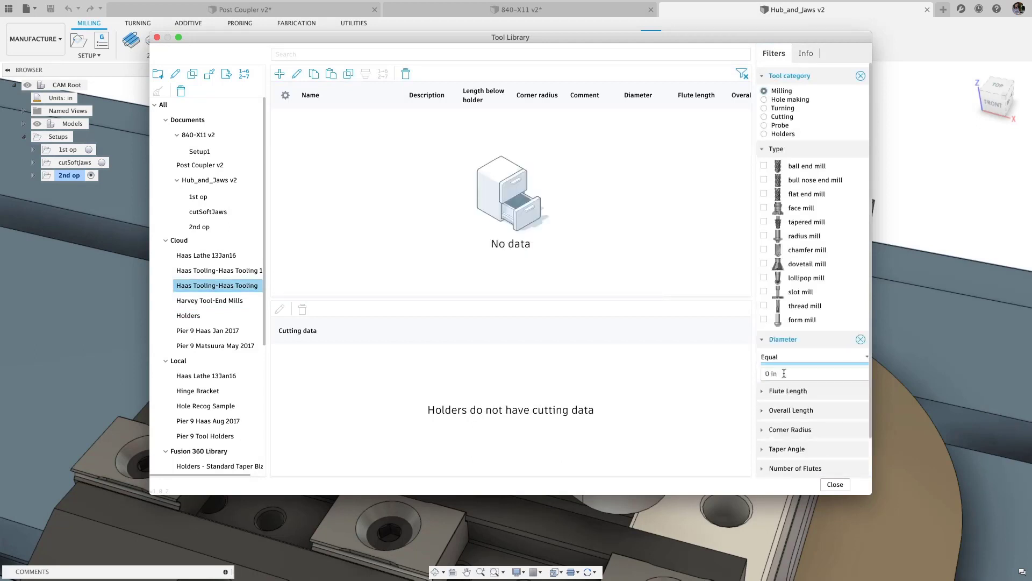
text(0.5)
Apply the copied holder to all the listed 0.5 in end mills at once
click(304, 131)
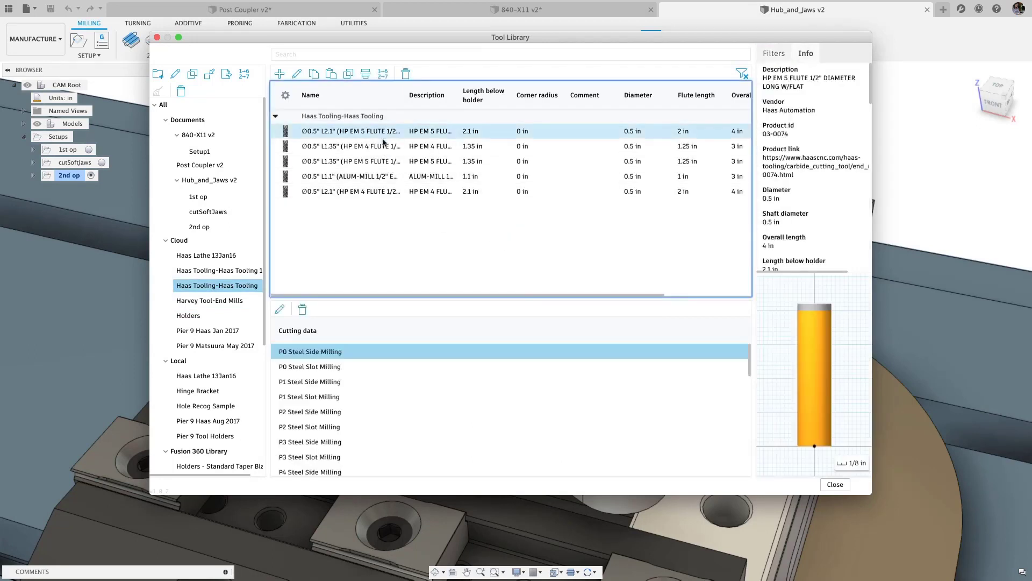
shift+click(392, 190)
right_click(391, 187)
click(437, 243)
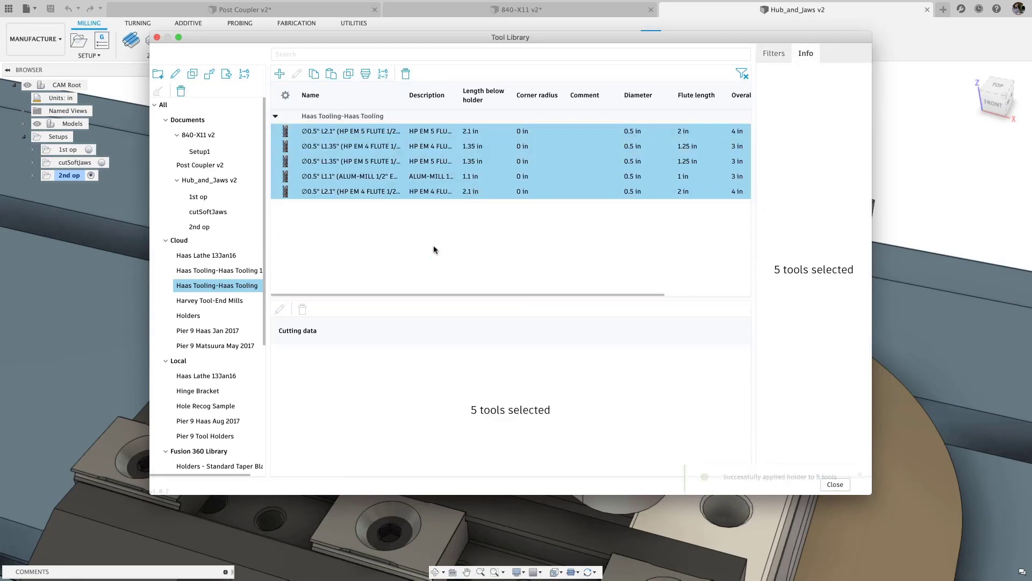
Open the cutting data of the ALUM-MILL 1/2" 3-flute end mill for editing and add a preset based on N2 Non-Ferrous Slot Milling
click(422, 176)
click(360, 367)
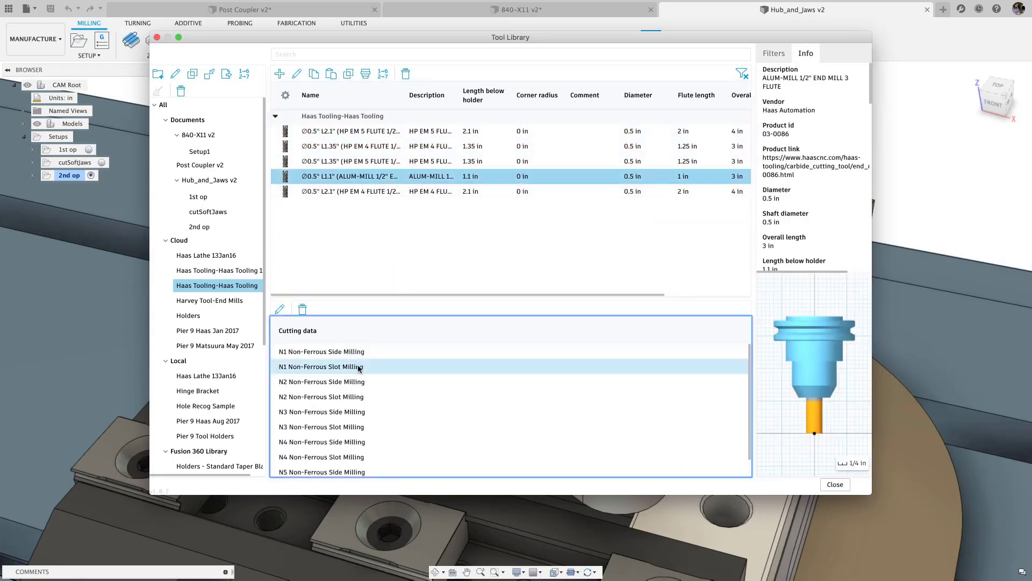
click(356, 397)
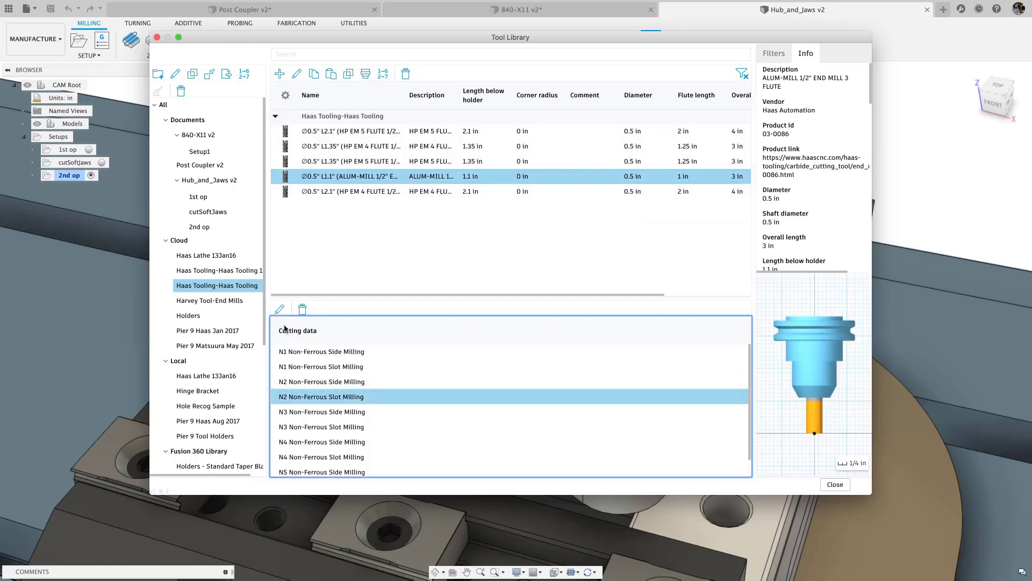
click(280, 309)
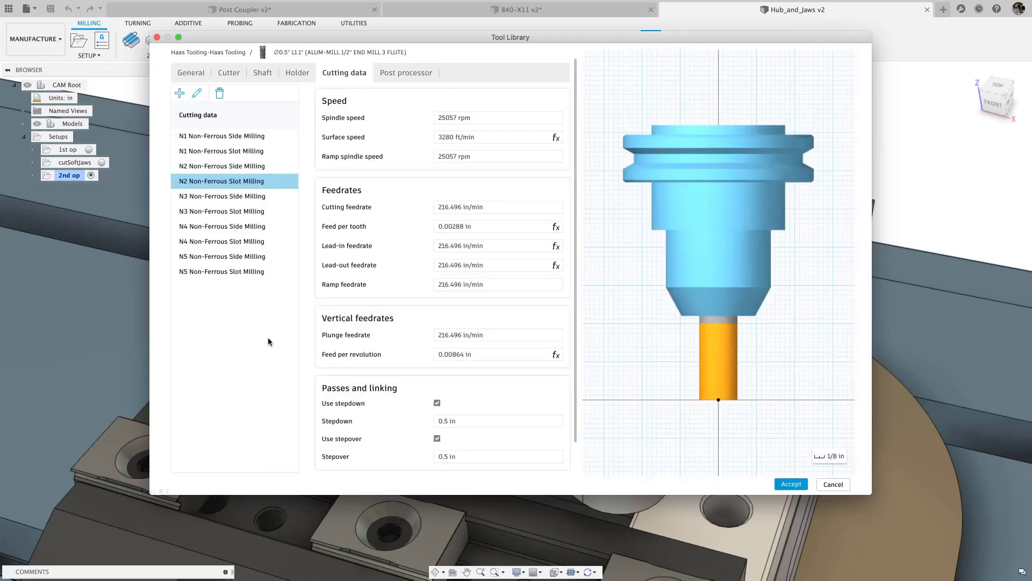
click(180, 93)
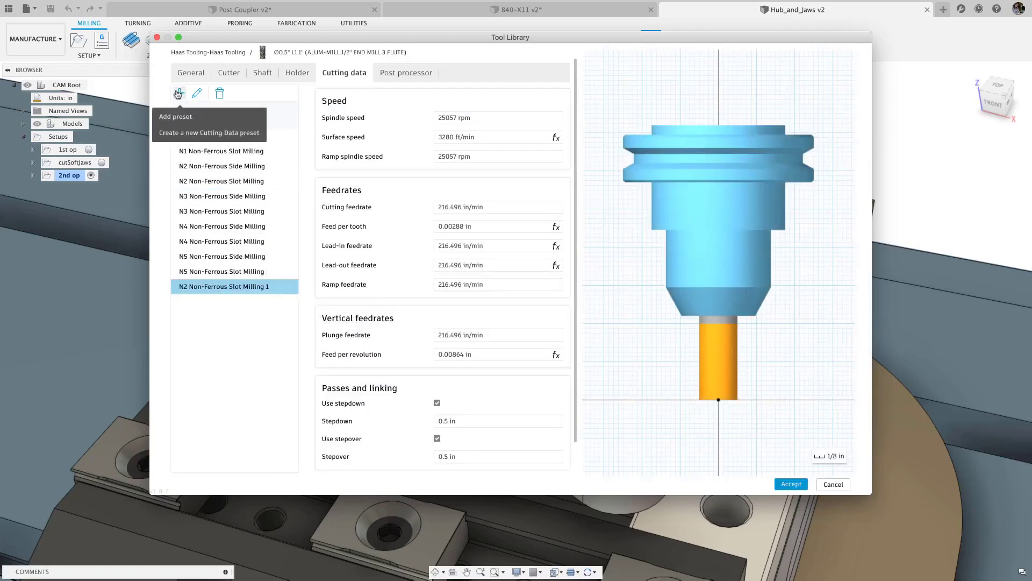
Rename the new cutting data preset as N2 Non-Ferrous Adaptive Clearing
right_click(253, 290)
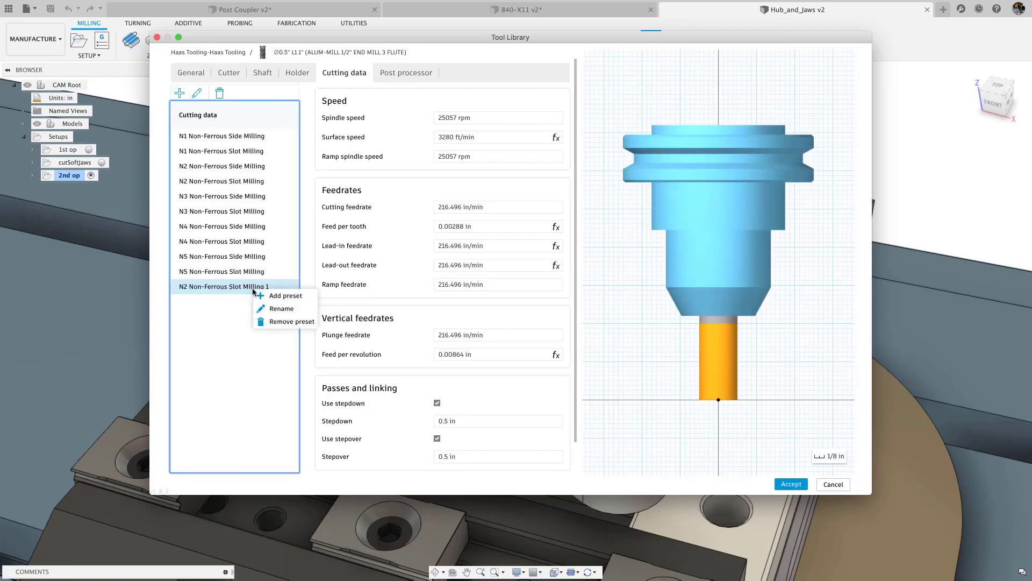
click(278, 309)
key(BackSpace)
key(BackSpace)
key(BackSpace)
key(BackSpace)
key(BackSpace)
key(BackSpace)
key(BackSpace)
key(BackSpace)
key(BackSpace)
key(BackSpace)
key(BackSpace)
key(BackSpace)
key(BackSpace)
key(BackSpace)
text(Adaptive Clearing)
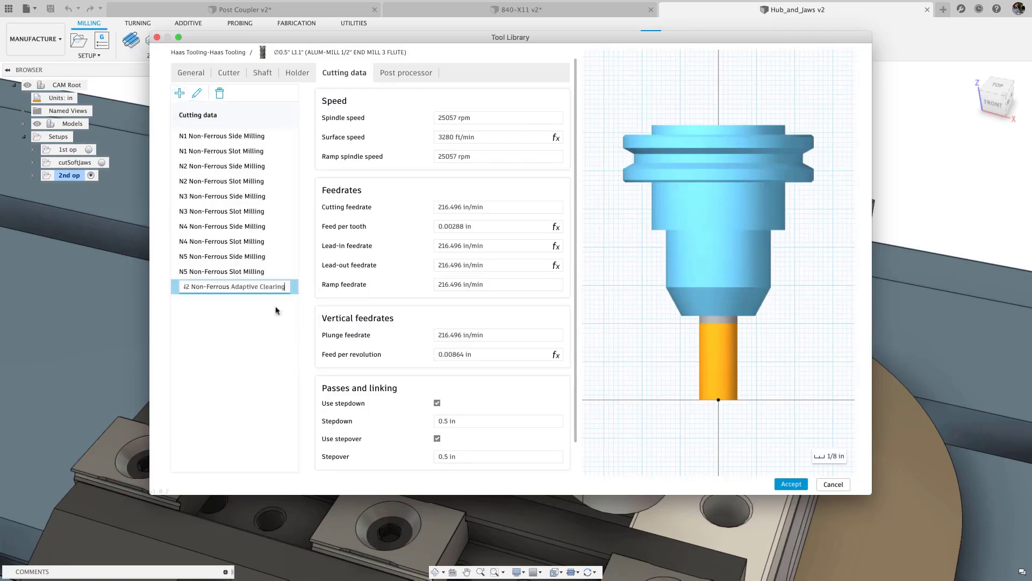
key(Return)
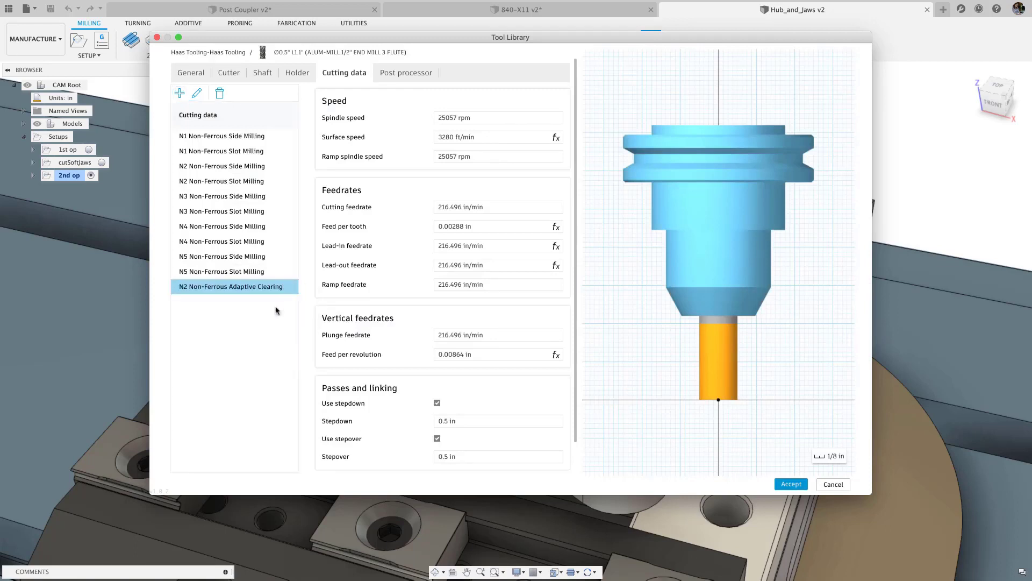
Set the preset's feed per tooth to 0.004 in, stepdown to tool_fluteLength and stepover to 0.15 in, and accept the tool changes
click(527, 227)
text(0)
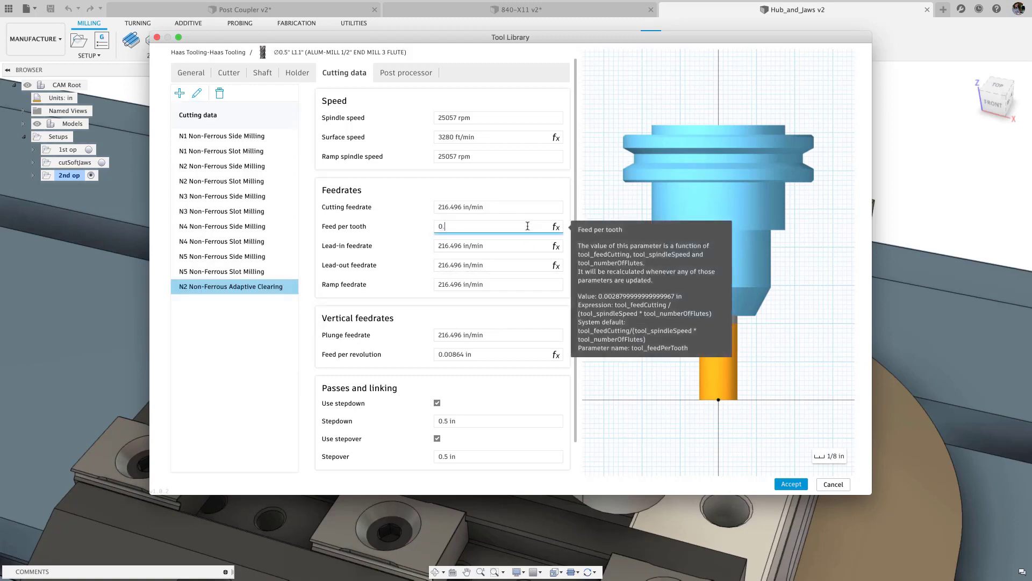
text(.004)
key(Return)
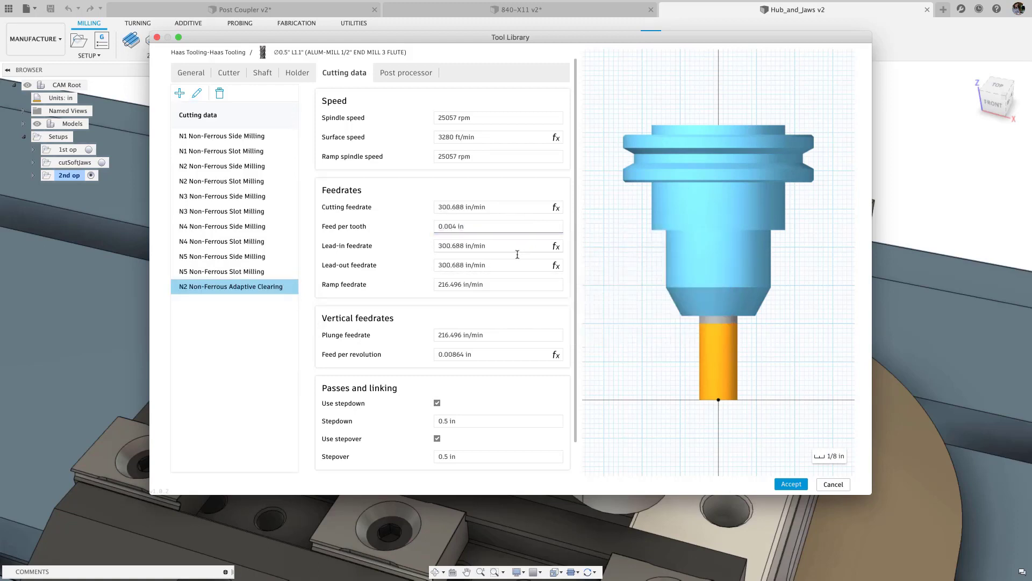
click(484, 420)
text(tool_fluteLength)
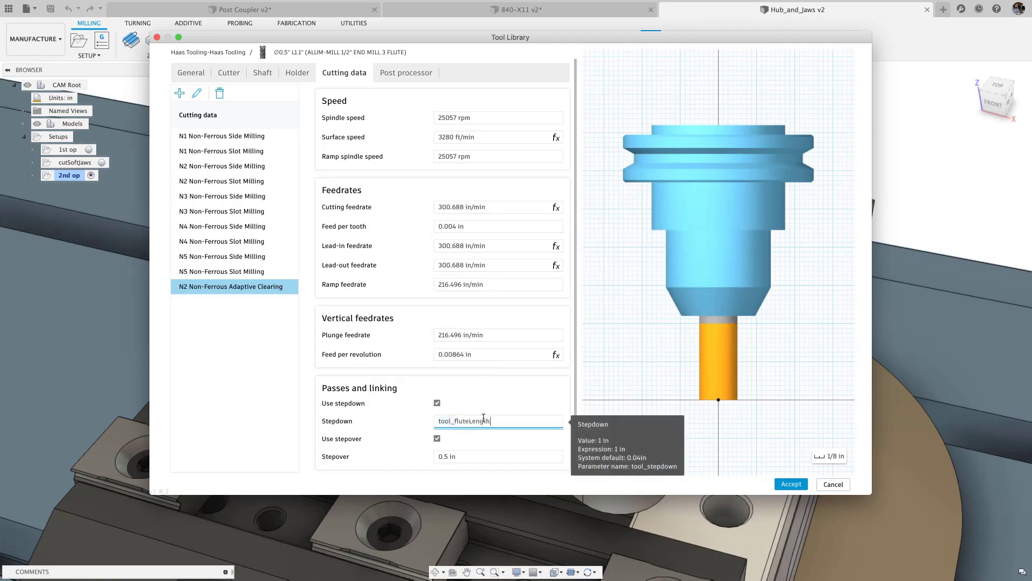
key(Return)
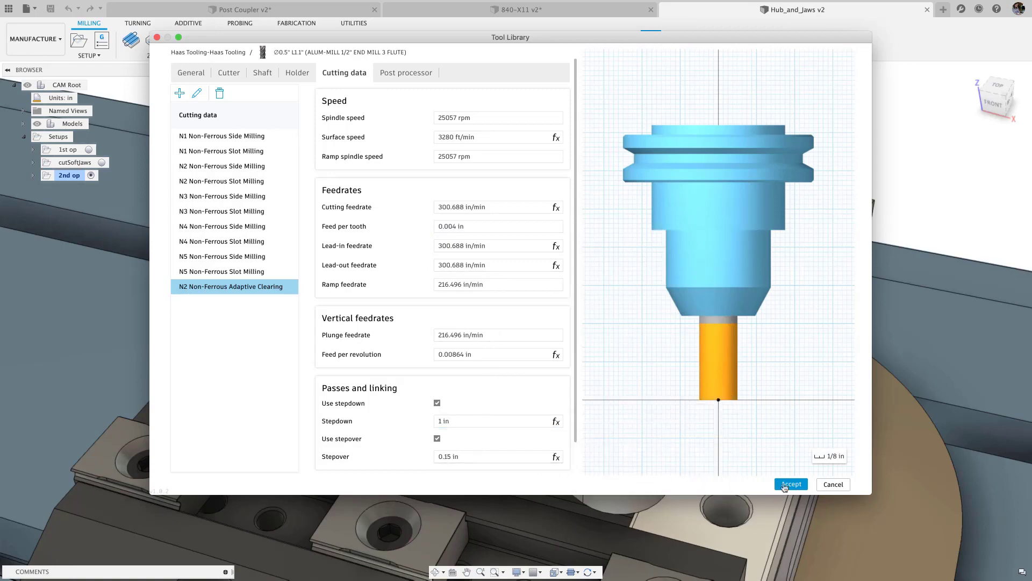
click(784, 485)
Assign tool 3, the 1/2" ALUM-MILL flat end mill, to the 2D Adaptive operation with the N2 Non-Ferrous Adaptive Clearing preset
click(976, 182)
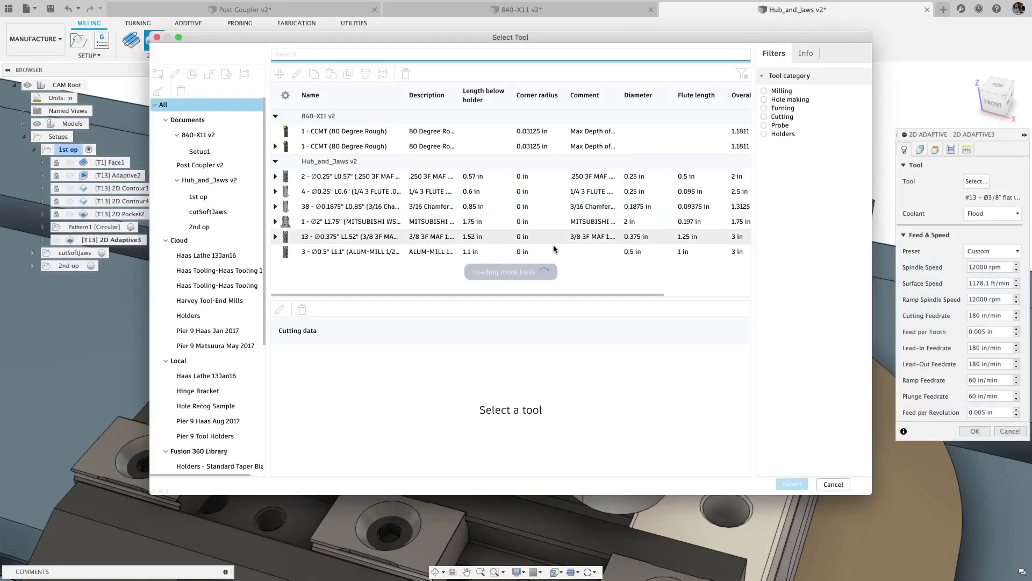
click(554, 251)
click(792, 483)
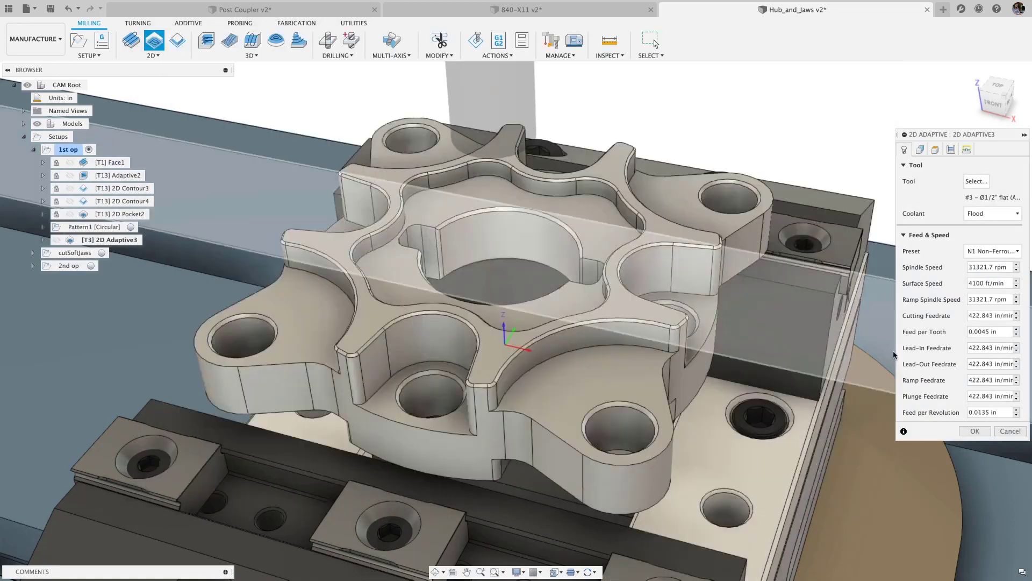
click(992, 251)
click(984, 387)
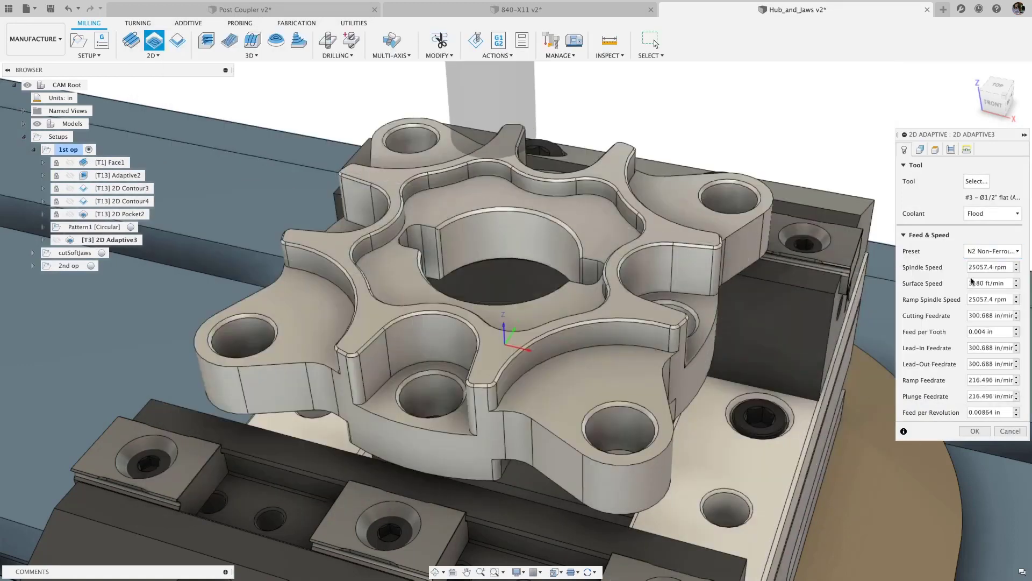
Choose the hub's central wavy pocket as the 2D Adaptive geometry and finish the operation
click(920, 151)
click(597, 237)
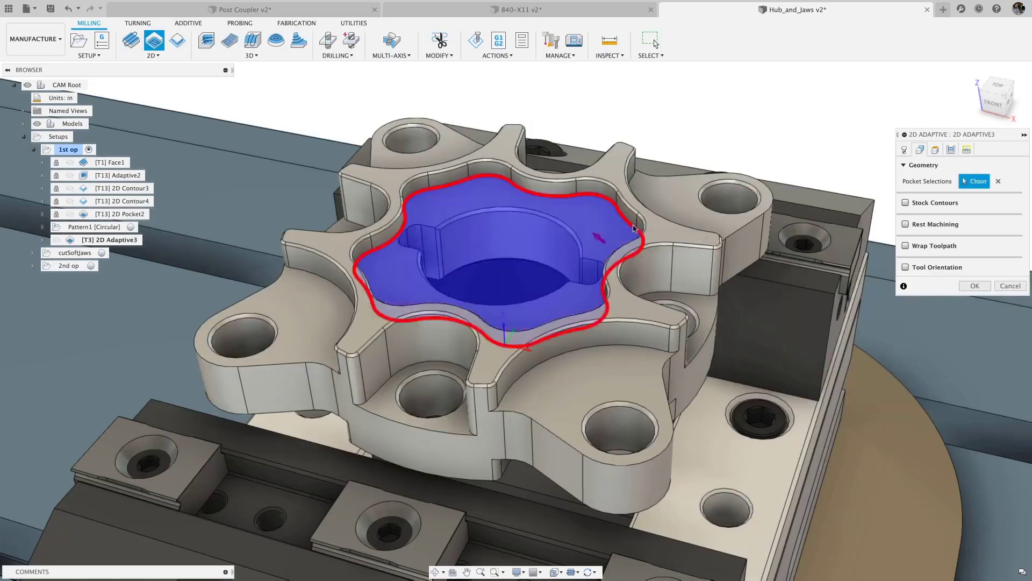
click(965, 285)
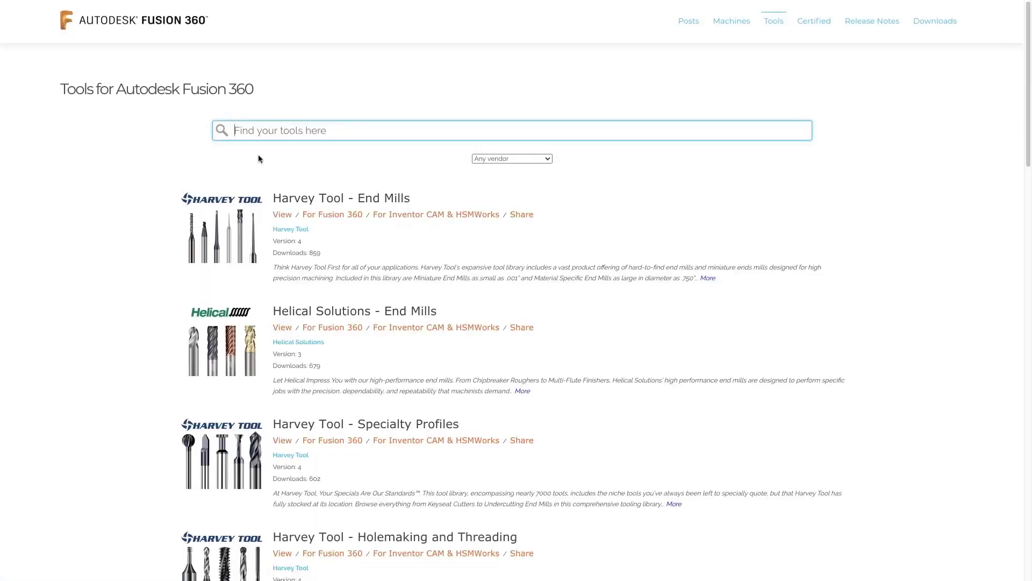
Search the online tool libraries for haas and download the Haas Tooling library for Fusion 360 as Haas Tooling-Haas Tooling.json
text(haas)
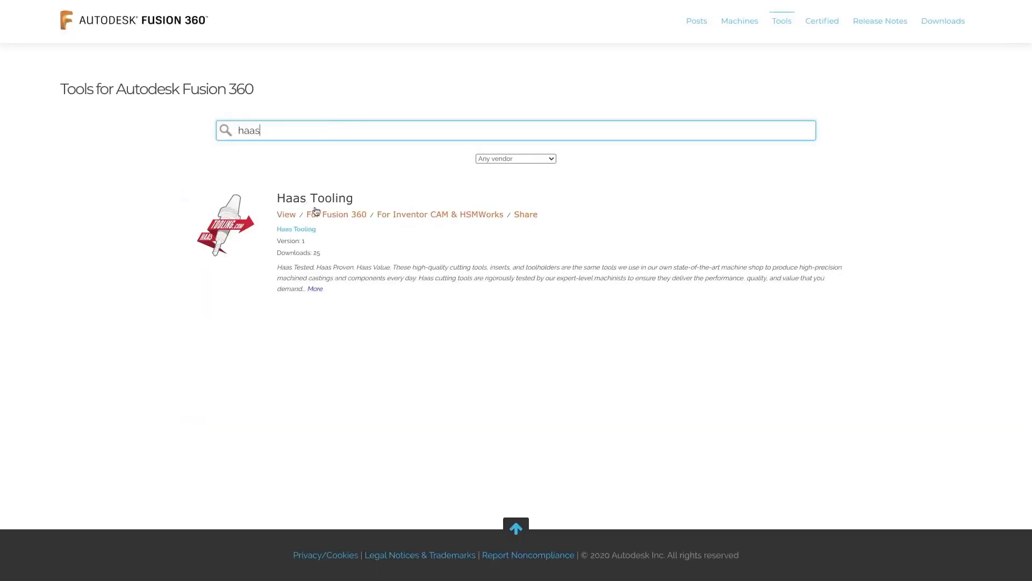
click(324, 216)
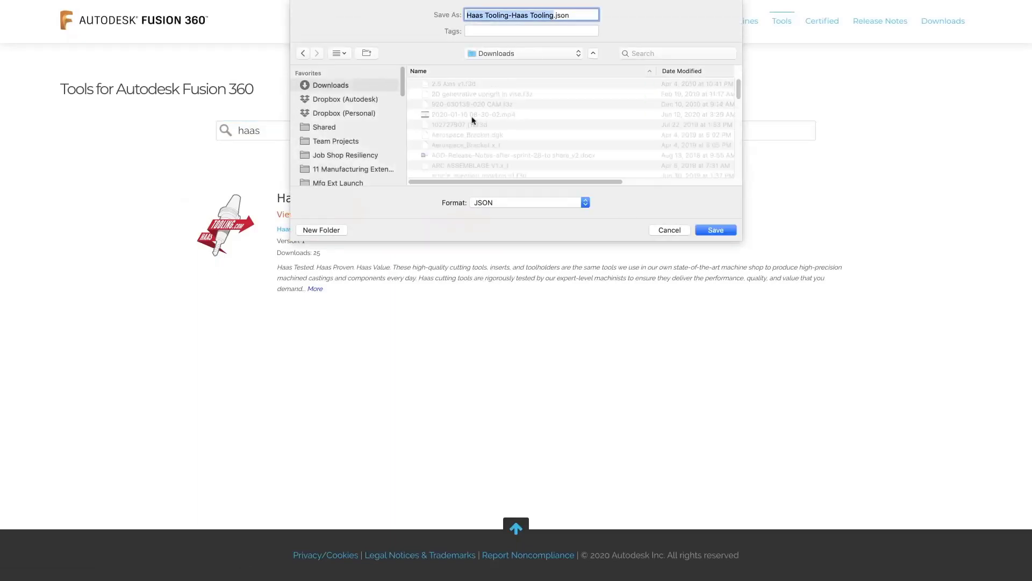
click(715, 230)
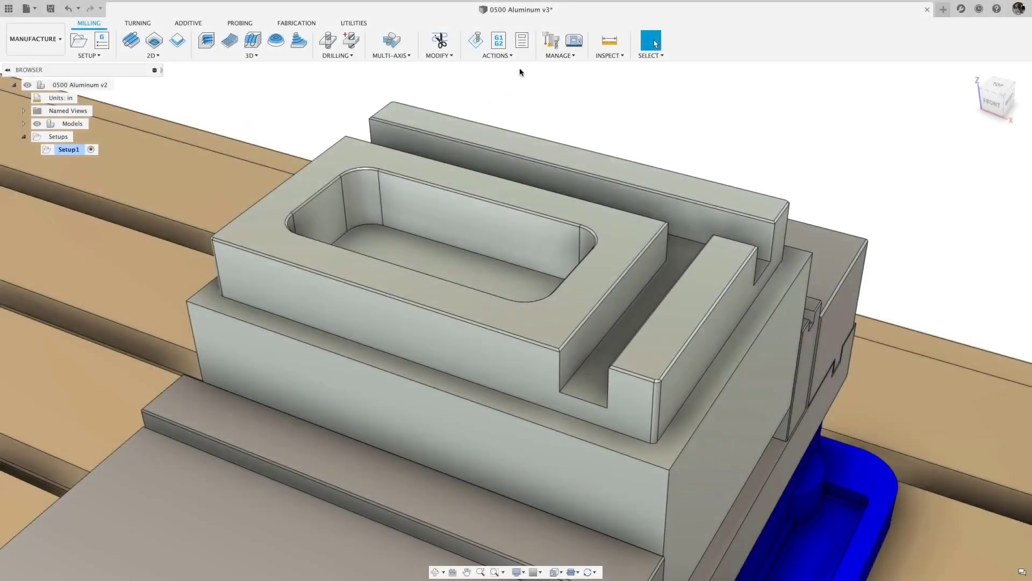
Open the tool library and select the 3/16" HP EM 5 FLUTE end mill in the Haas Tooling-Haas Tooling cloud library
click(547, 43)
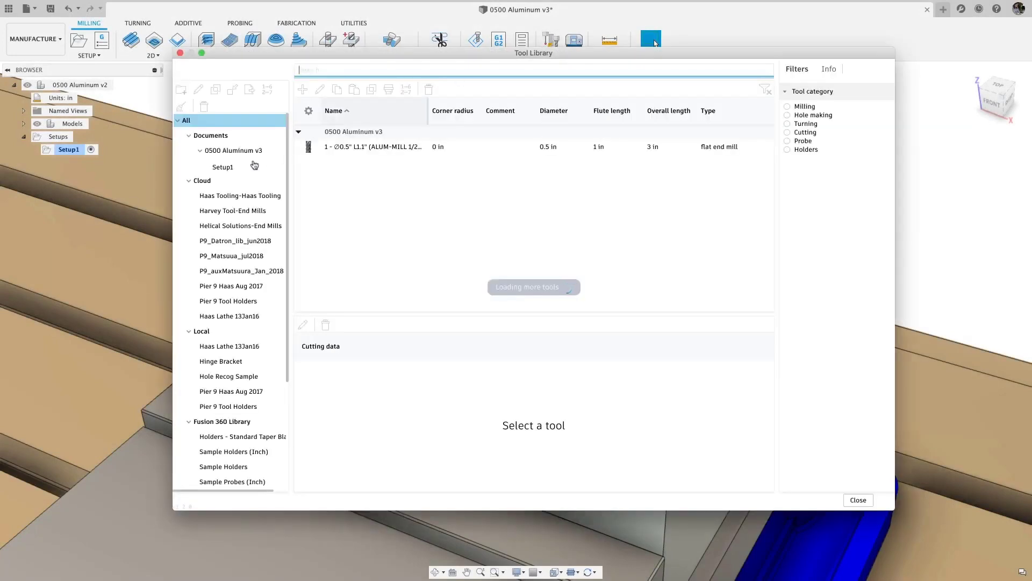
right_click(229, 195)
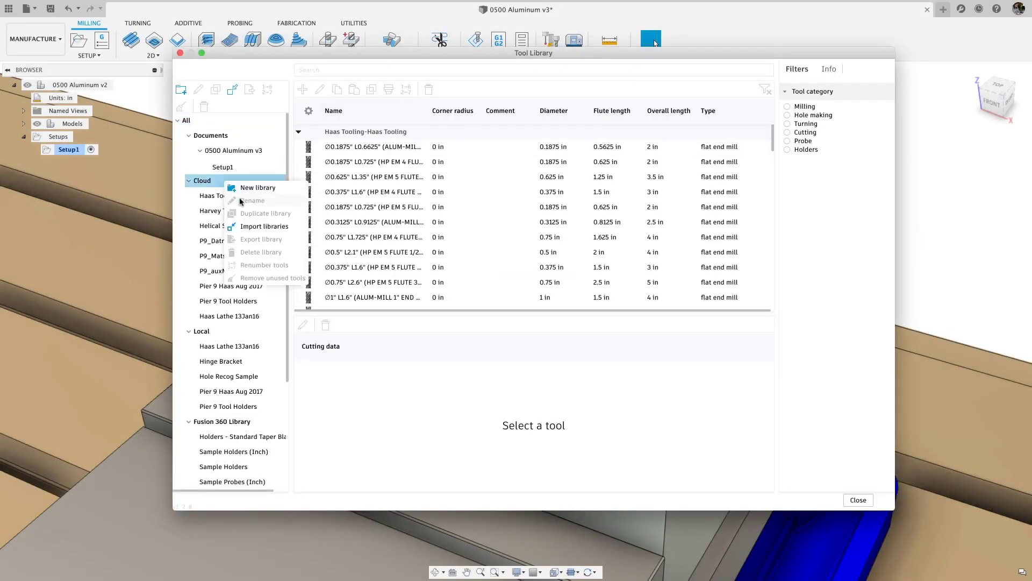
click(252, 254)
click(345, 207)
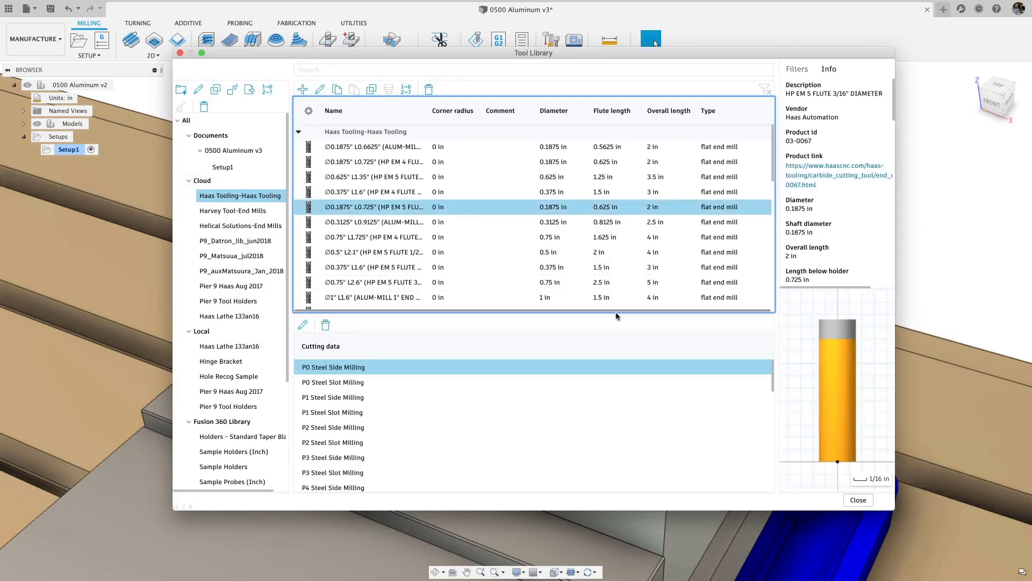
Examine the selected end mill's cutting data presets and follow its product link to the vendor's website
click(769, 368)
scroll(773, 376, up, 1)
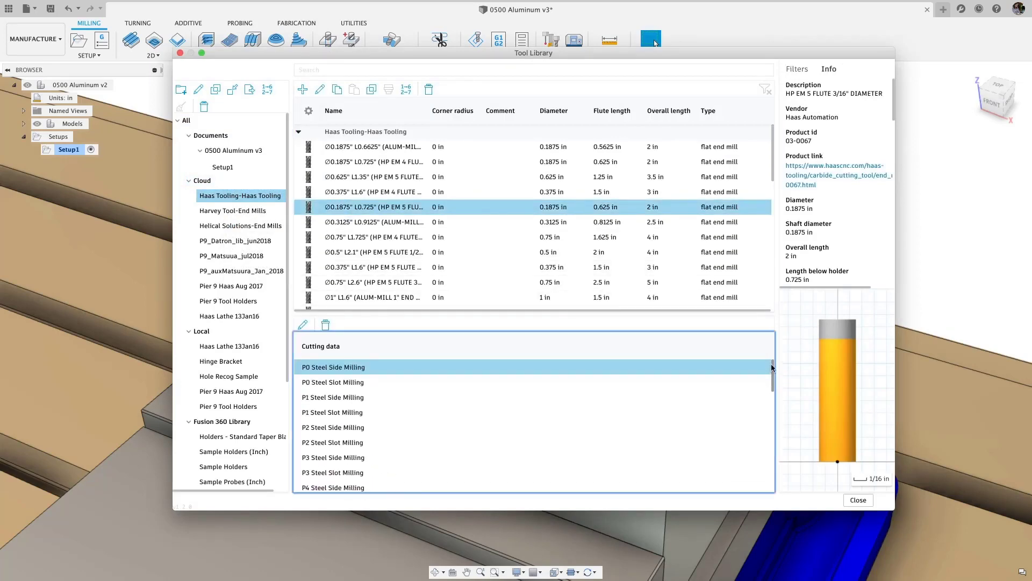
click(812, 178)
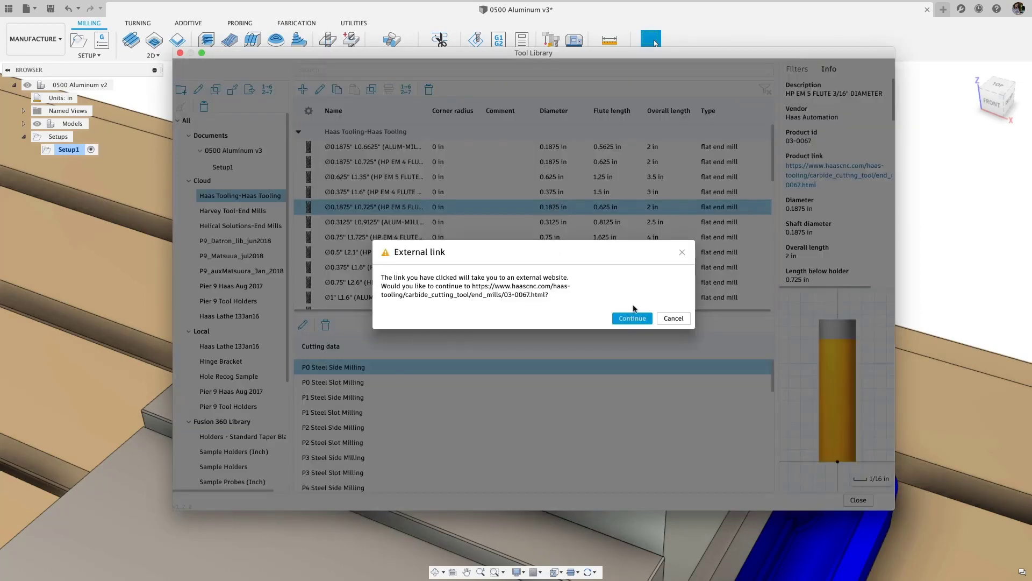
click(632, 318)
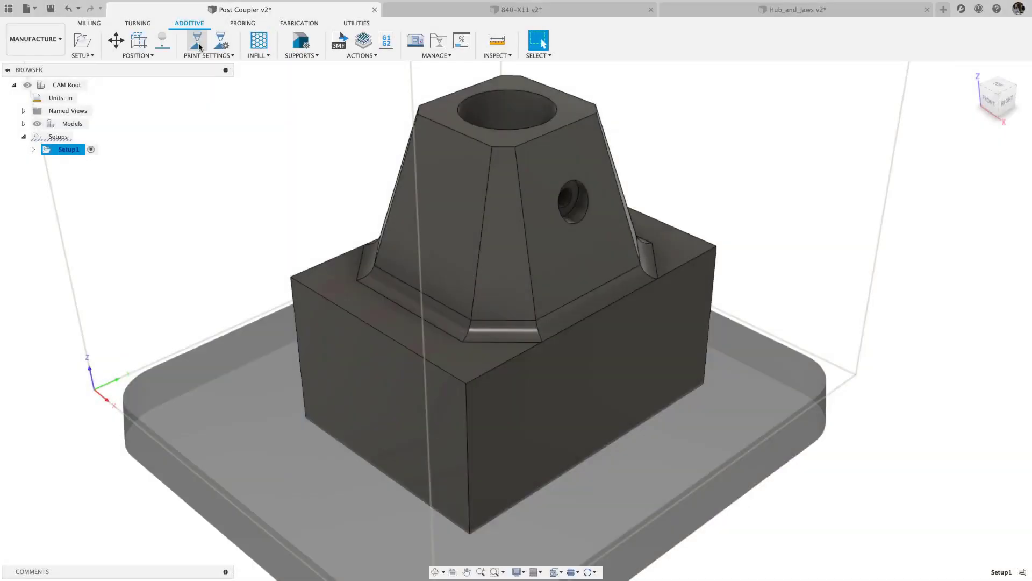
Filter the print settings to FFF, 0.1 mm layer height and 2.85 filament diameter, and apply PLA + Breakaway 2.85mm, 0.4mm Nozzle
click(197, 43)
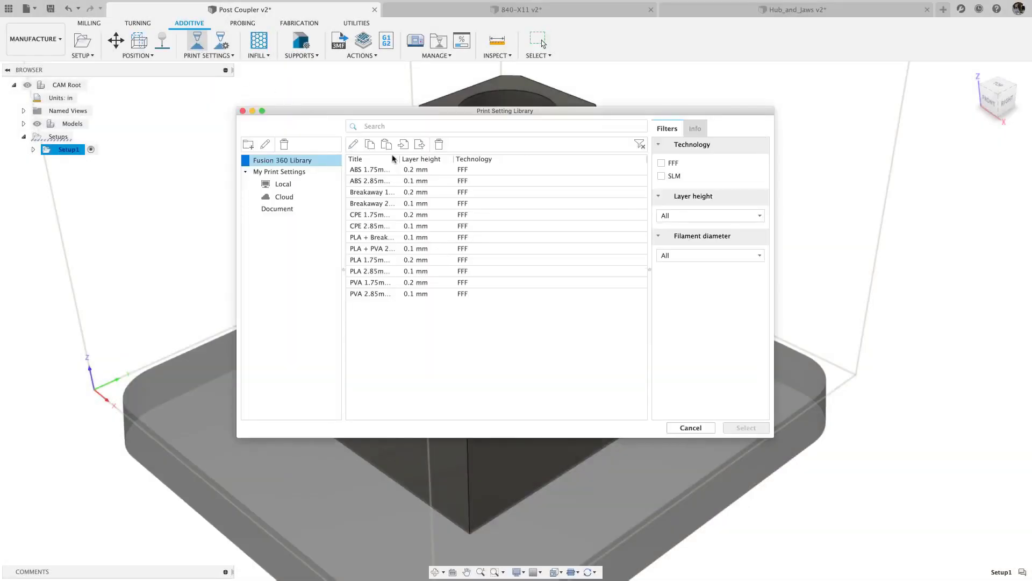
drag(398, 159, 461, 159)
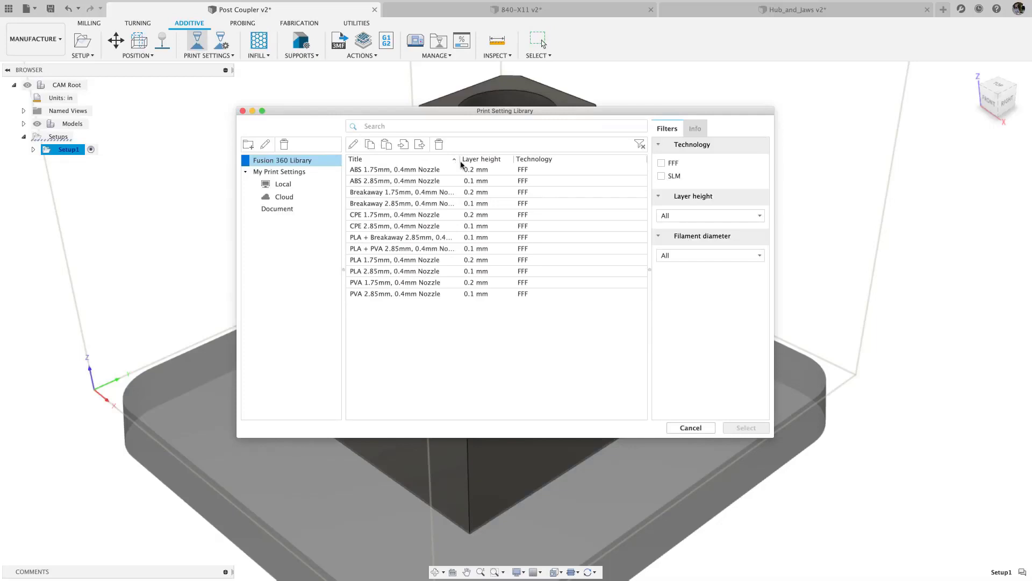
click(661, 163)
click(687, 216)
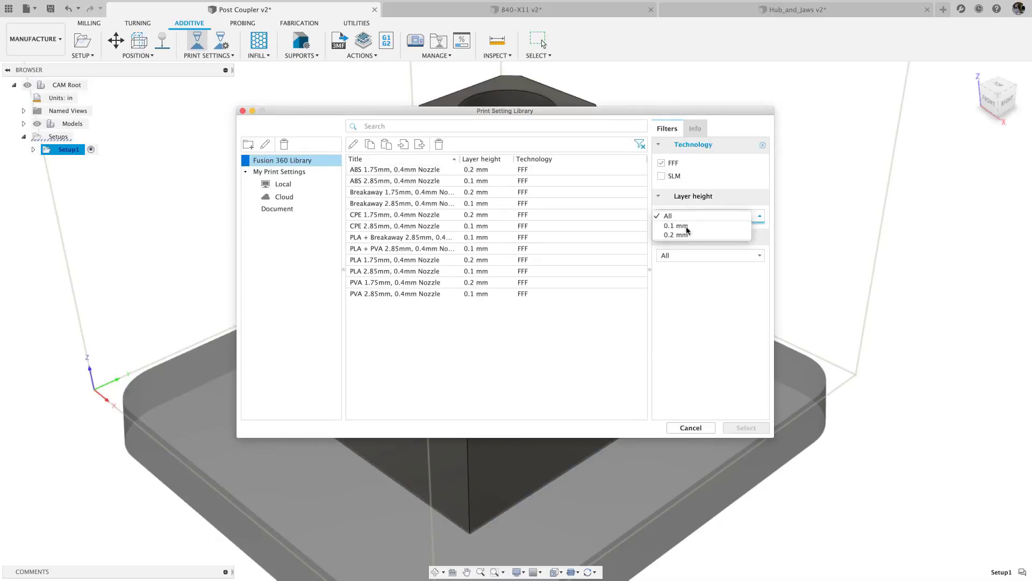
click(678, 226)
click(689, 256)
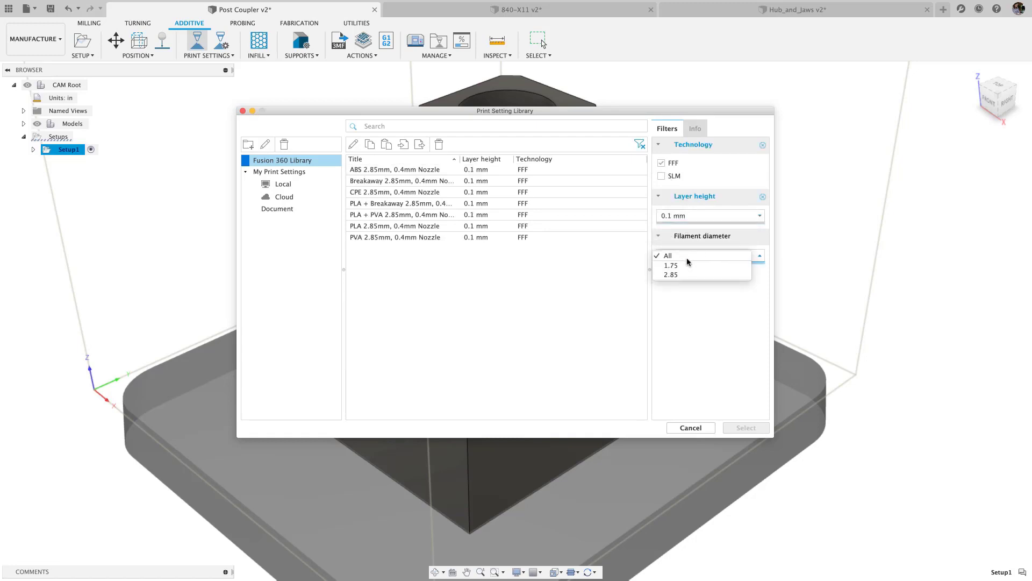
click(671, 275)
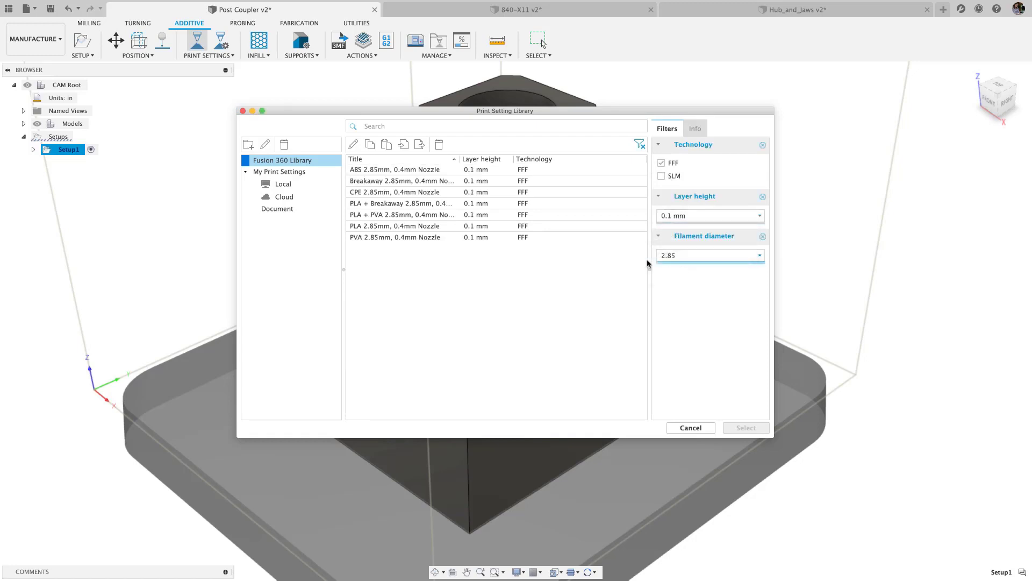
click(411, 204)
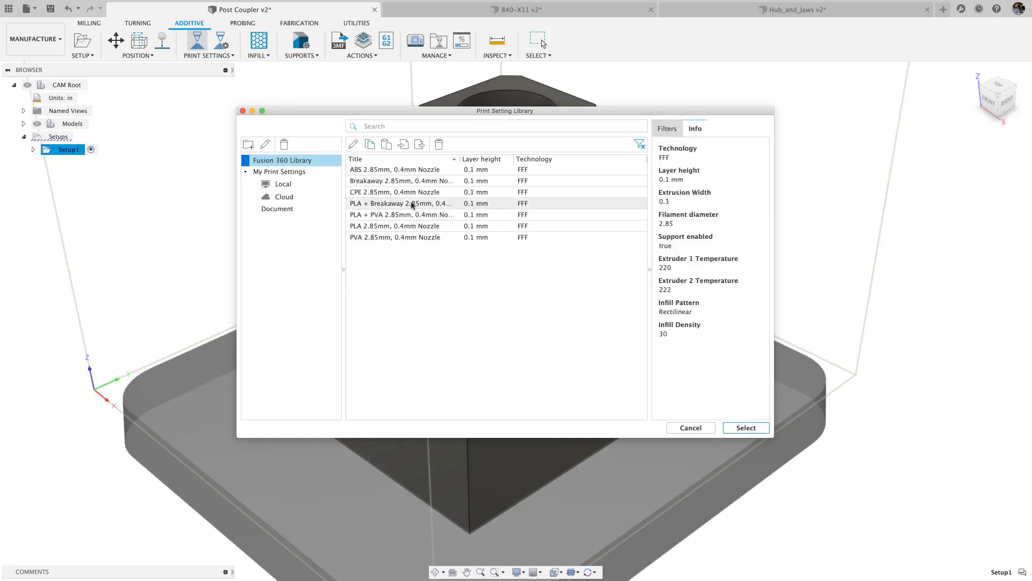
click(742, 428)
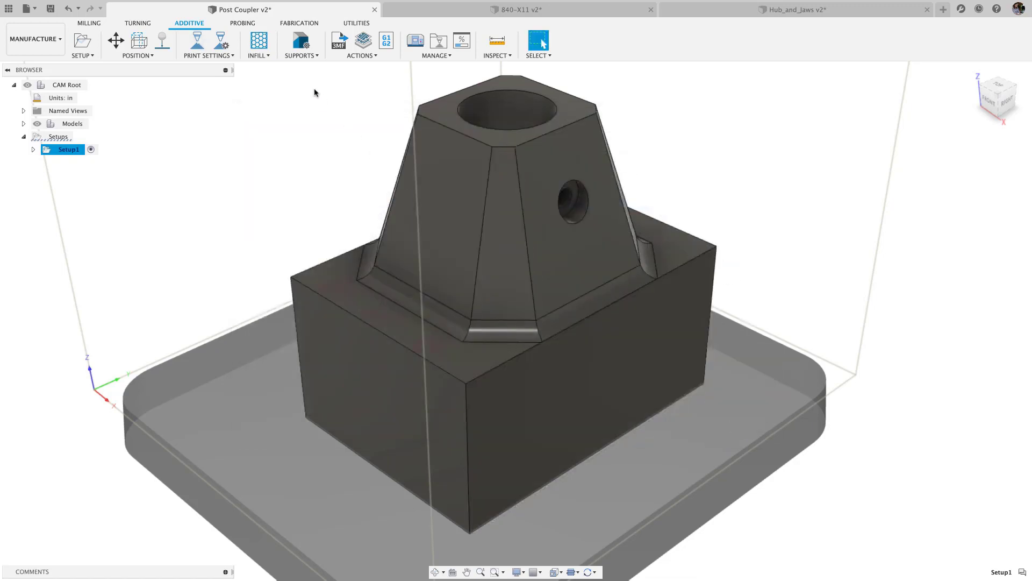
Set the infill pattern of the print setting to Gyroid
click(263, 47)
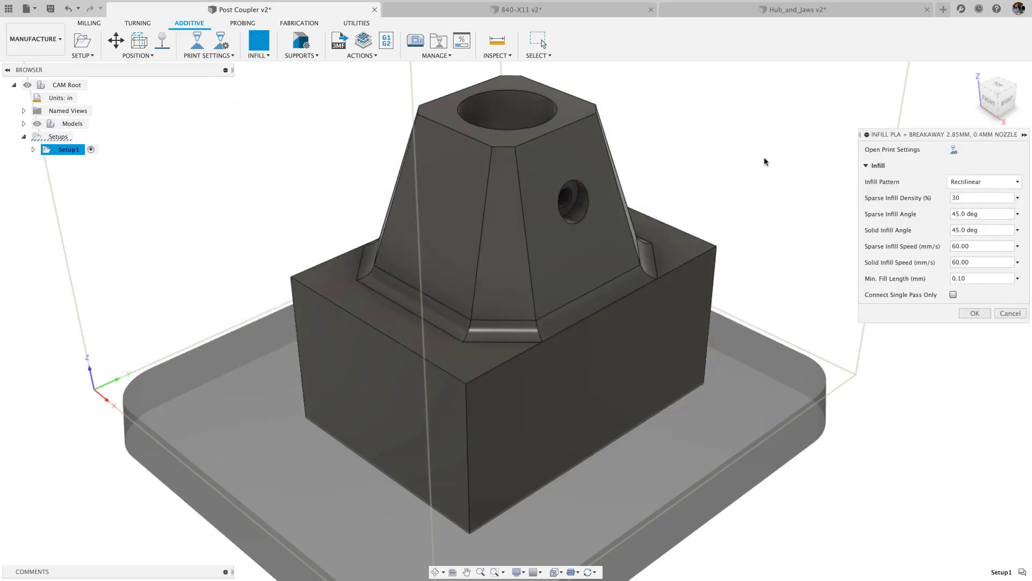
click(974, 185)
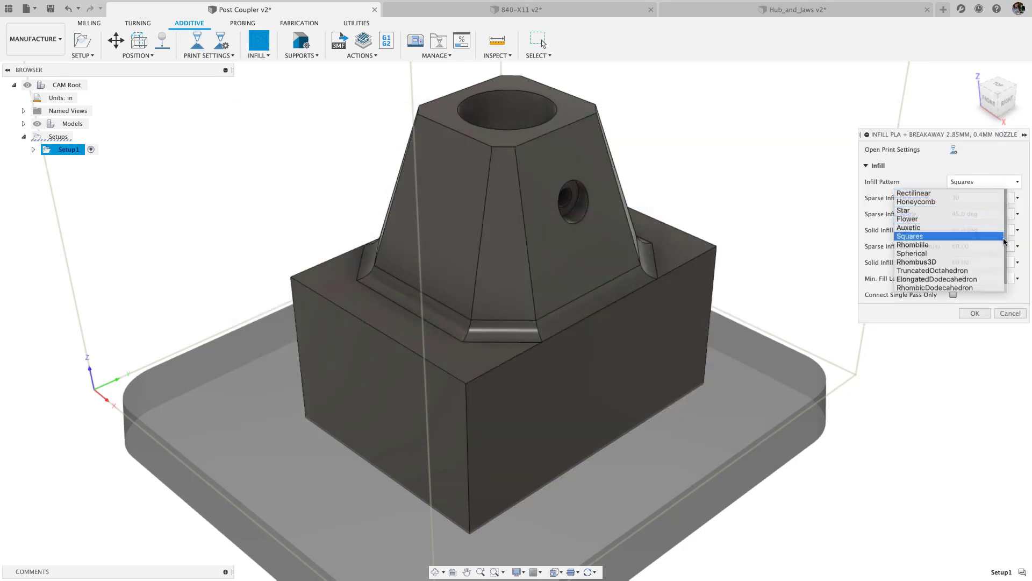
scroll(1005, 244, down, 1)
click(996, 288)
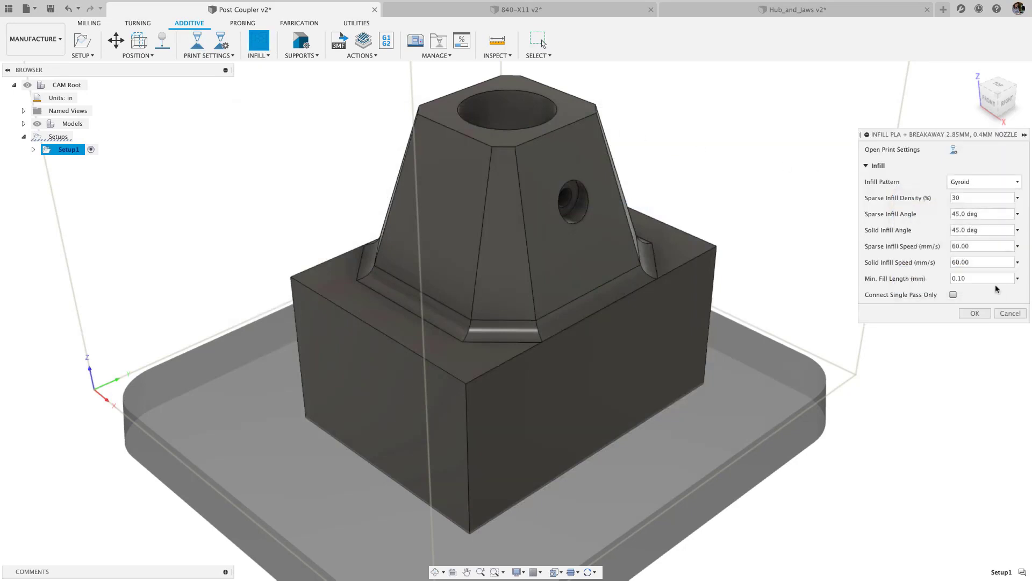
Set the sparse infill density to 20% and inspect the gyroid infill layers in the additive toolpath simulation
click(960, 198)
text(20)
click(975, 313)
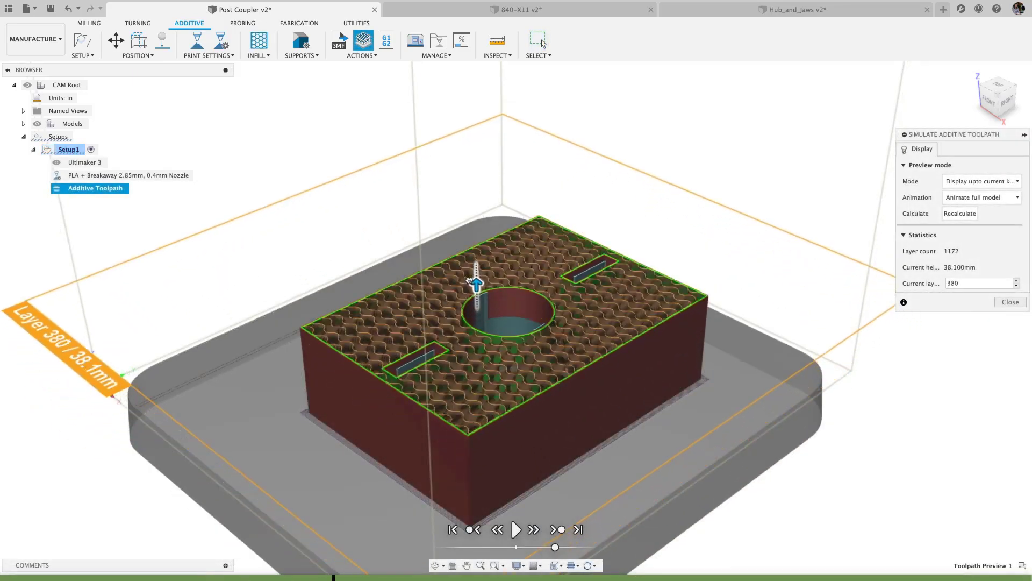
scroll(486, 357, up, 2)
scroll(485, 356, up, 3)
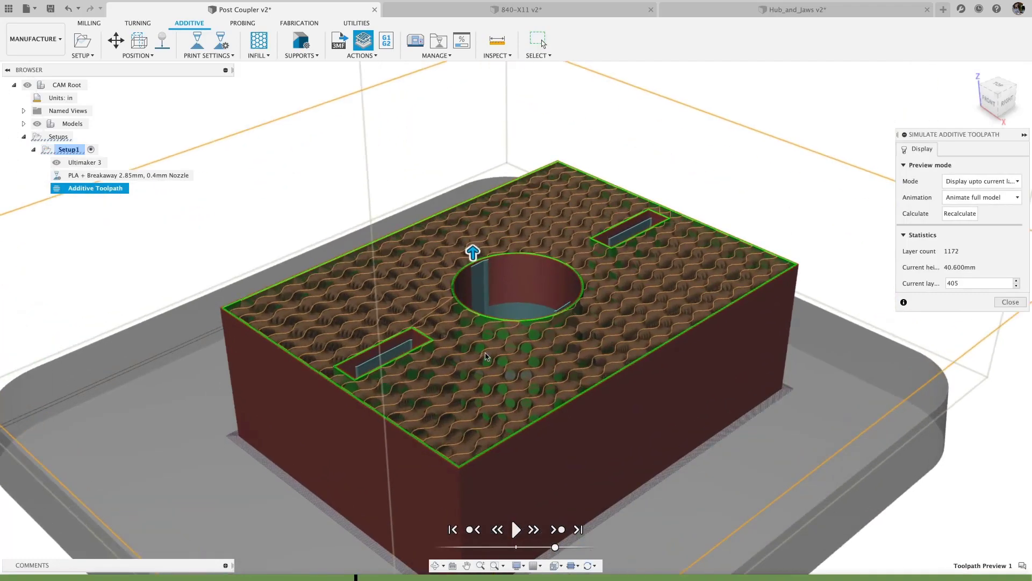
shift+middle_drag(485, 356, 502, 352)
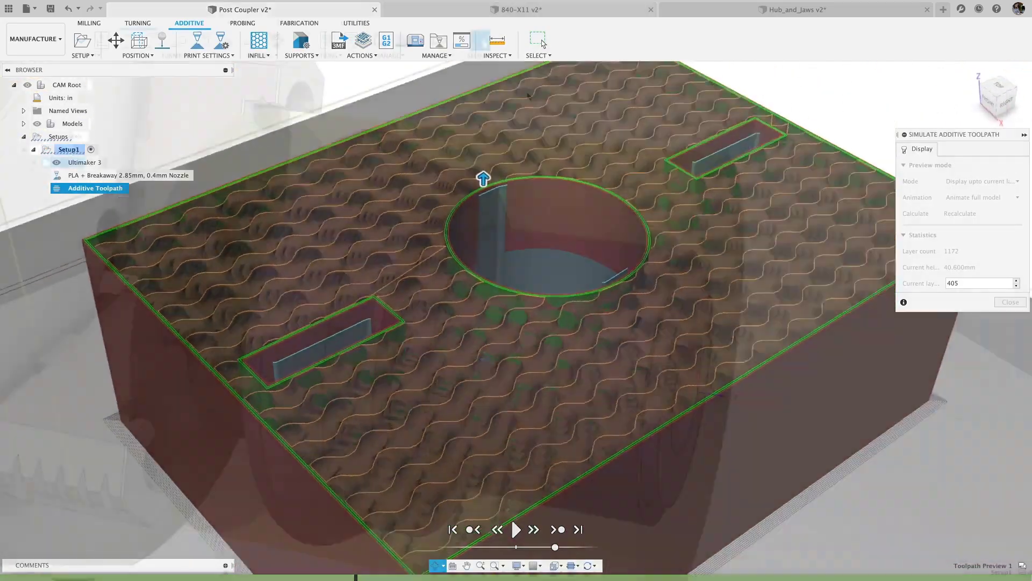
In the 840-X11 document, add a Profile Roughing turning operation to Setup1 and enter a new maximum depth of cut
click(516, 9)
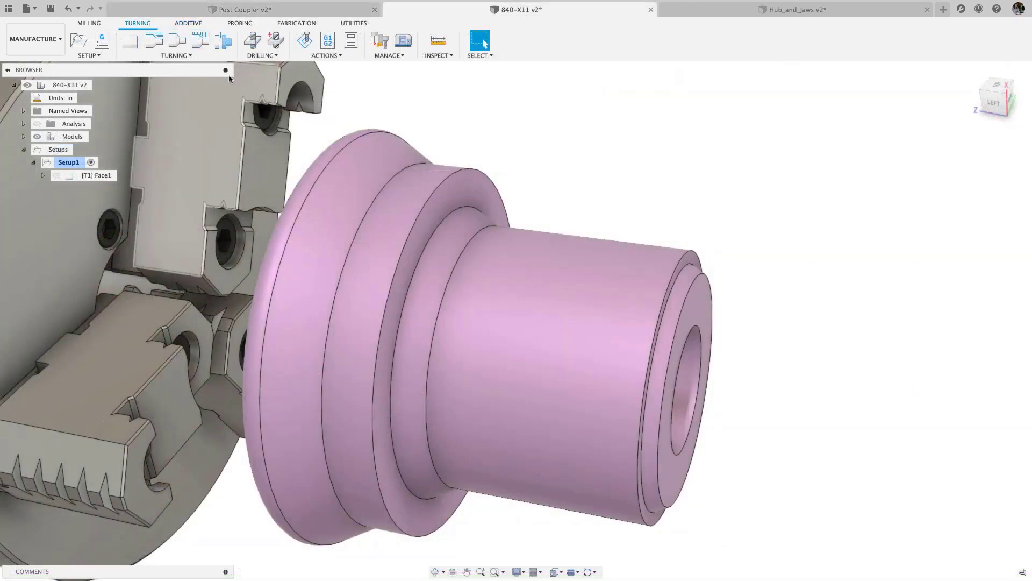
click(154, 45)
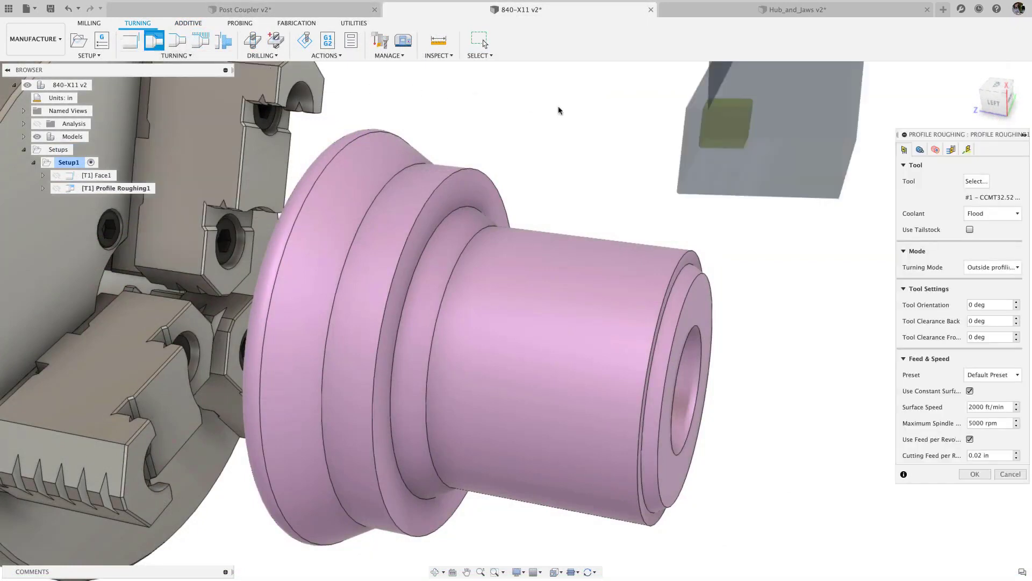
click(951, 149)
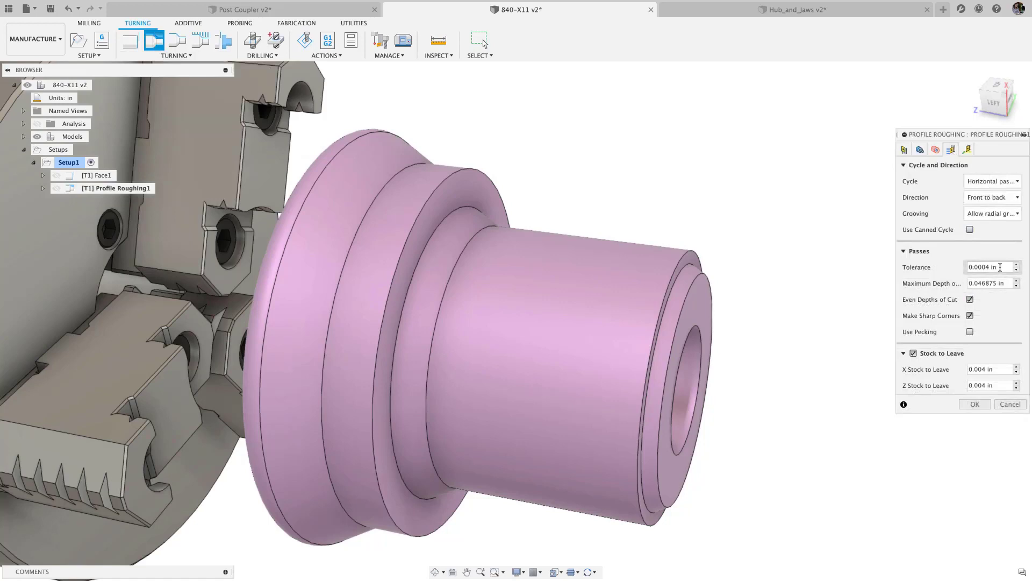
drag(1004, 283, 960, 283)
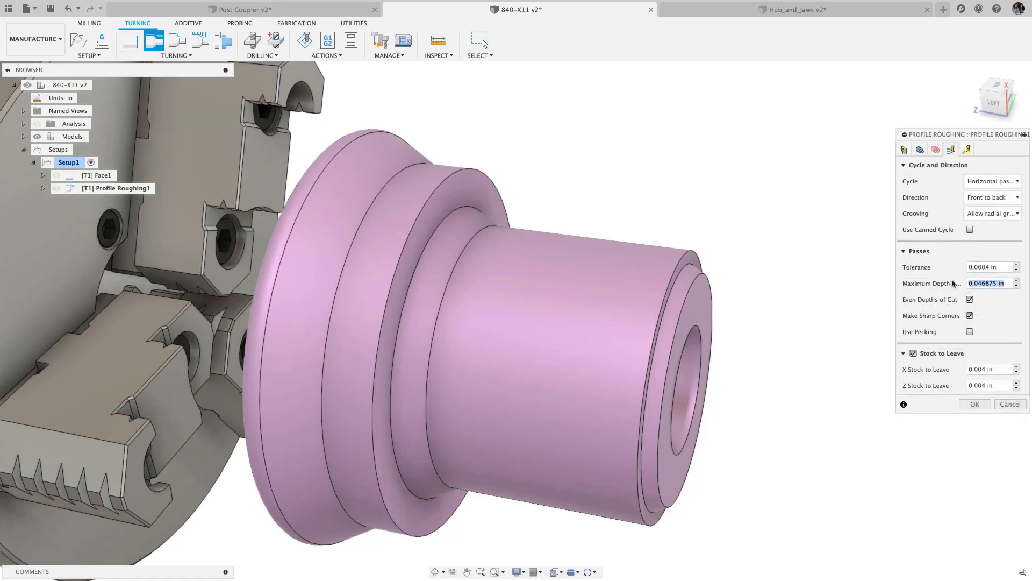
text(0.0)
click(975, 404)
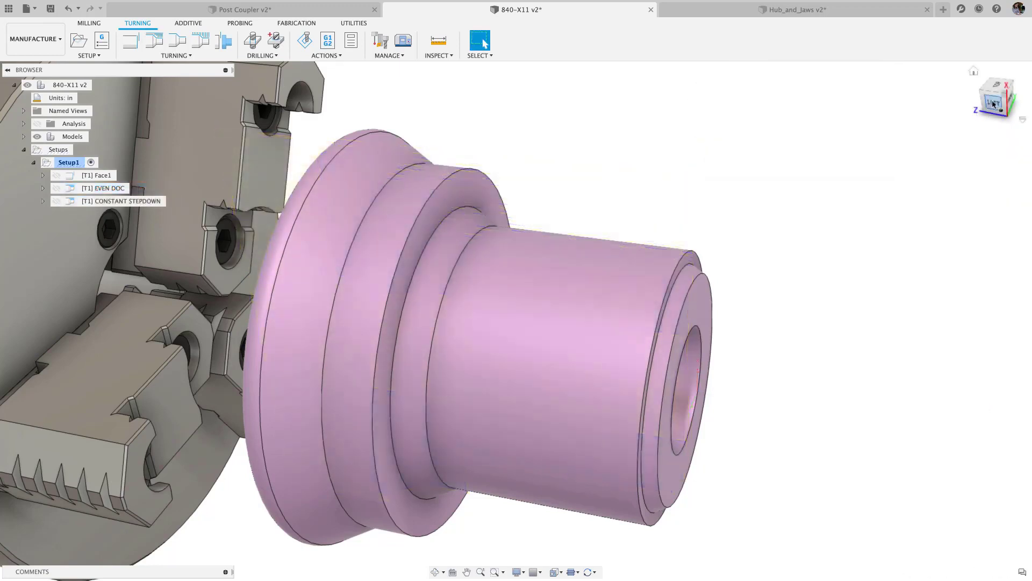
Compare the EVEN DOC and CONSTANT STEPDOWN roughing toolpaths along the part's upper profile in the left view
click(993, 103)
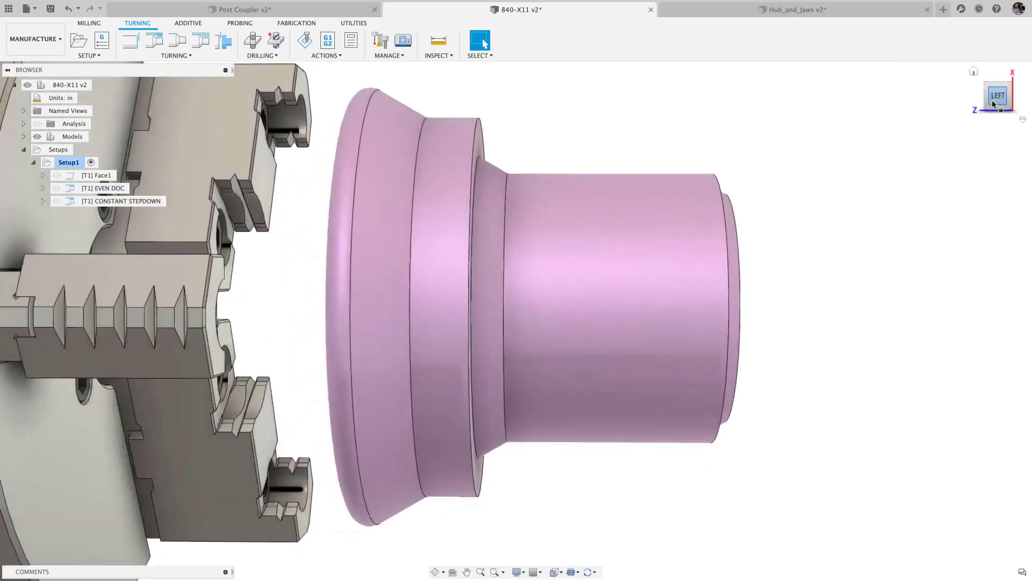
scroll(752, 158, up, 3)
middle_drag(752, 158, 747, 262)
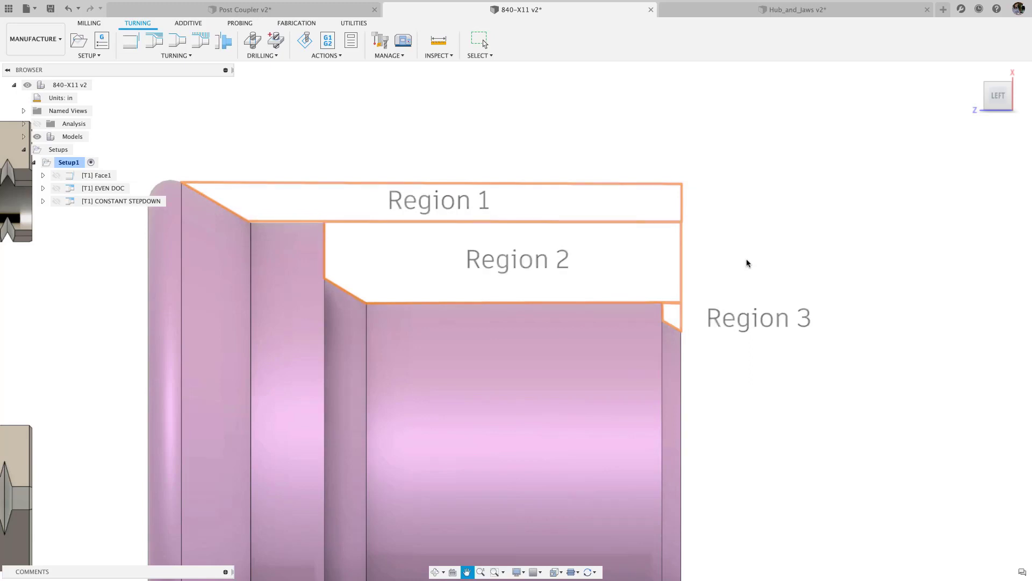
click(100, 189)
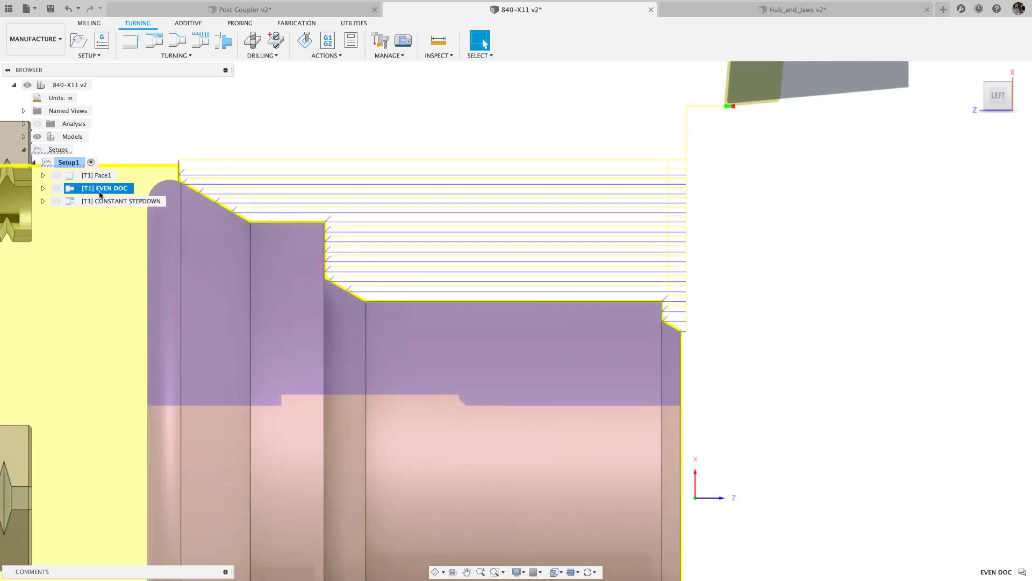
click(101, 202)
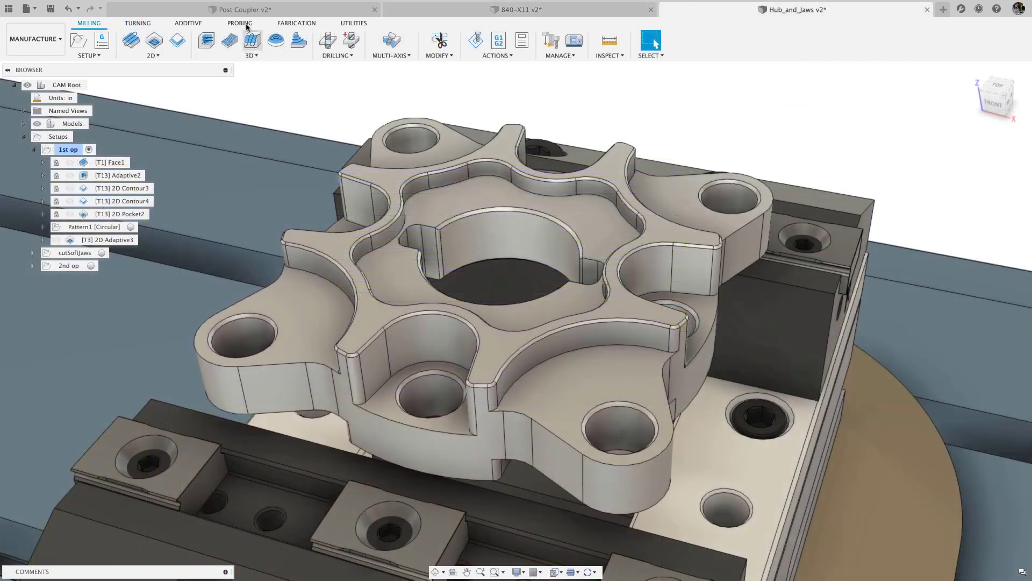
Create a Probe WCS operation on the partial circular wall of the hub's central bore and place it first in 1st op
click(247, 26)
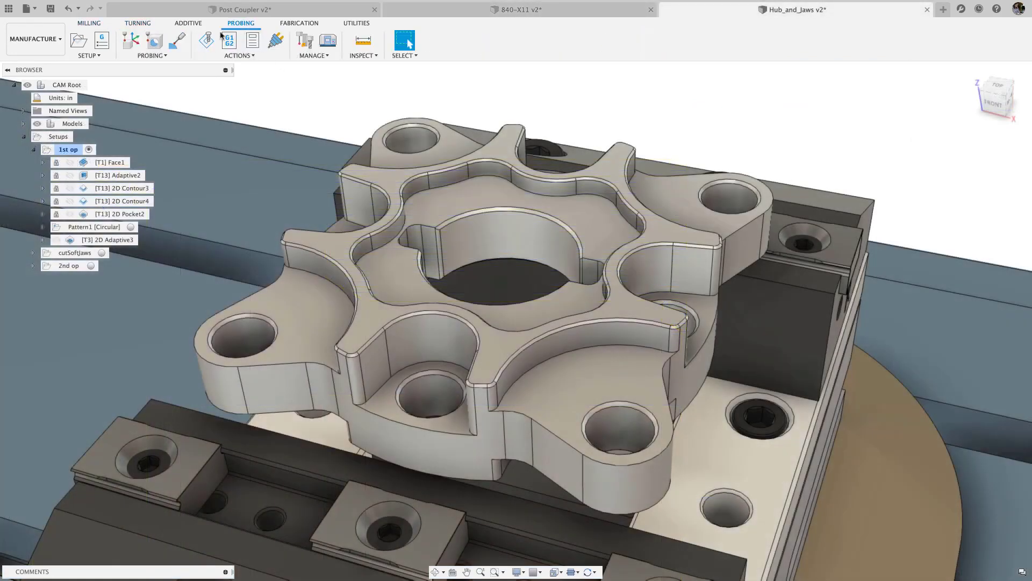
click(131, 41)
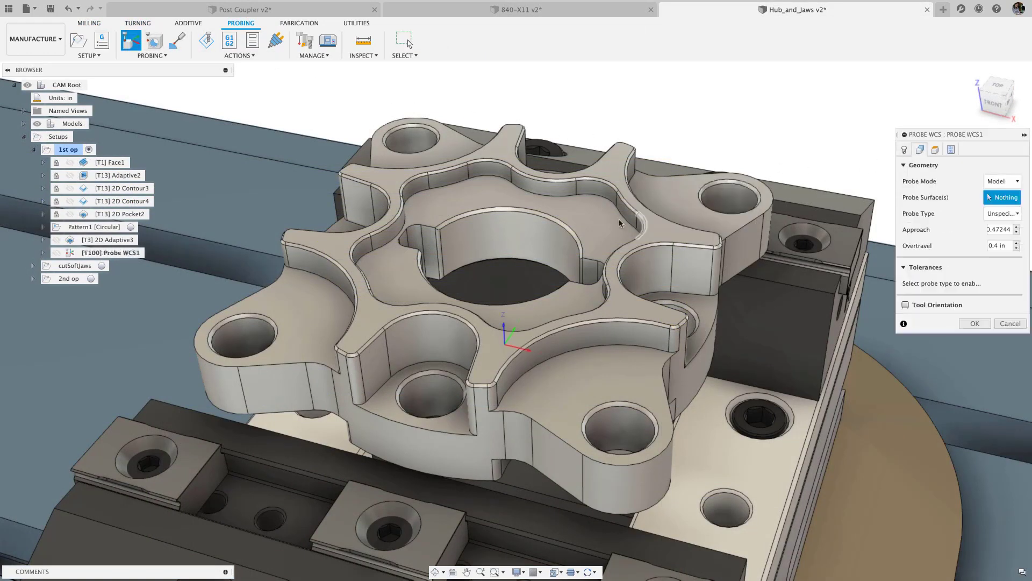
click(551, 246)
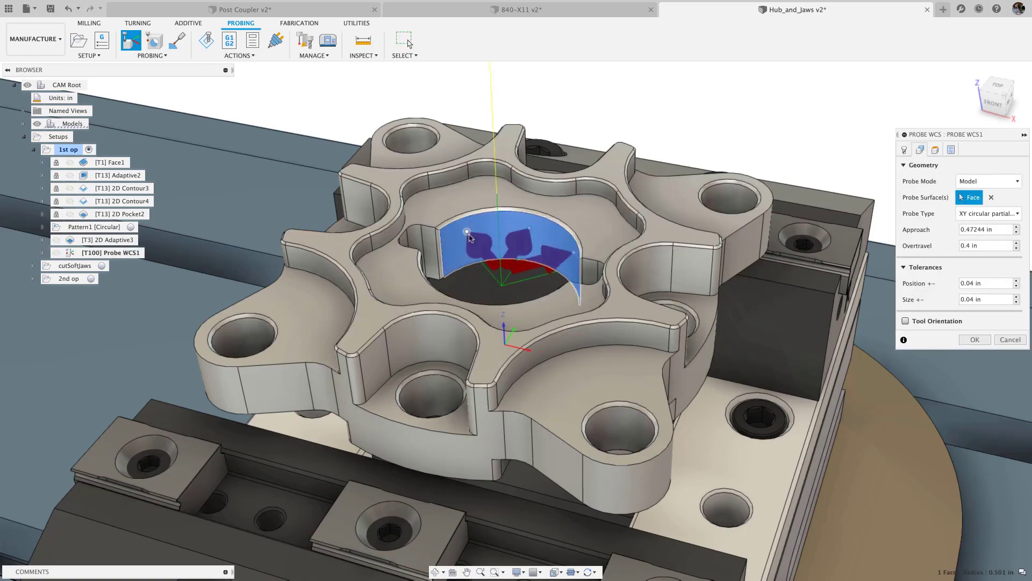
drag(468, 234, 461, 235)
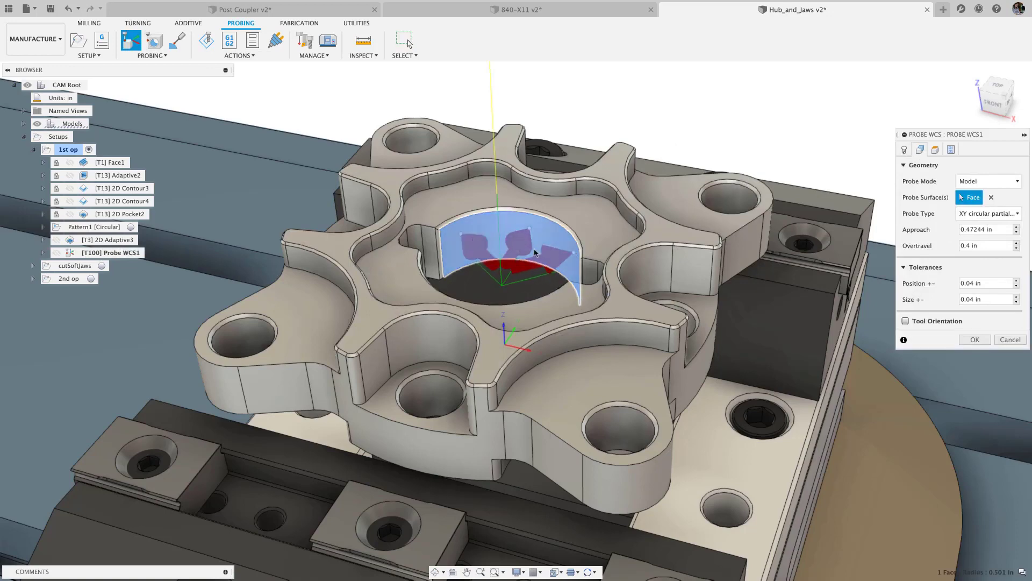
click(974, 340)
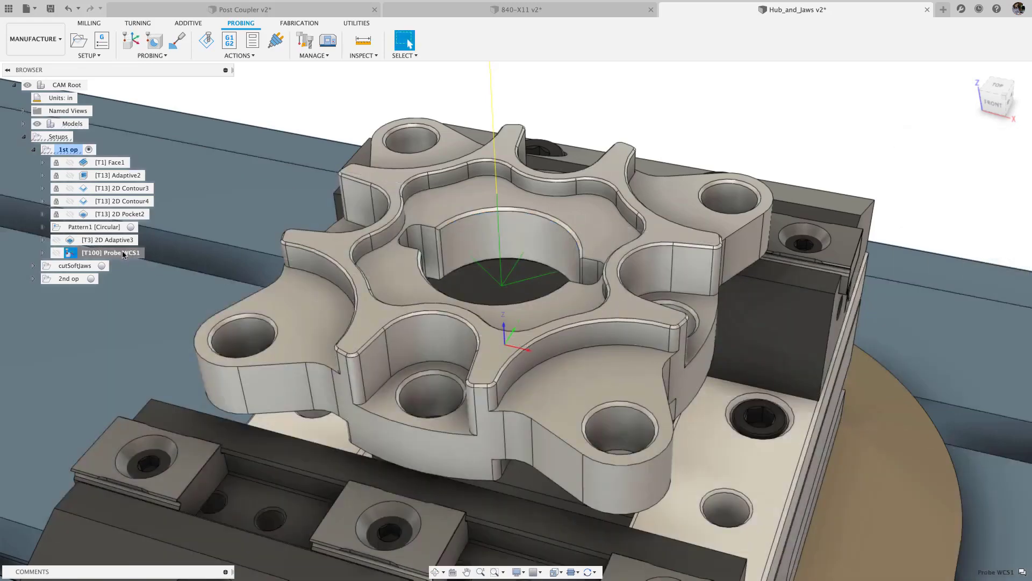
drag(123, 254, 110, 160)
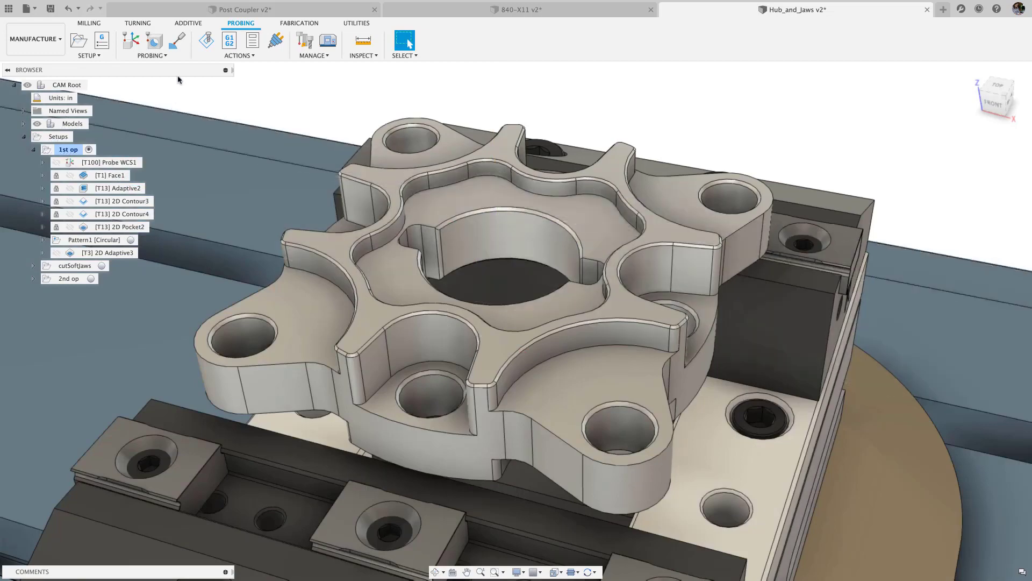
Start a second Probe WCS operation on the flat side face of the hub arm and set the probe spacing to 0.75 in
click(131, 41)
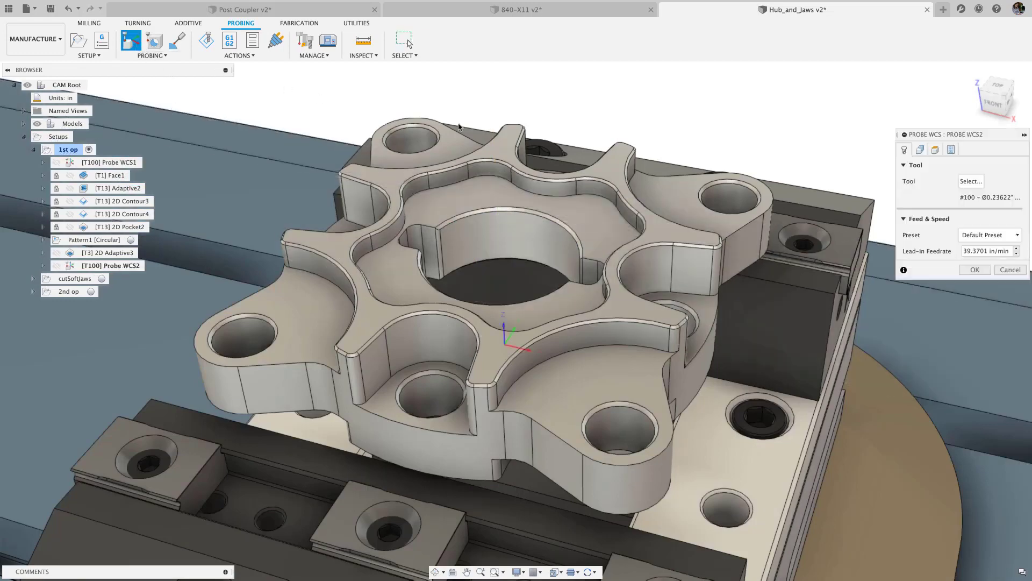
click(925, 153)
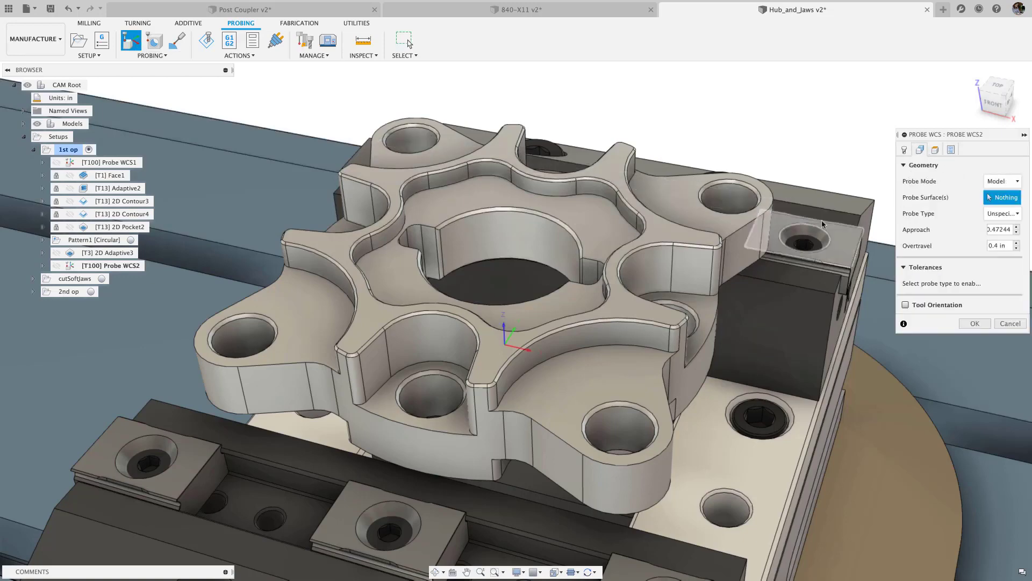
click(745, 245)
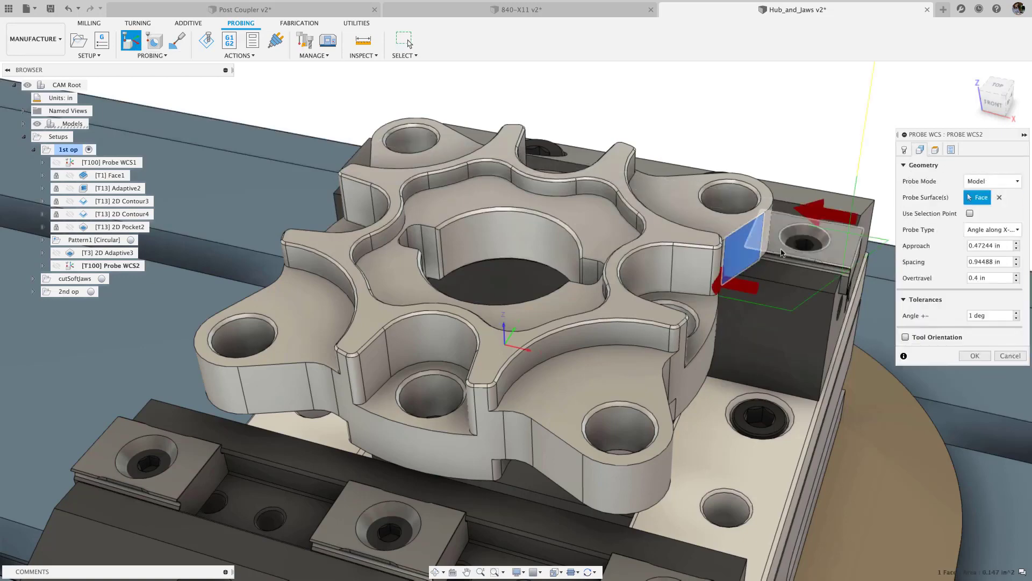
click(990, 263)
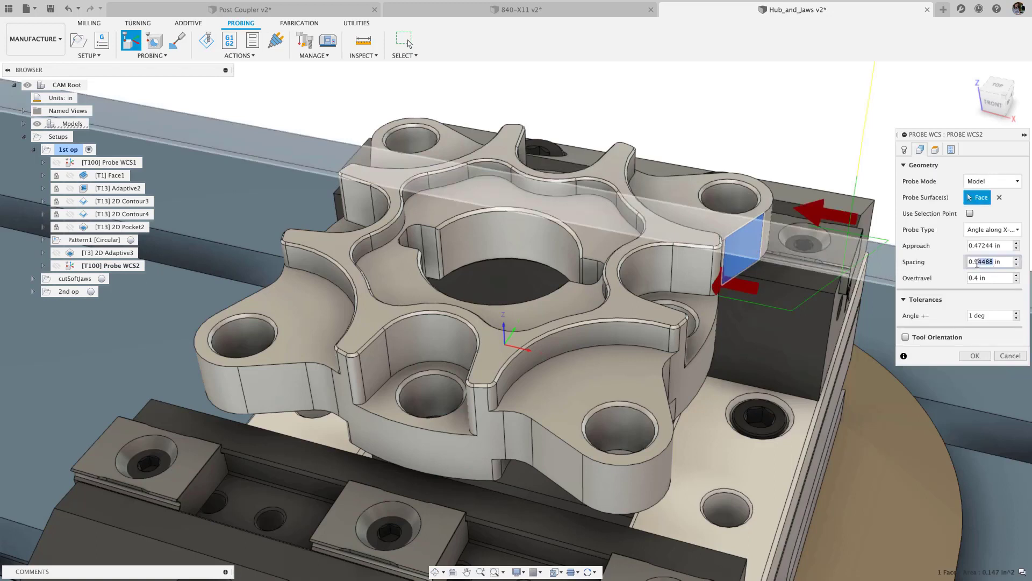
text(75)
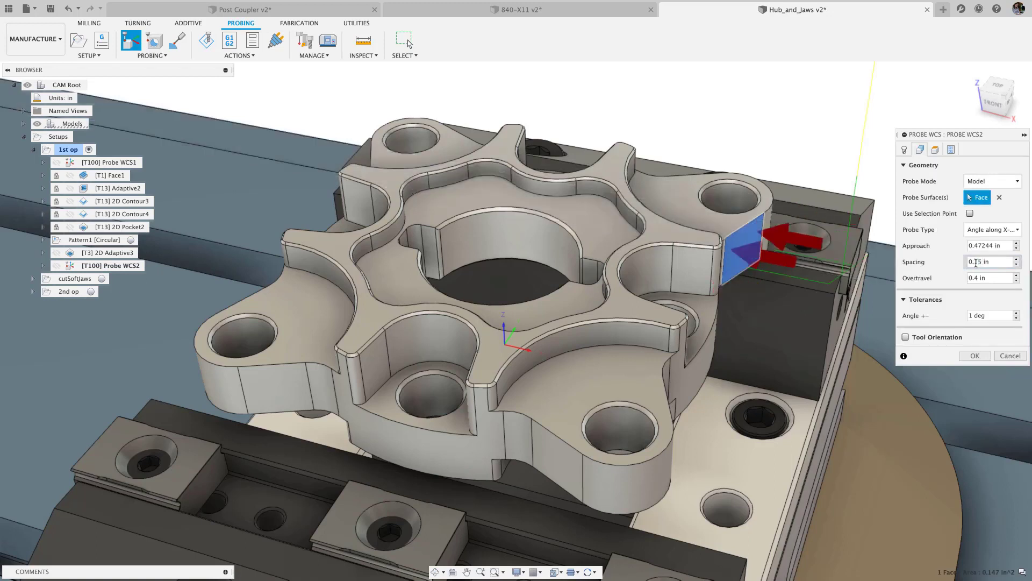
Enable the Askew action for the second probing operation, accept it, and place it directly after Probe WCS1 in 1st op
click(950, 151)
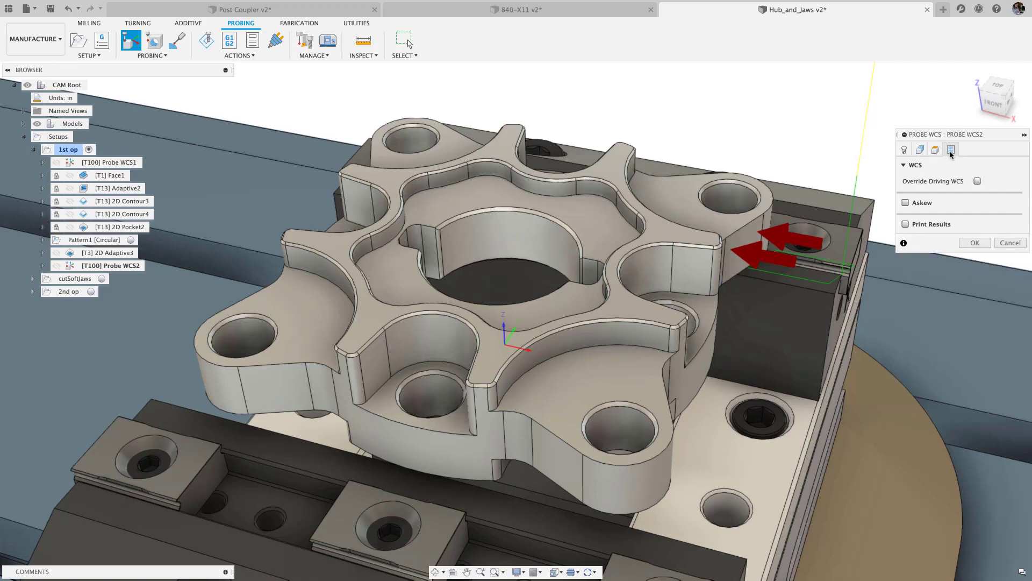
click(906, 204)
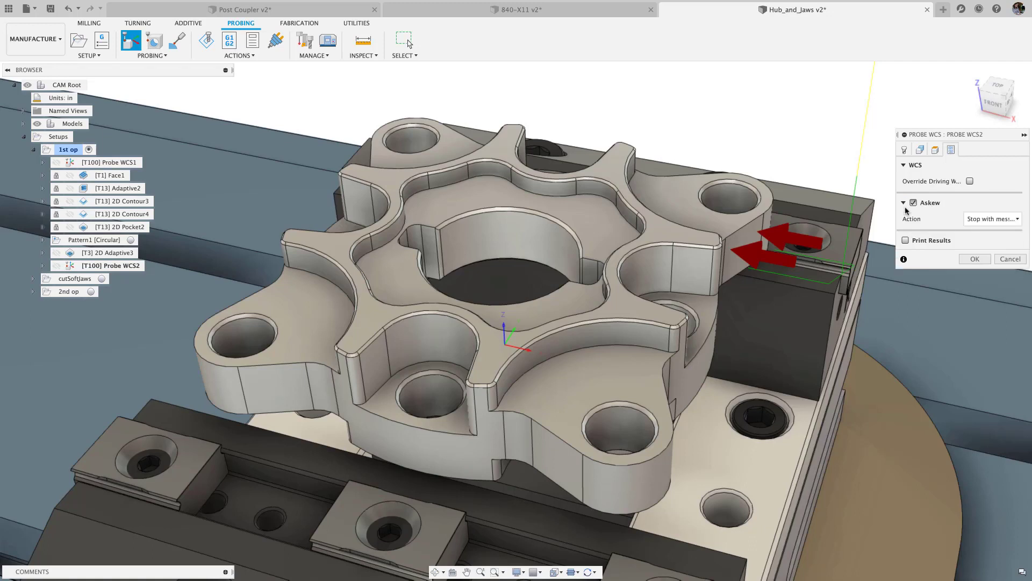
click(974, 259)
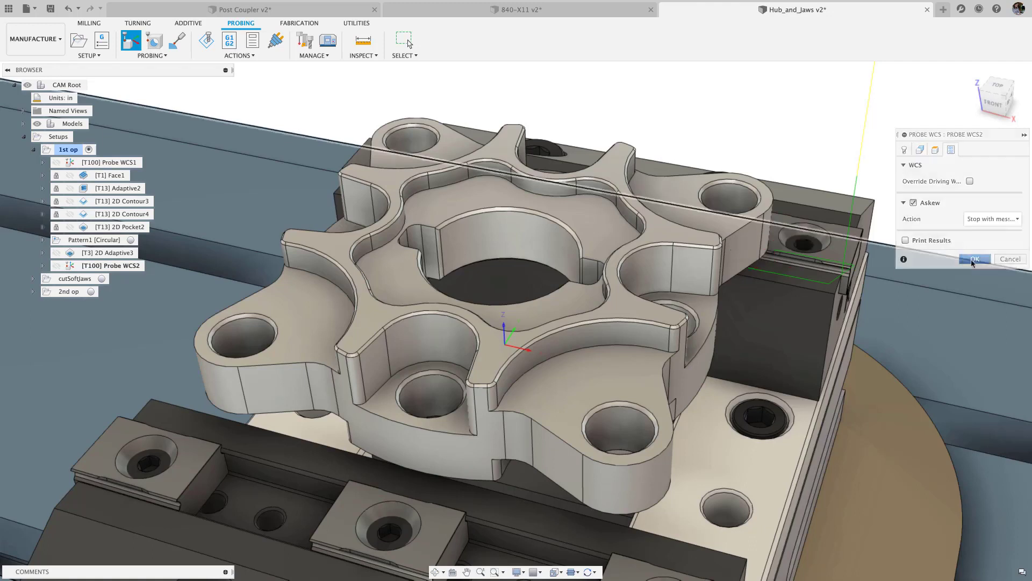
click(972, 263)
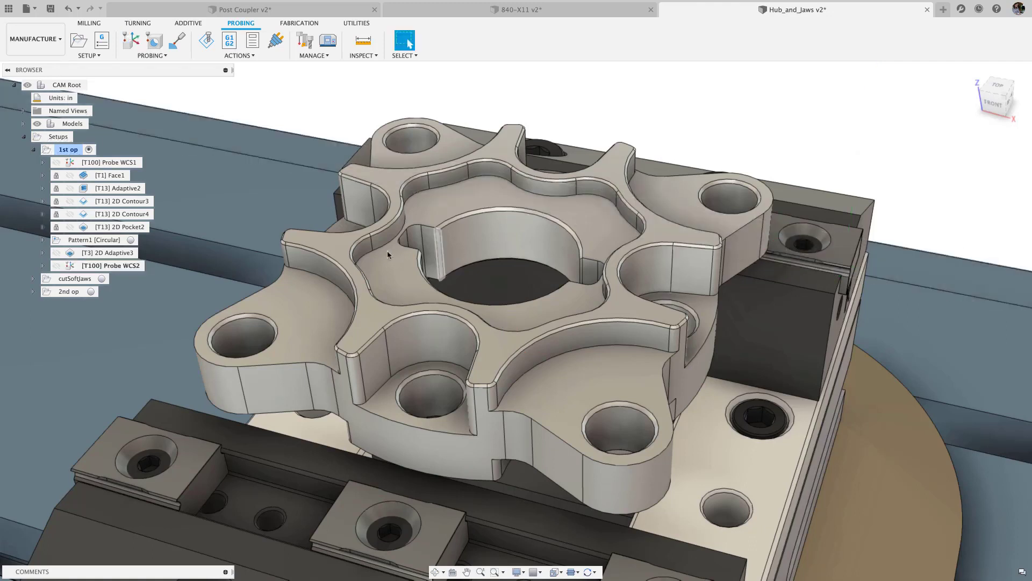
drag(123, 267, 116, 172)
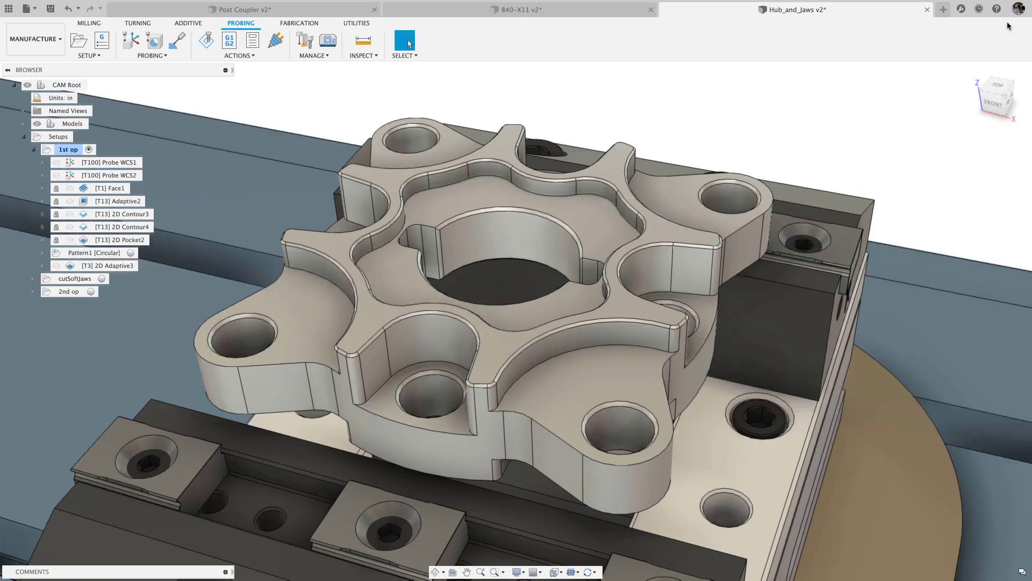
Filter the preview features in the preferences to the Manufacture workspace and enable Manual Inspection
click(1019, 9)
click(979, 36)
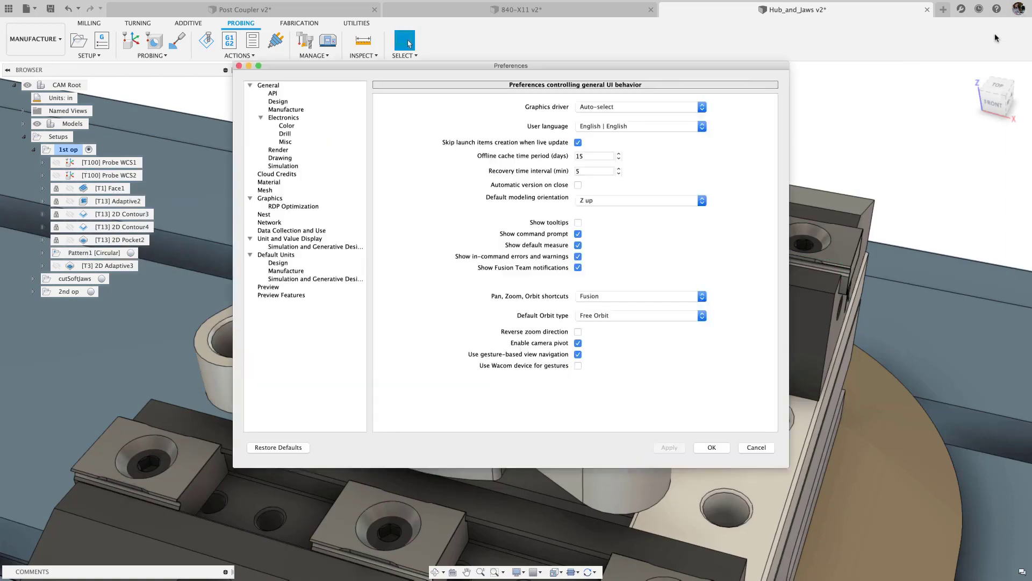
click(310, 296)
click(419, 161)
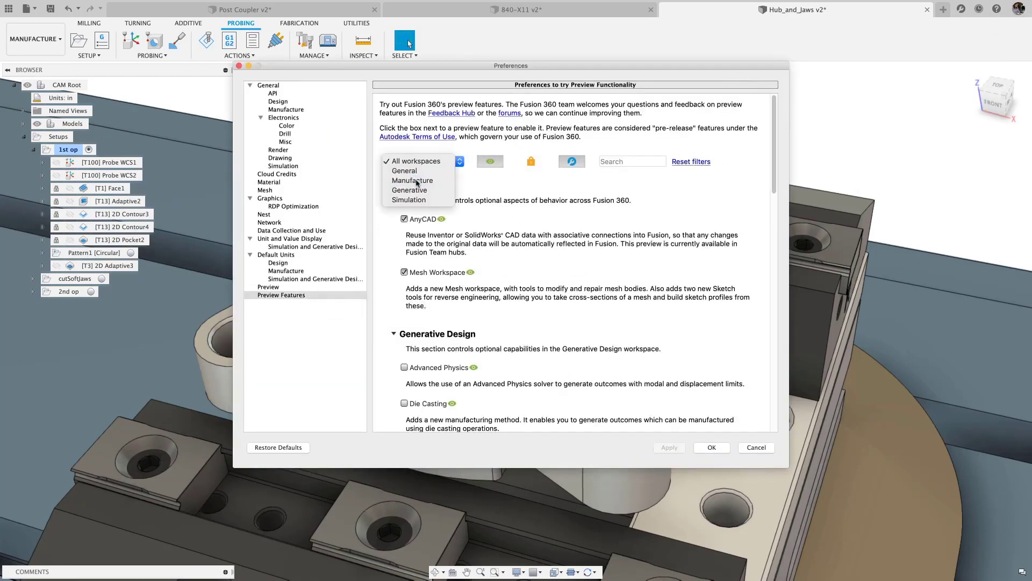
click(418, 184)
scroll(711, 237, down, 5)
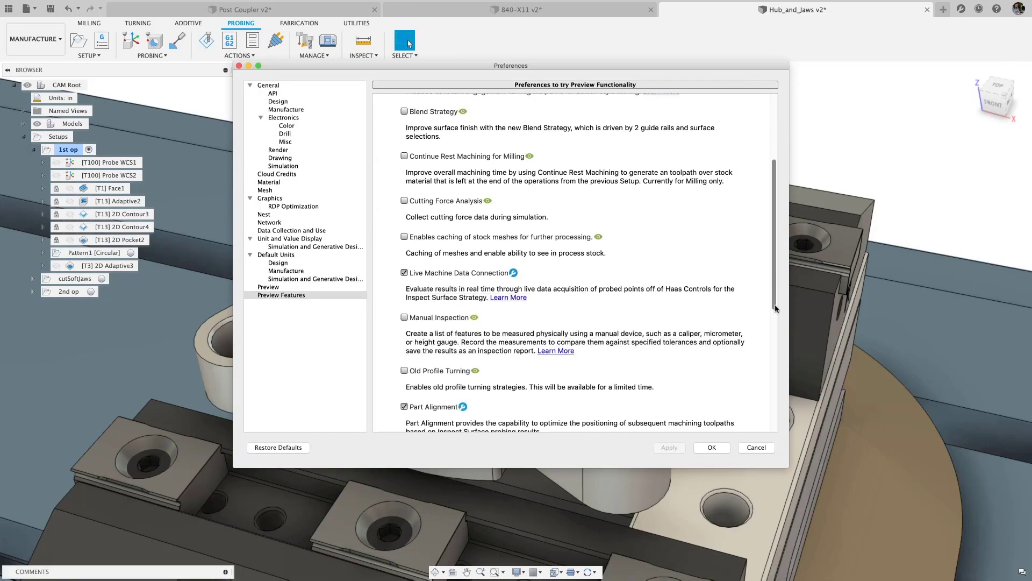
click(404, 279)
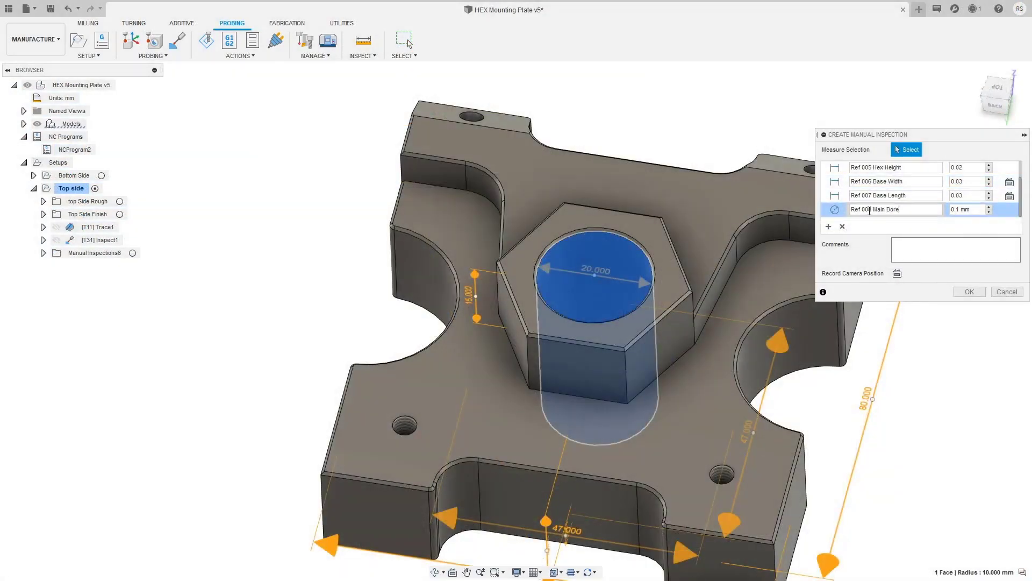
Add the comment "Ensure bore not too small" to the Ref 008 Main Bore measurement of the manual inspection
click(915, 249)
text(Ensure bore not too small)
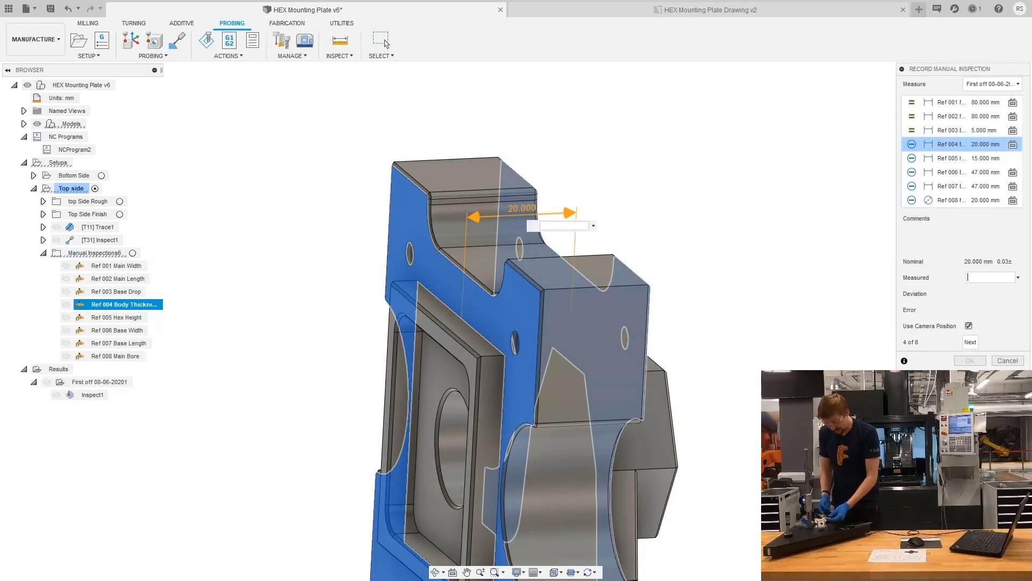
Record the manual inspection measurements: 15.0 for Ref 005 Hex Height and 47.16 for both Ref 006 Base Width and Ref 007 Base Length
key(Return)
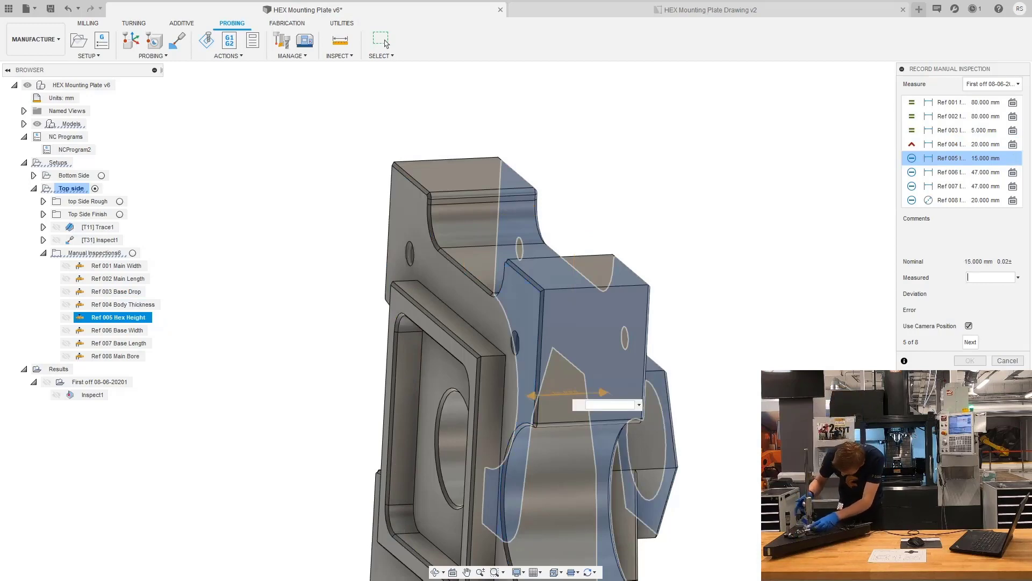
text(15.0)
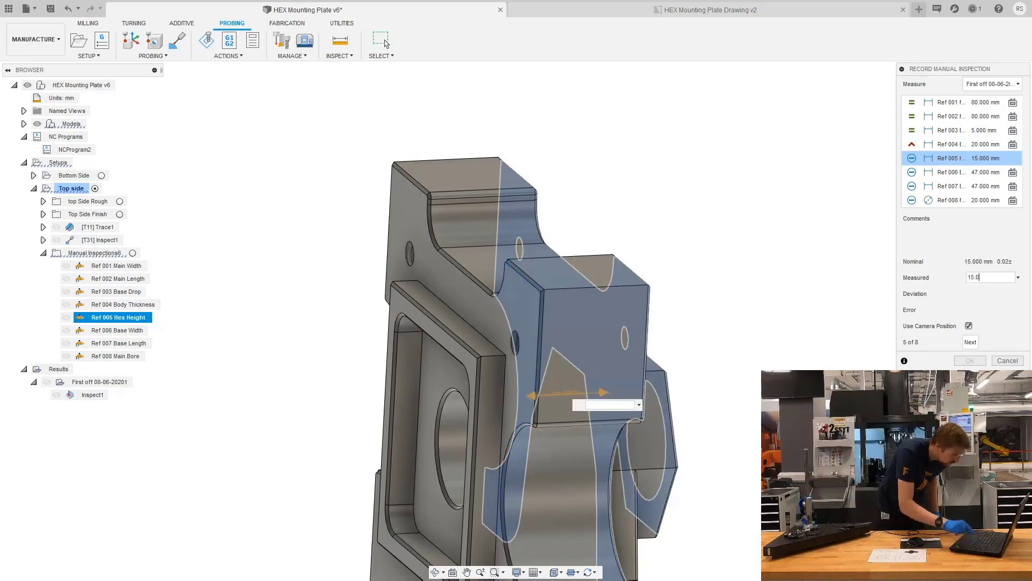
key(Return)
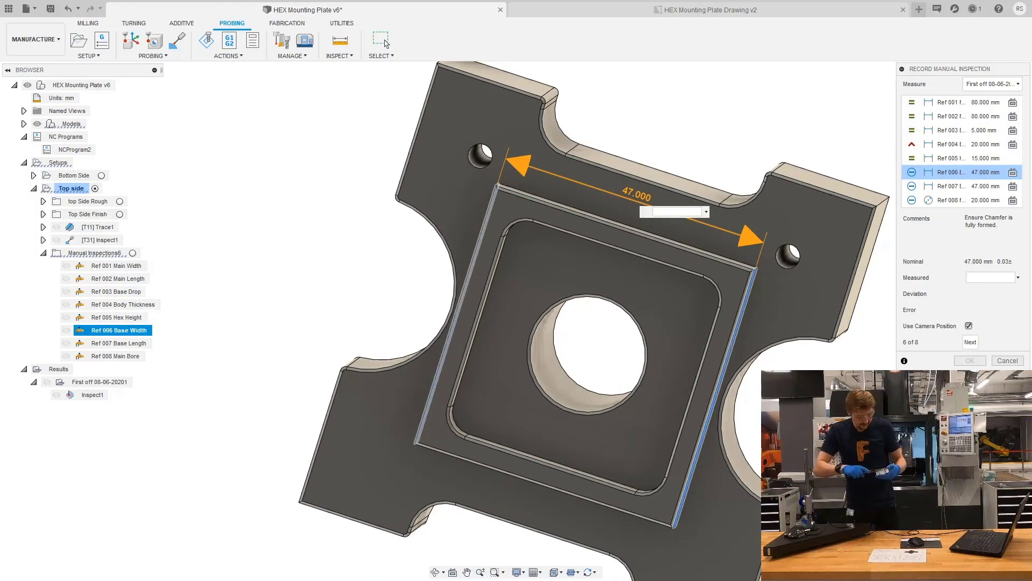
text(+047.16)
key(Return)
text(+047.16)
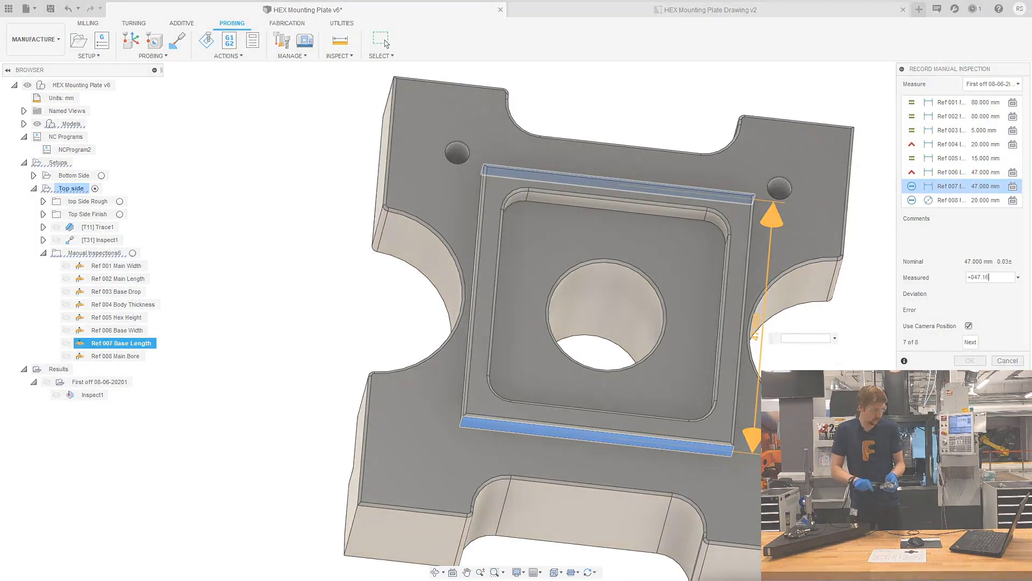